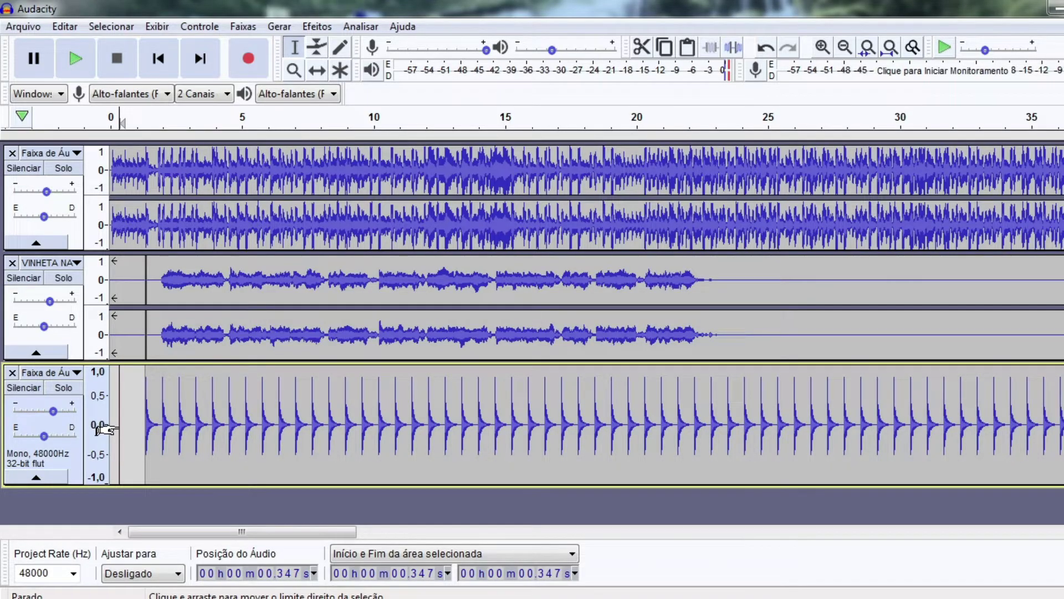
Play the whole top music track from the start, briefly toggling mute on the VINHETA track during playback.
{"action": "double_click", "coordinate": [220, 202]}
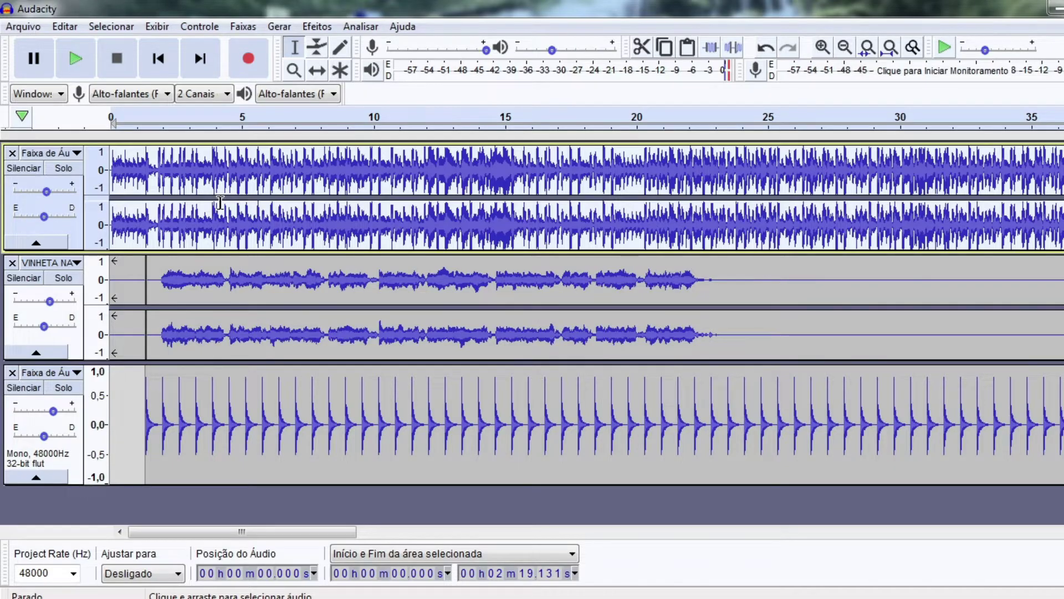
{"action": "key", "text": "space"}
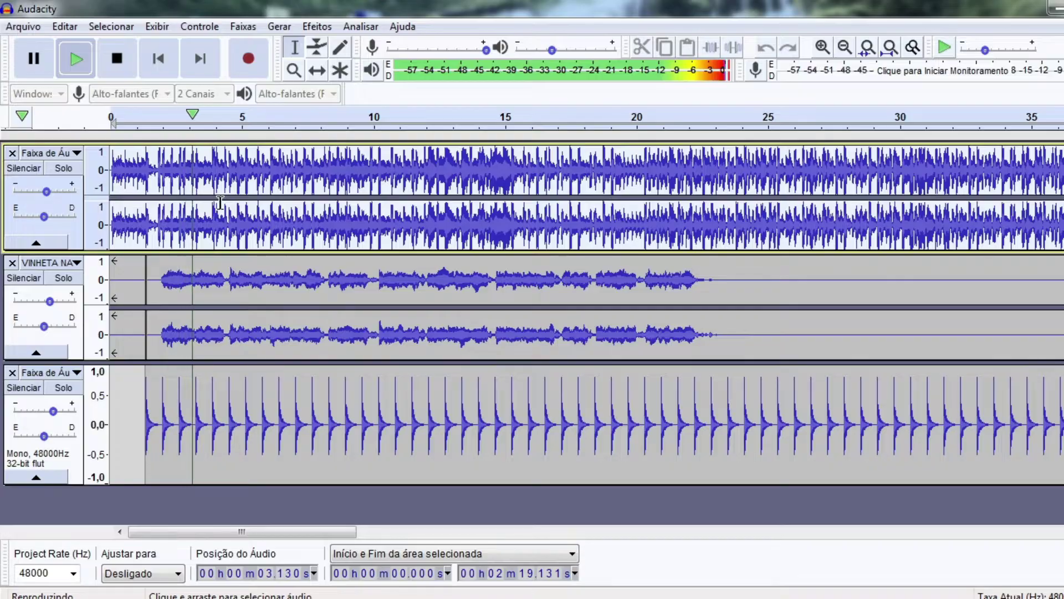
{"action": "left_click", "coordinate": [22, 280]}
{"action": "left_click", "coordinate": [22, 280]}
{"action": "key", "text": "space"}
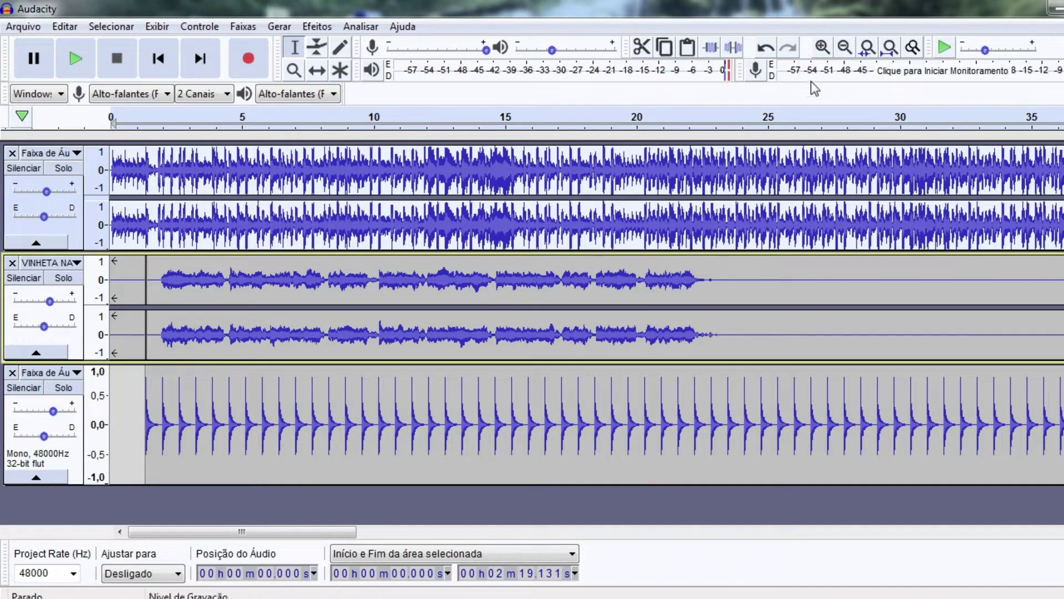
Mute the top music track and listen to the VINHETA track from about 0:42 and from about 1:43.
{"action": "left_click", "coordinate": [845, 49]}
{"action": "left_click", "coordinate": [844, 48]}
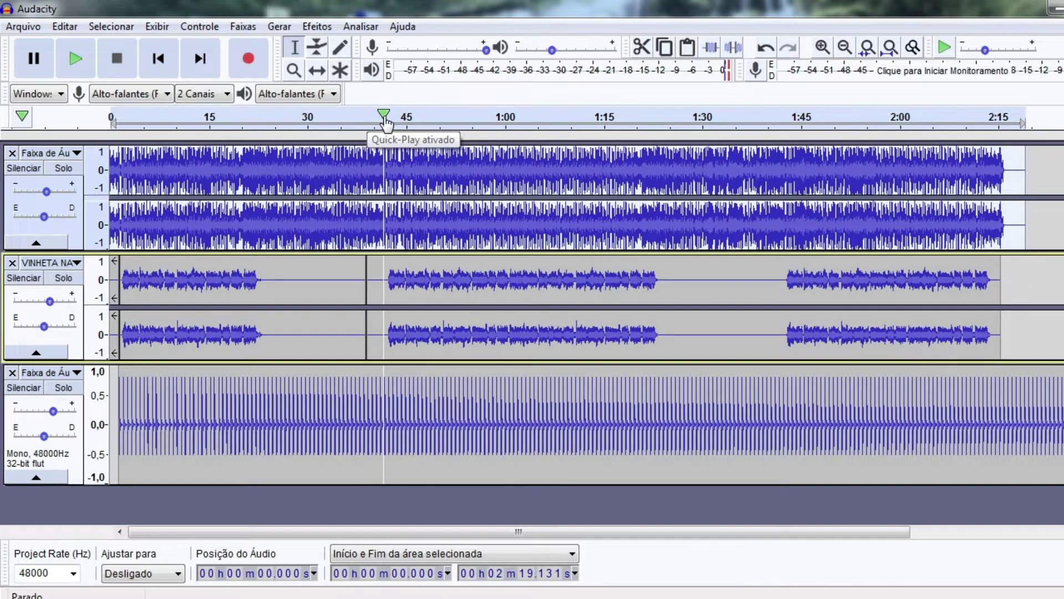
{"action": "left_click", "coordinate": [36, 169]}
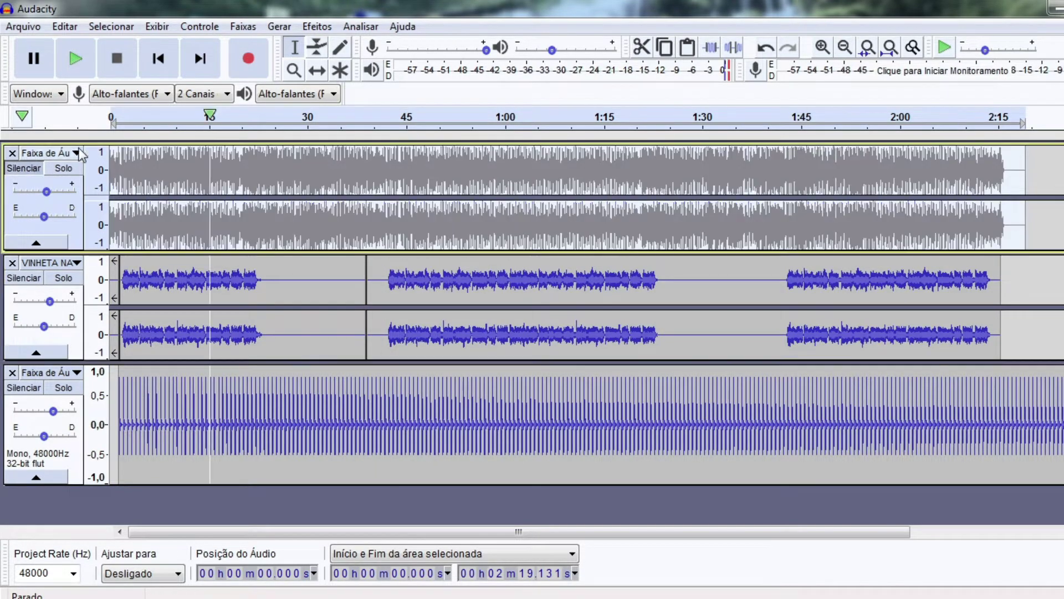
{"action": "left_click", "coordinate": [386, 118]}
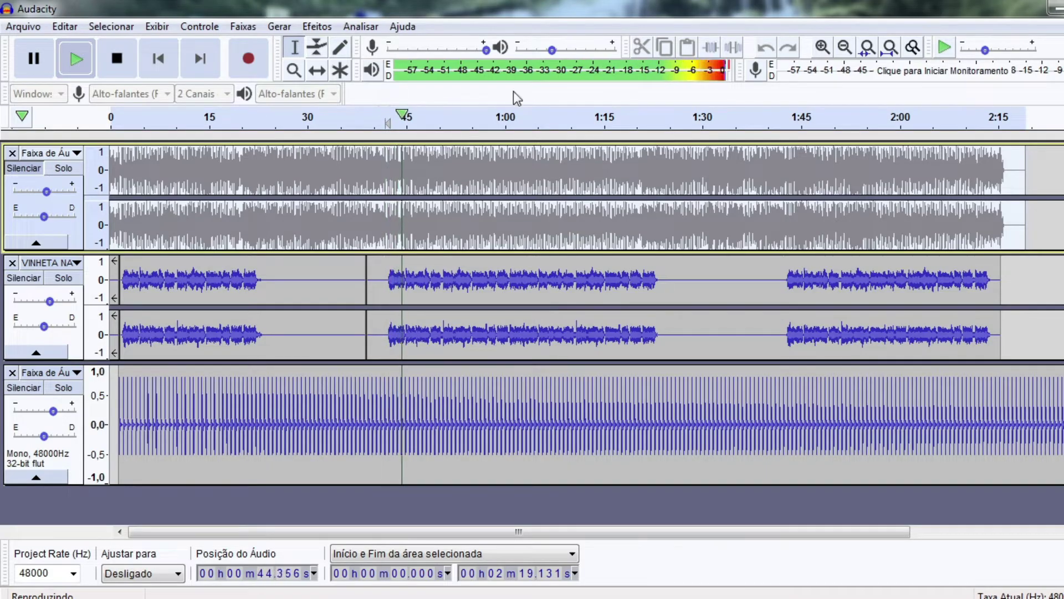
{"action": "key", "text": "space"}
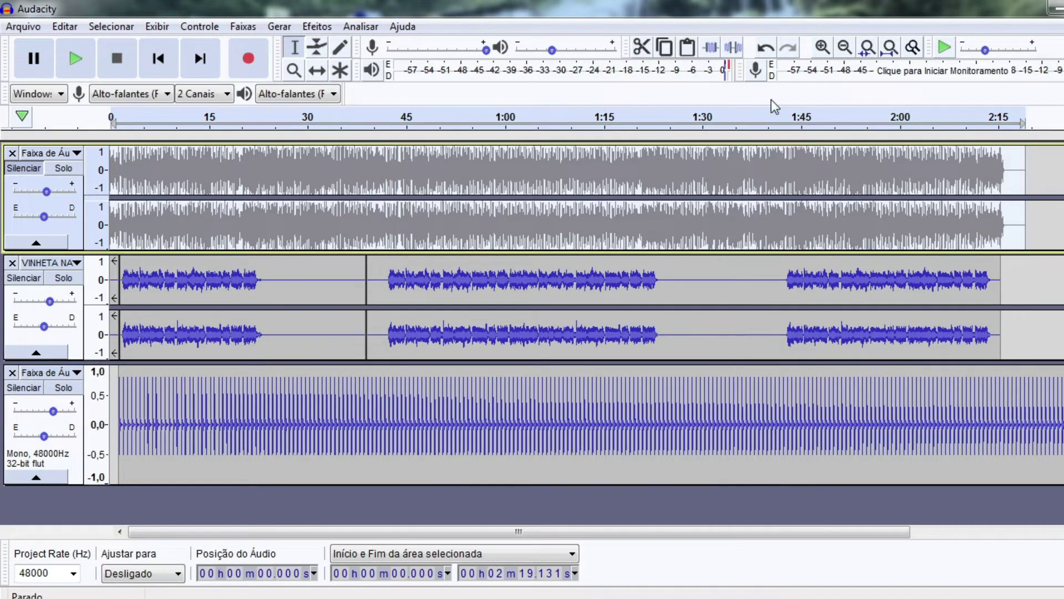
{"action": "left_click", "coordinate": [785, 120]}
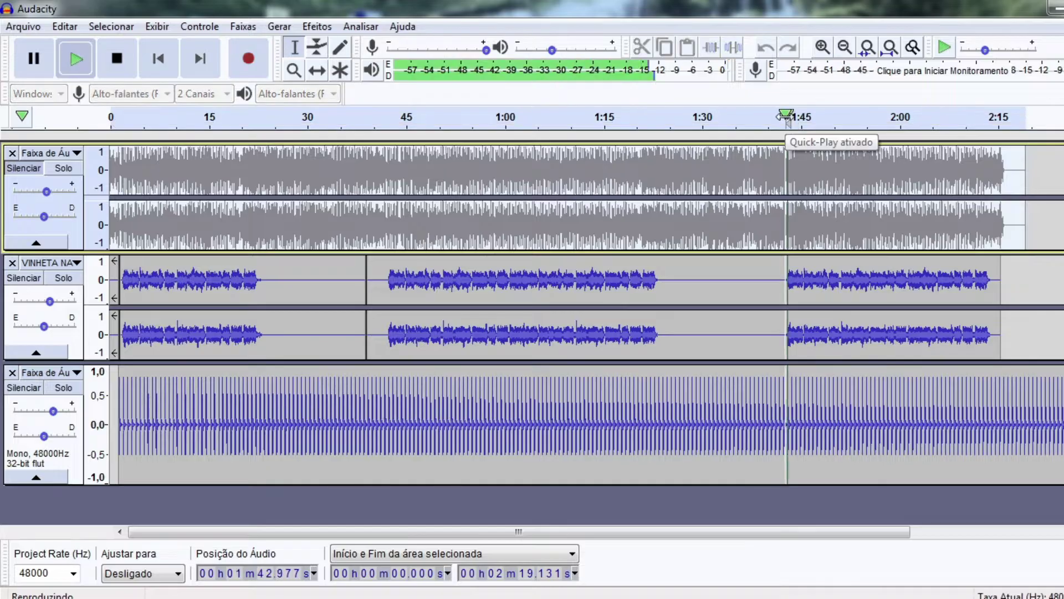
{"action": "key", "text": "space"}
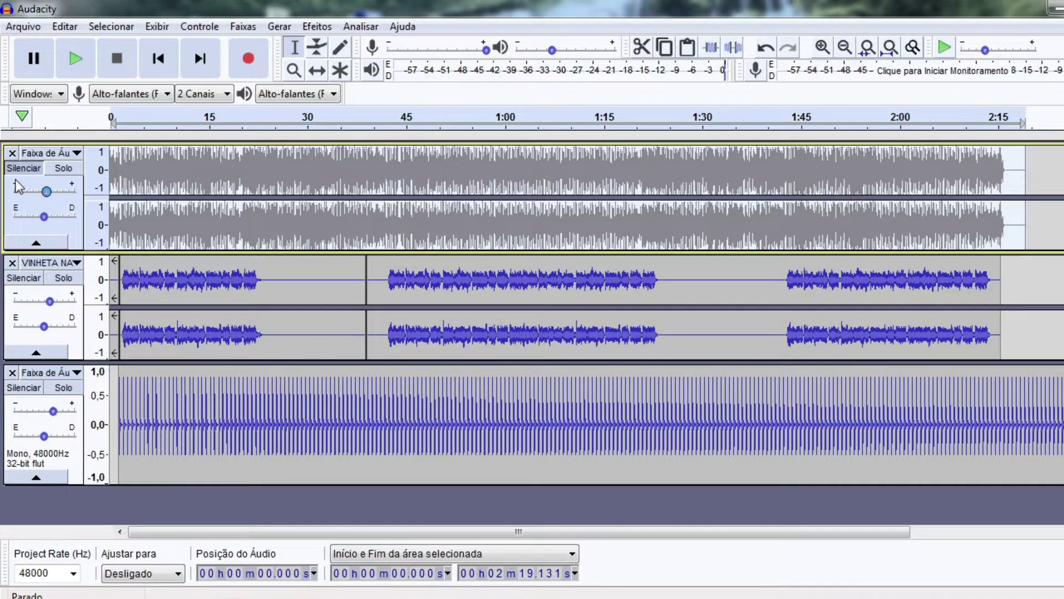
Unmute the top music track and play all tracks together from about 0:37.
{"action": "left_click", "coordinate": [355, 179]}
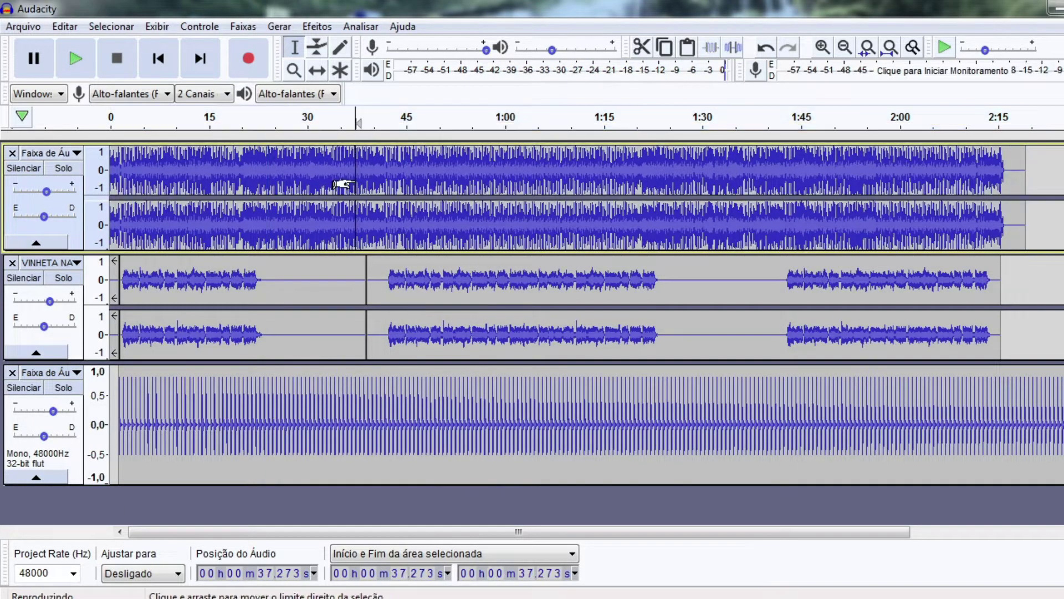
{"action": "key", "text": "space"}
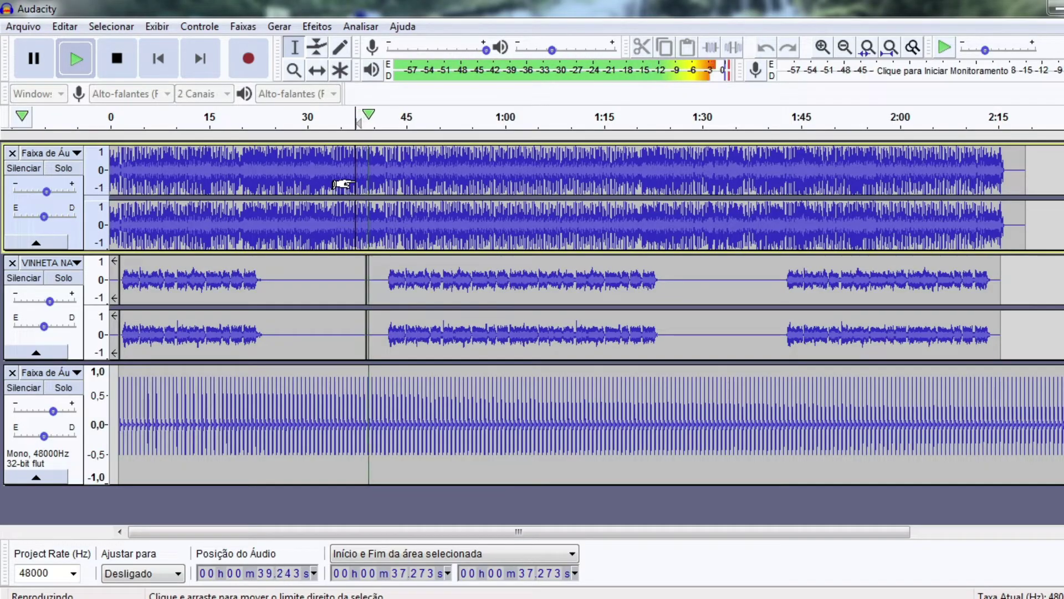
{"action": "key", "text": "space"}
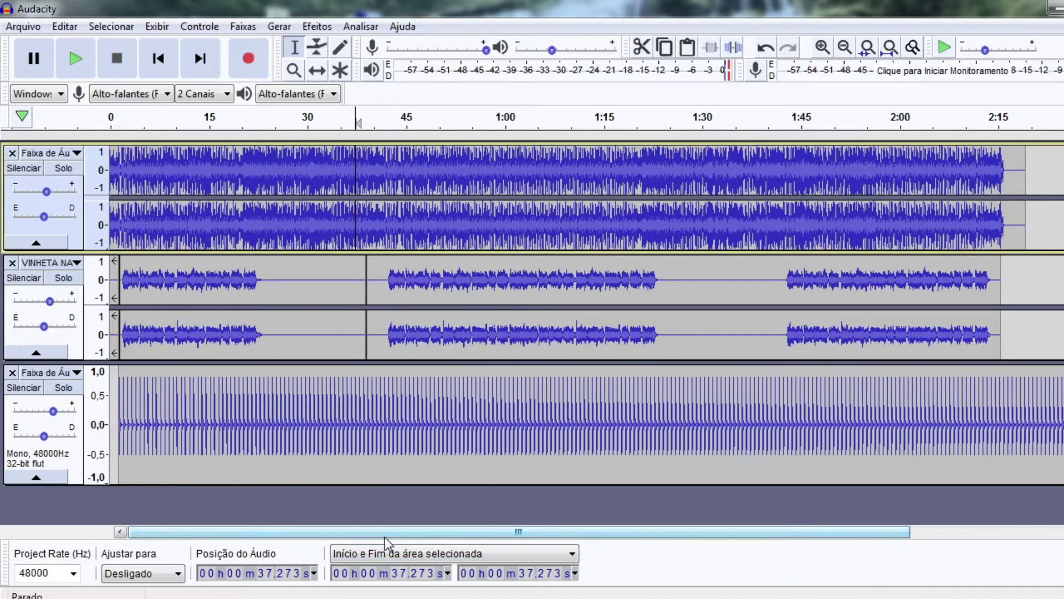
Play from about 0:42, muting and unmuting the music track and muting the VINHETA track to compare their sync.
{"action": "left_click_drag", "start_coordinate": [355, 190], "coordinate": [387, 219]}
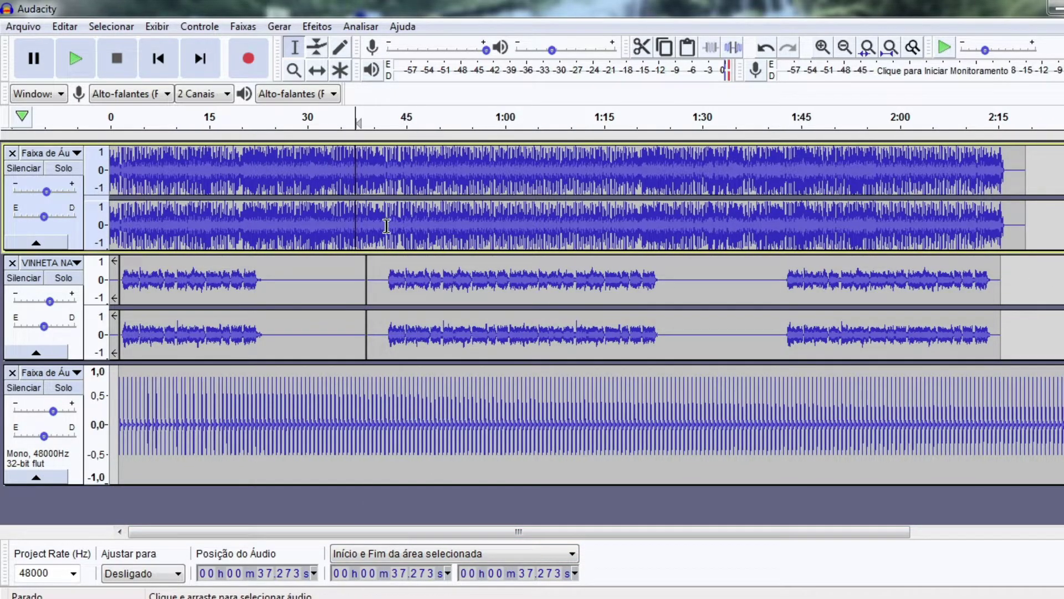
{"action": "key", "text": "space"}
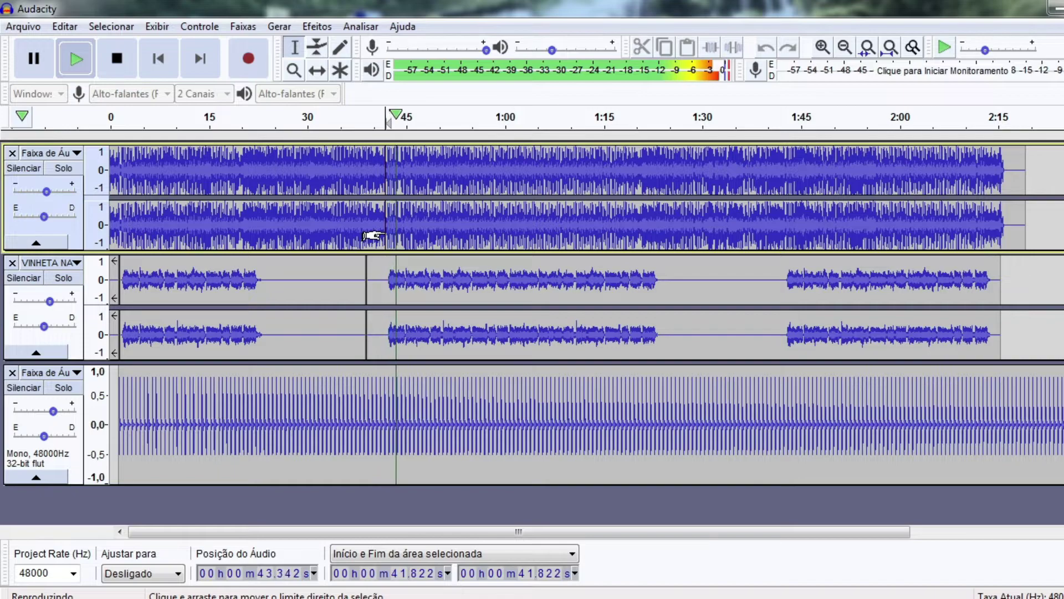
{"action": "left_click", "coordinate": [25, 169]}
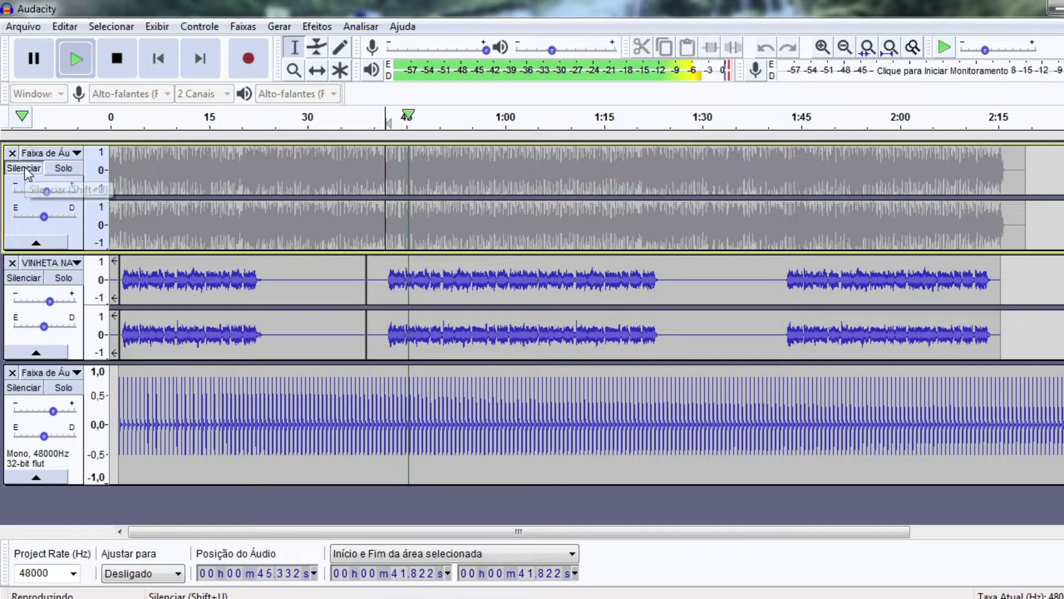
{"action": "left_click", "coordinate": [25, 169]}
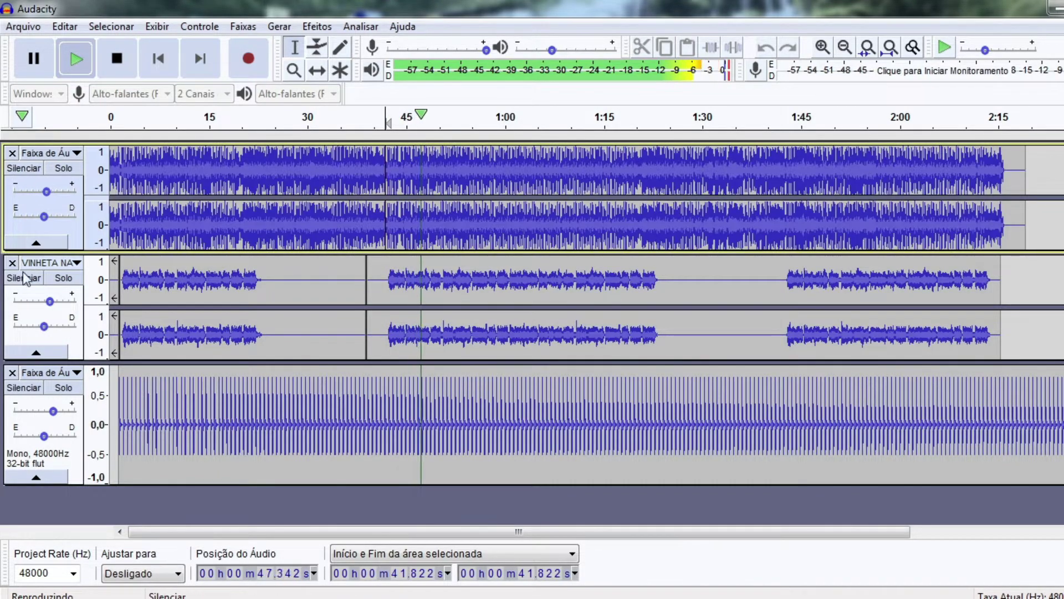
{"action": "left_click", "coordinate": [25, 279]}
{"action": "key", "text": "space"}
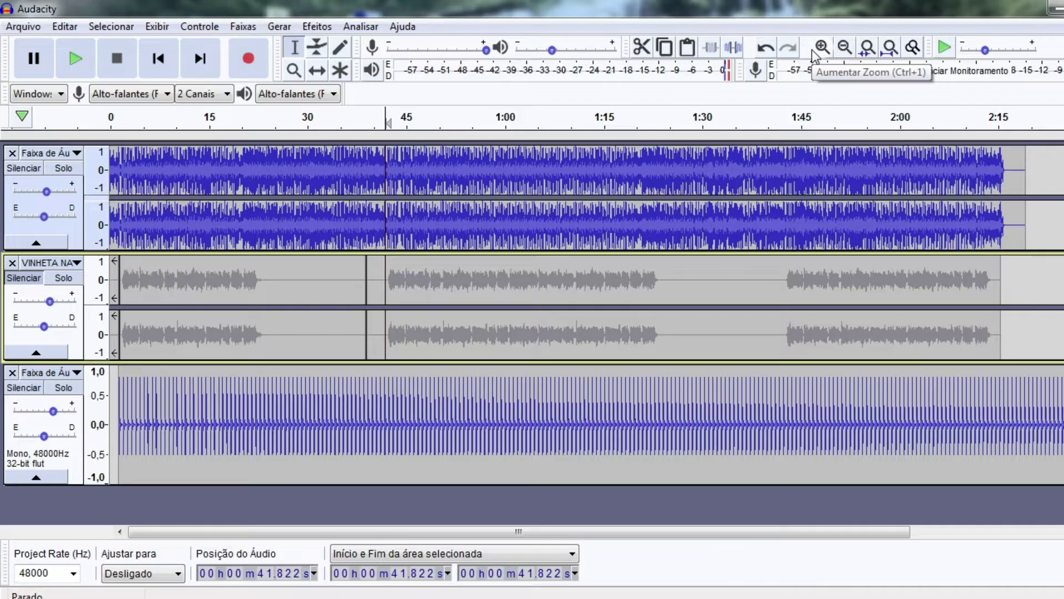
Mute the music track and the click track, and leave the VINHETA track unmuted and soloed.
{"action": "left_click", "coordinate": [33, 171]}
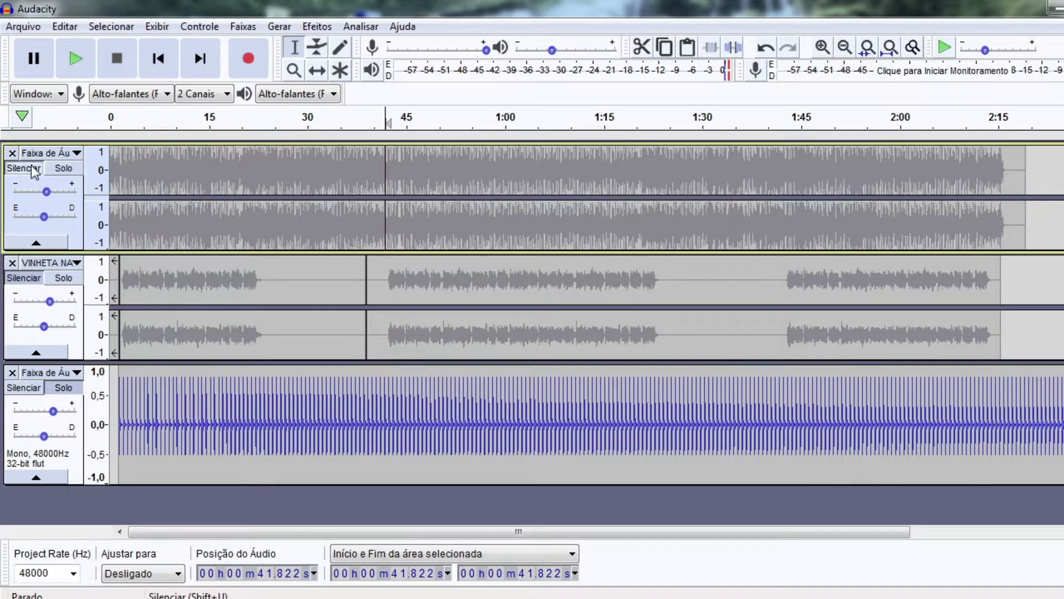
{"action": "left_click", "coordinate": [23, 278]}
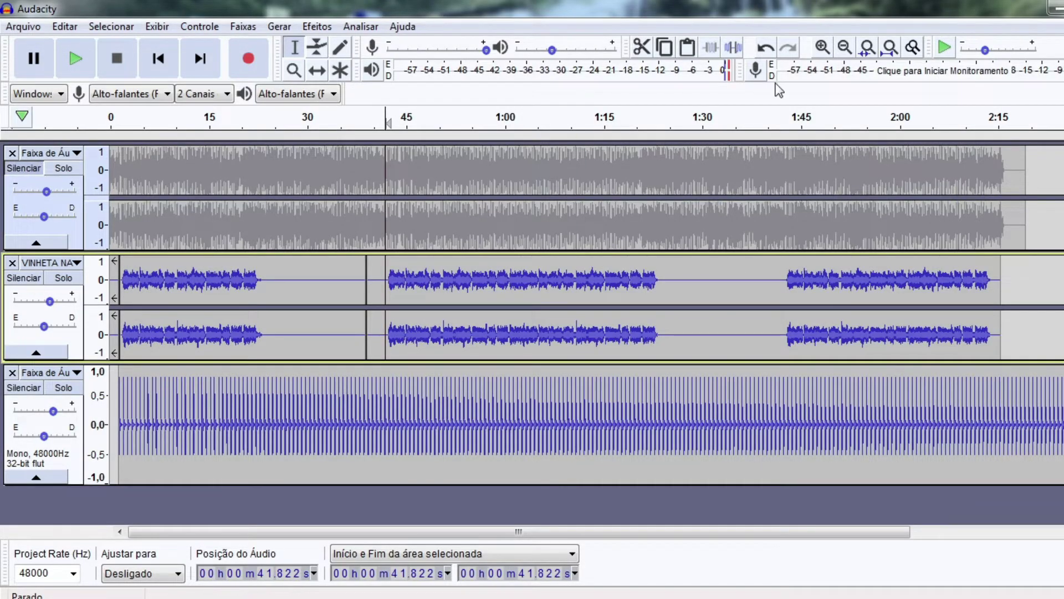
{"action": "left_click", "coordinate": [823, 50]}
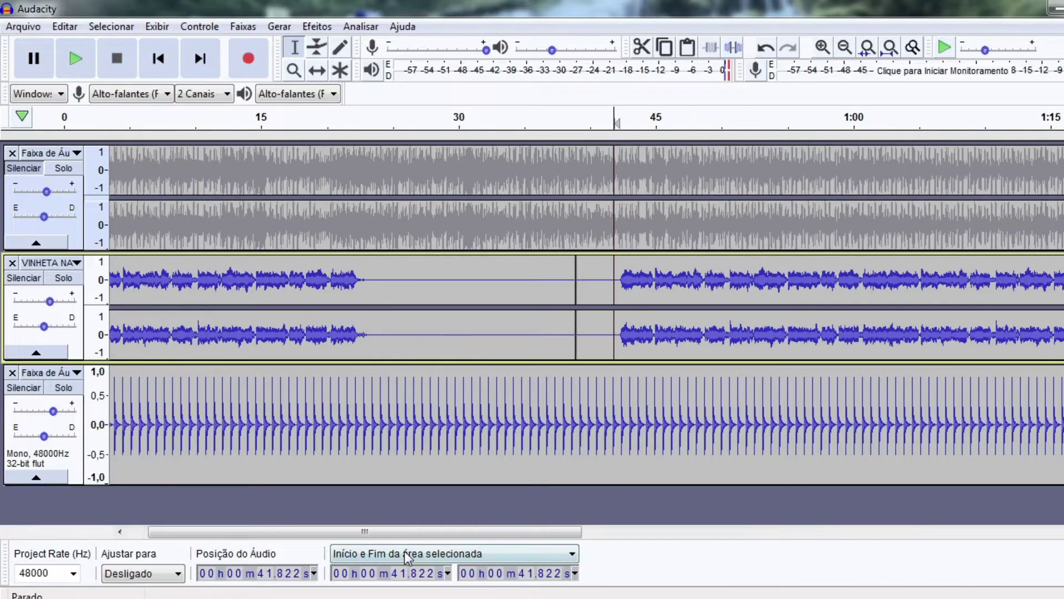
{"action": "left_click_drag", "start_coordinate": [385, 537], "coordinate": [309, 542]}
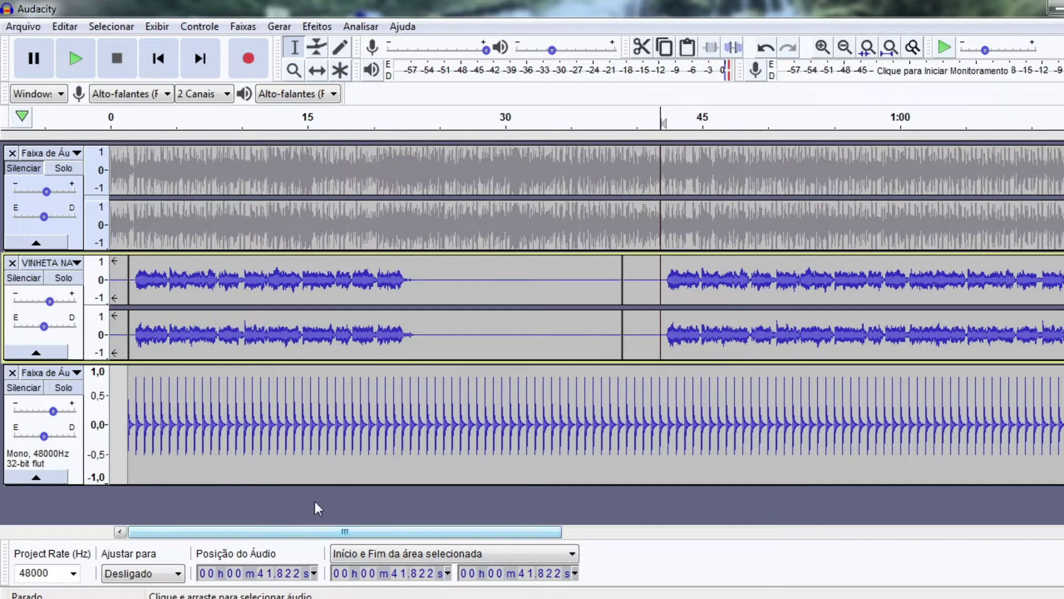
{"action": "left_click", "coordinate": [845, 47]}
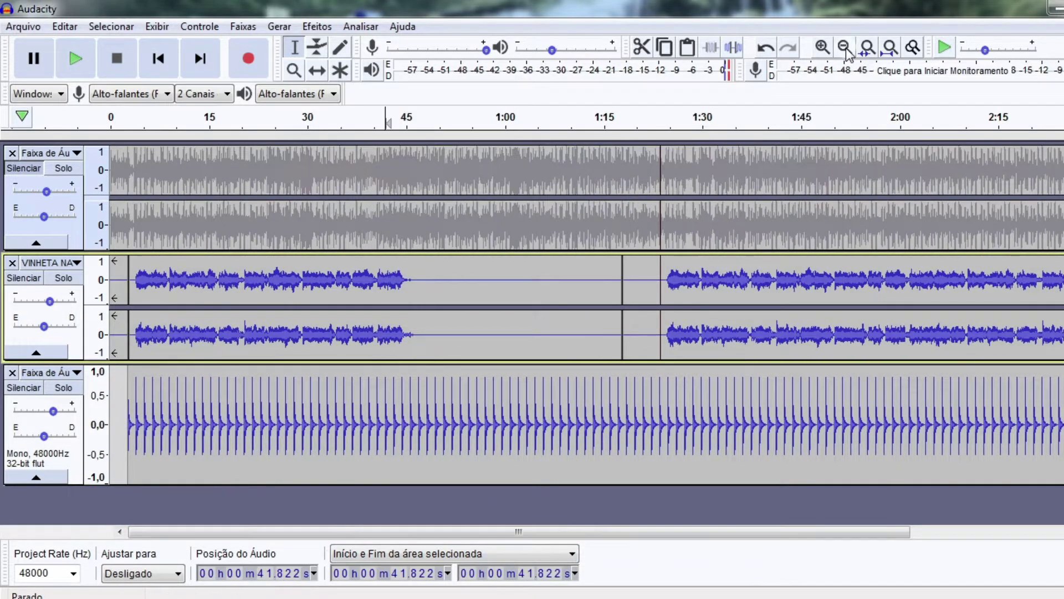
{"action": "left_click", "coordinate": [845, 47]}
{"action": "left_click", "coordinate": [600, 287]}
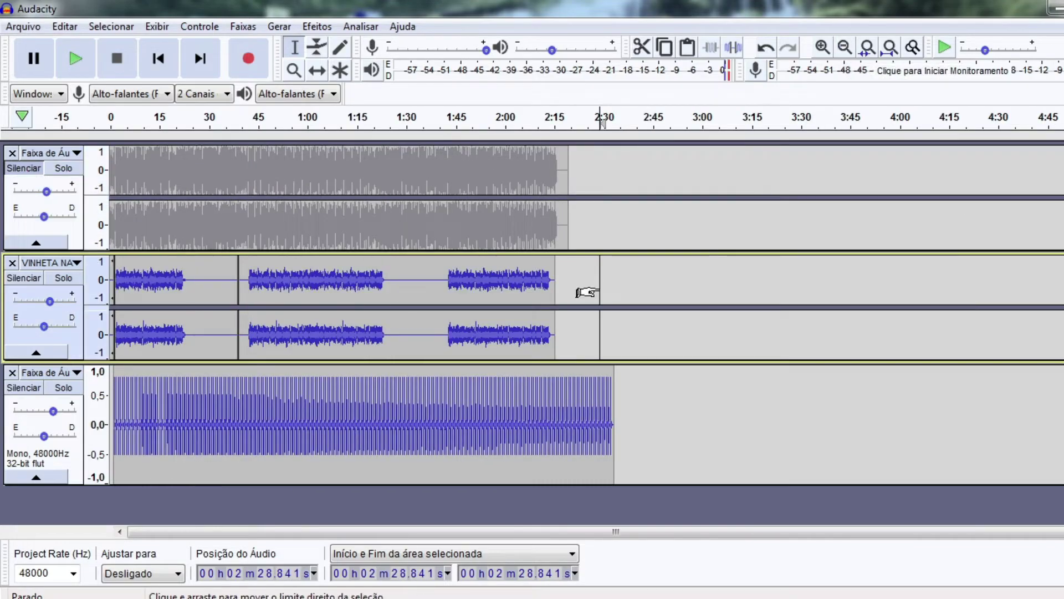
{"action": "left_click", "coordinate": [17, 389]}
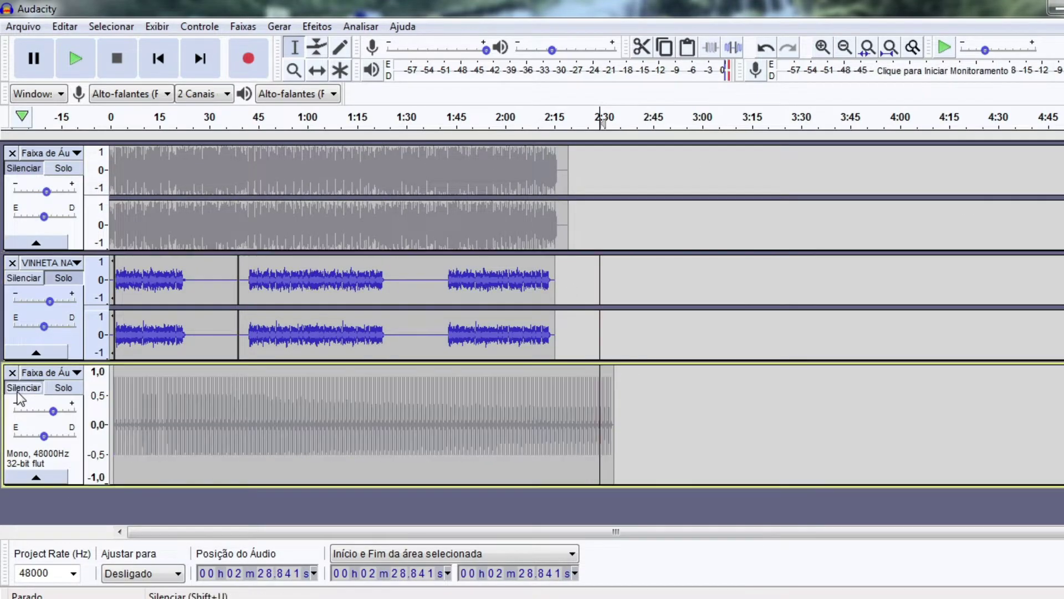
Set the project rate to 44100 Hz.
{"action": "left_click", "coordinate": [24, 26]}
{"action": "mouse_move", "coordinate": [177, 162]}
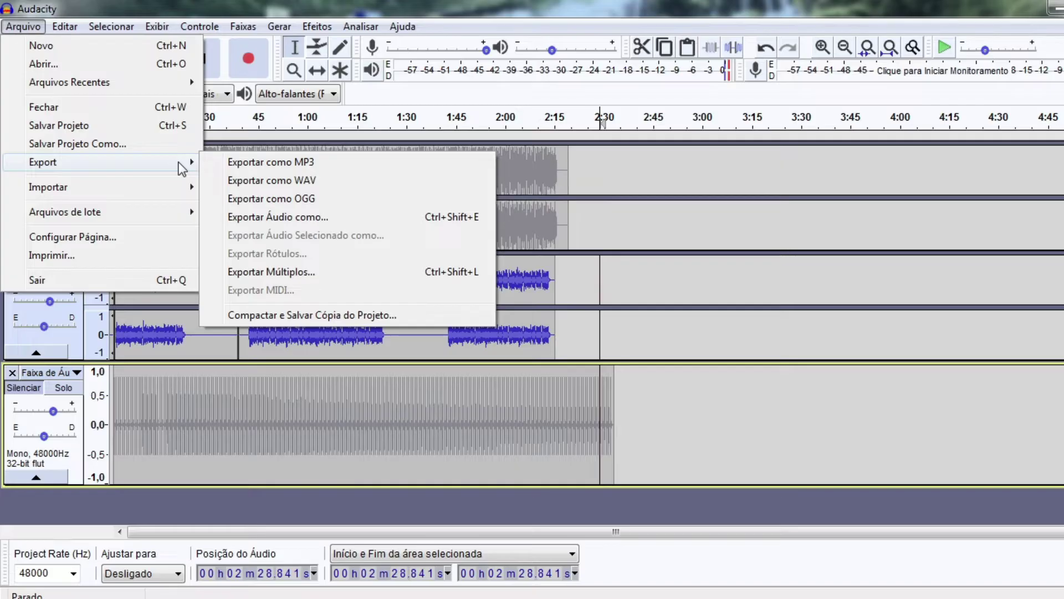
{"action": "left_click", "coordinate": [72, 573]}
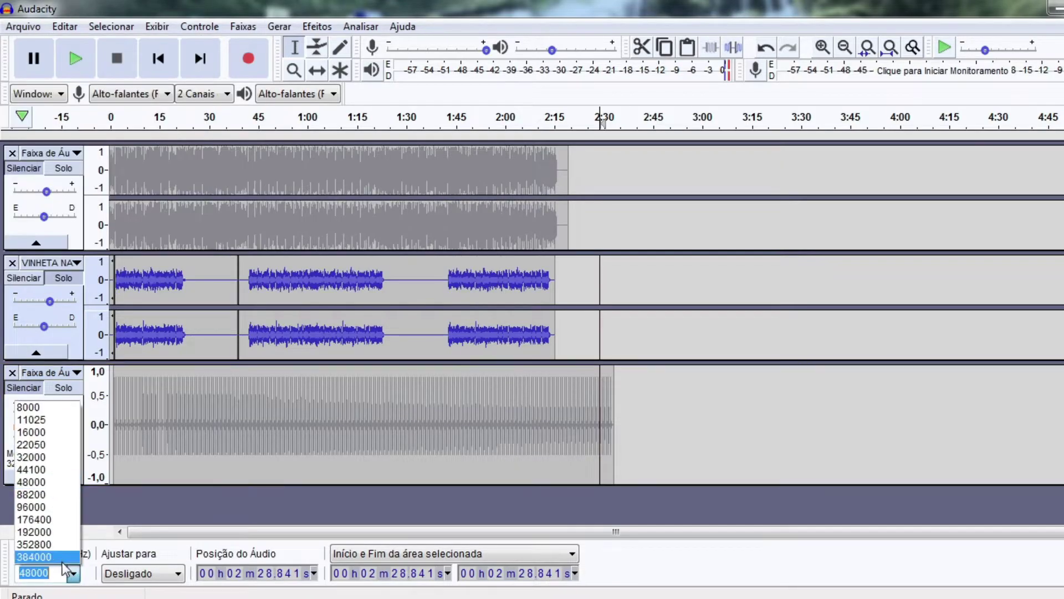
{"action": "left_click", "coordinate": [40, 470]}
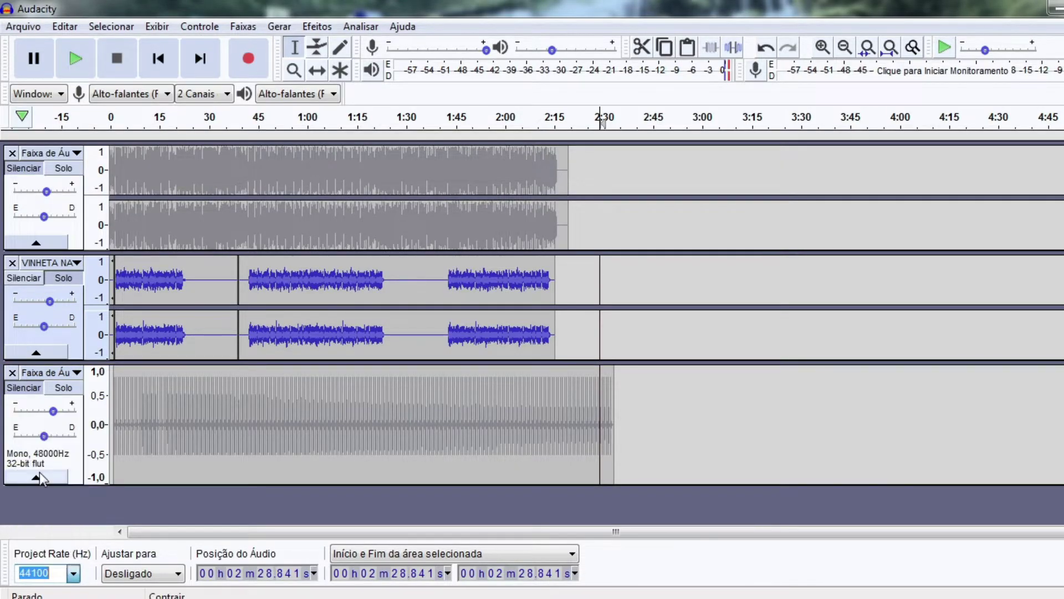
{"action": "left_click", "coordinate": [714, 410]}
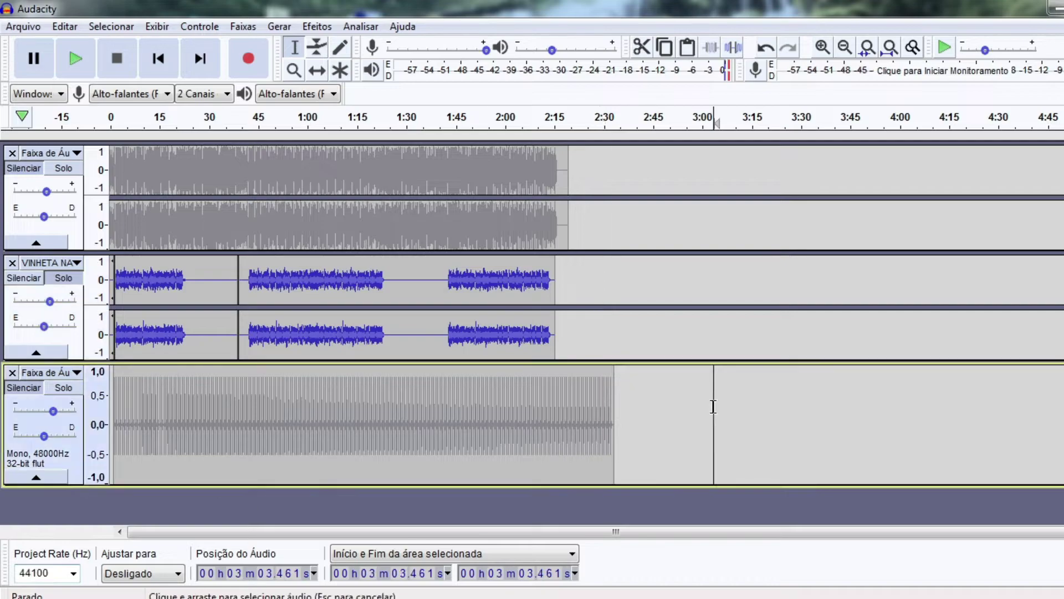
Export the soloed VINHETA track as a 16-bit WAV named "onda do verão 95 GSD" into the desktop folder cabeça > ONDa do verão completa.
{"action": "left_click", "coordinate": [23, 28]}
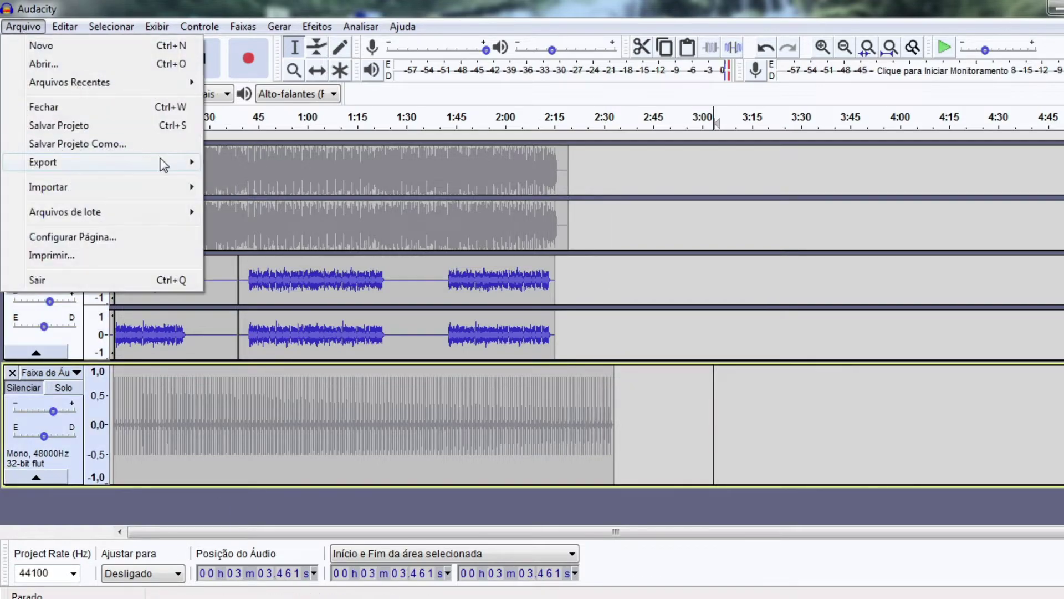
{"action": "mouse_move", "coordinate": [169, 162]}
{"action": "left_click", "coordinate": [280, 179]}
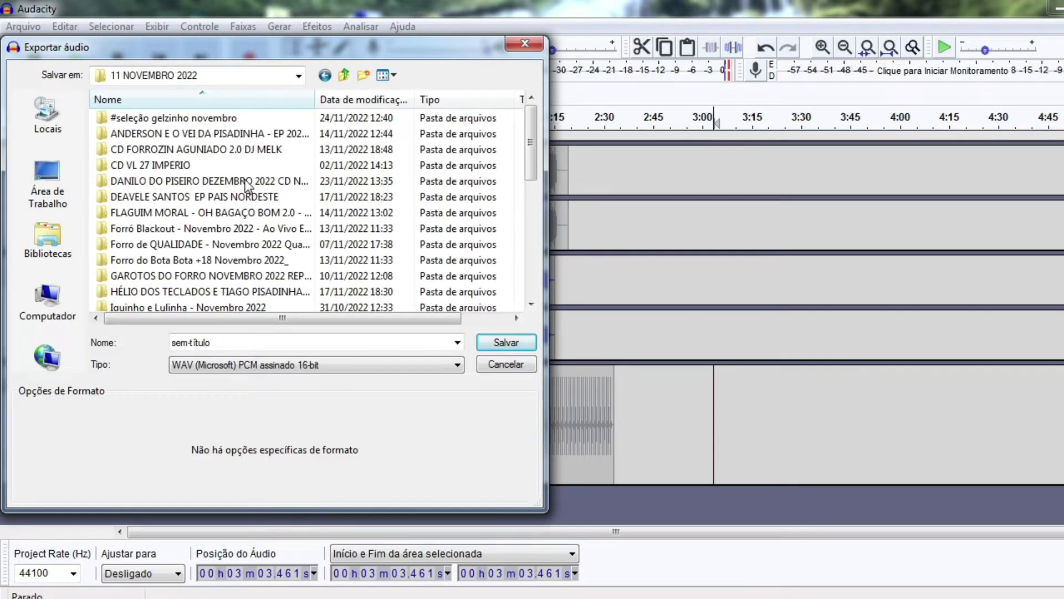
{"action": "left_click", "coordinate": [47, 183]}
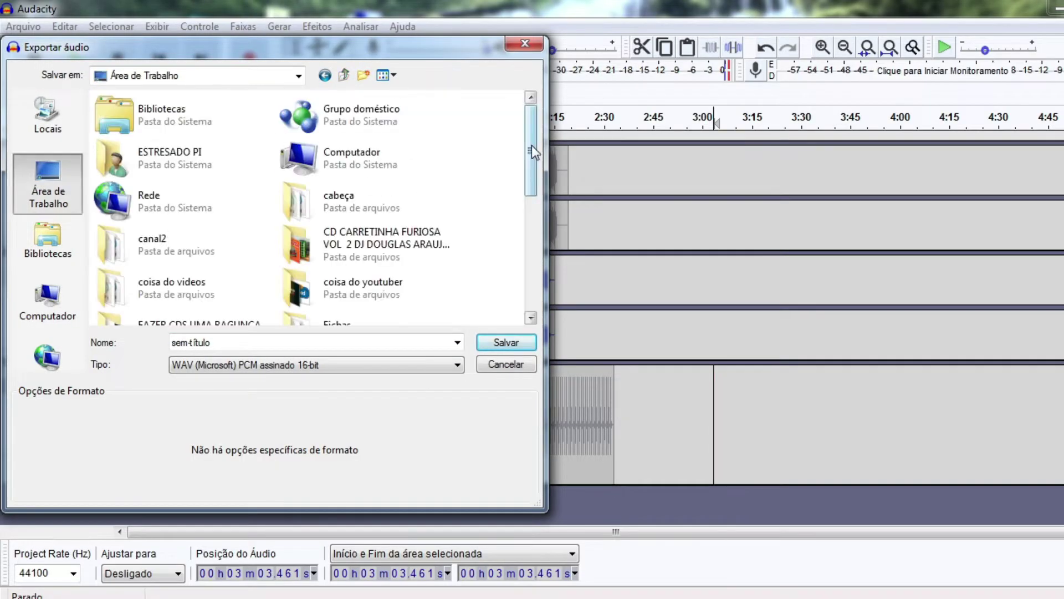
{"action": "left_click_drag", "start_coordinate": [533, 151], "coordinate": [533, 177]}
{"action": "double_click", "coordinate": [324, 129]}
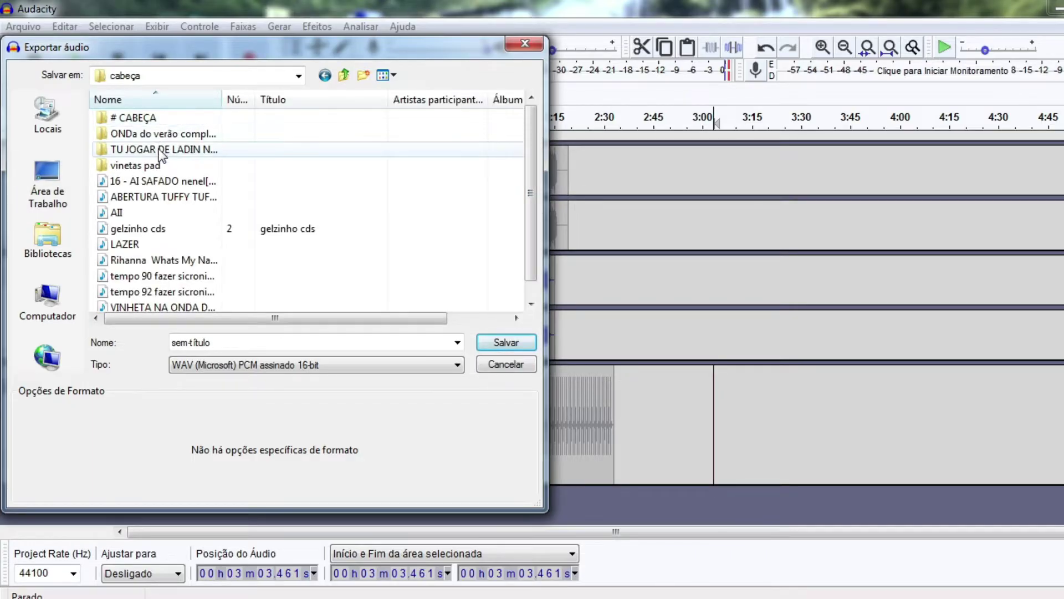
{"action": "double_click", "coordinate": [161, 134]}
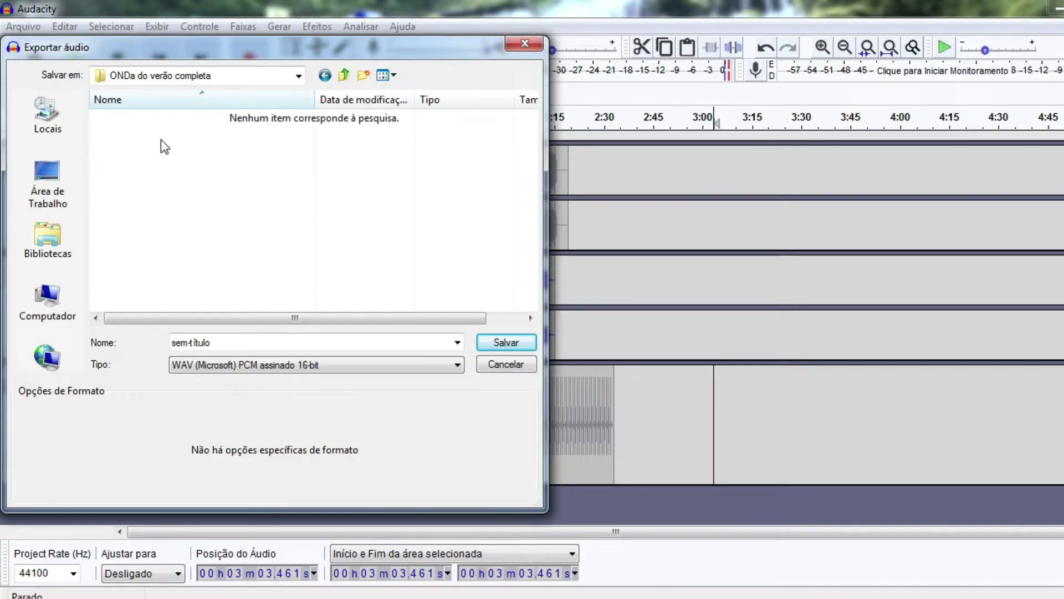
{"action": "left_click", "coordinate": [232, 339]}
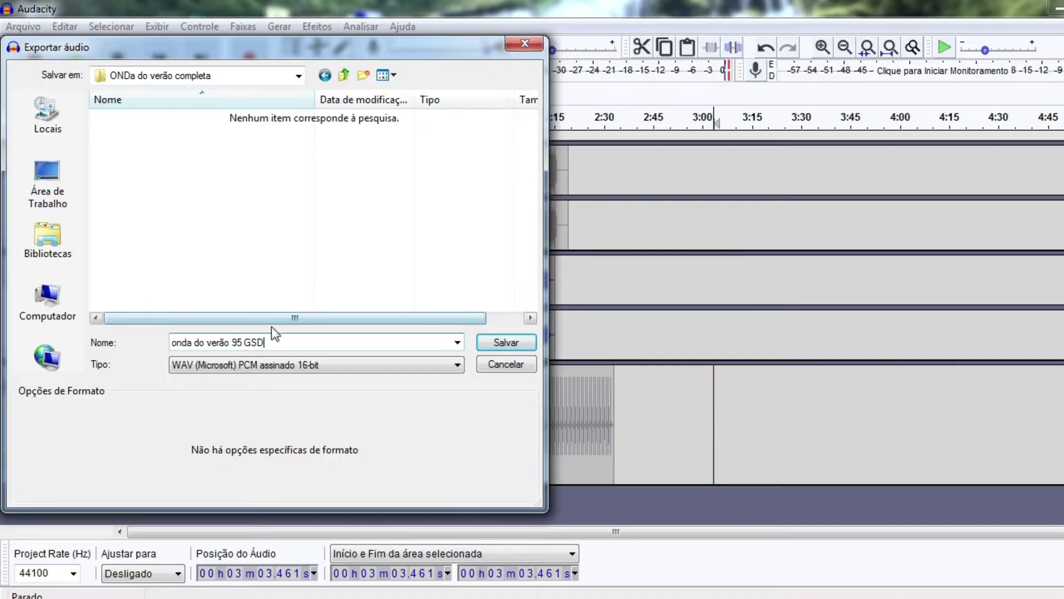
{"action": "left_click", "coordinate": [495, 340]}
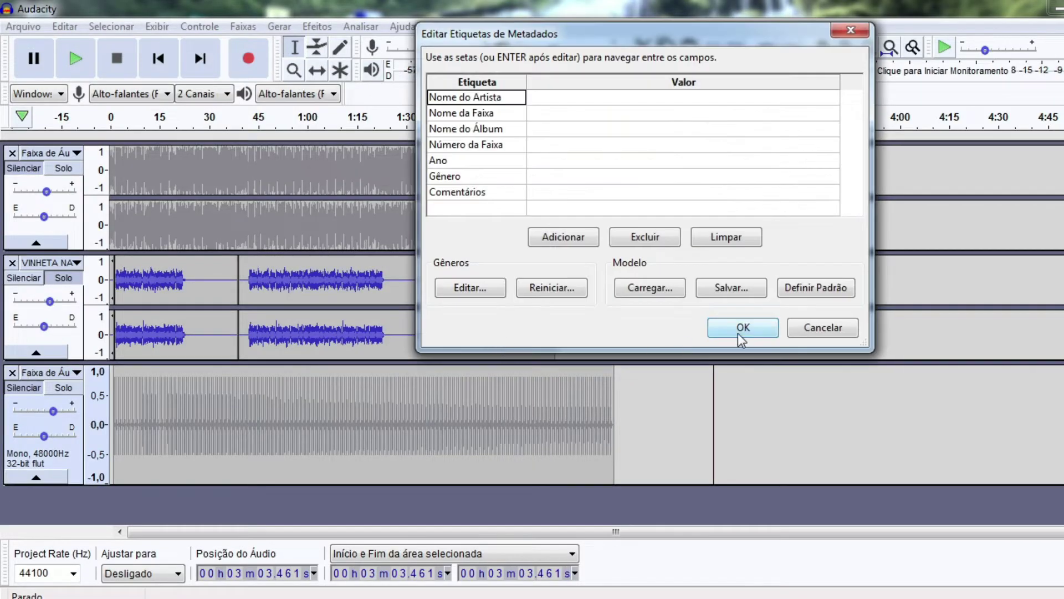
{"action": "left_click", "coordinate": [741, 340]}
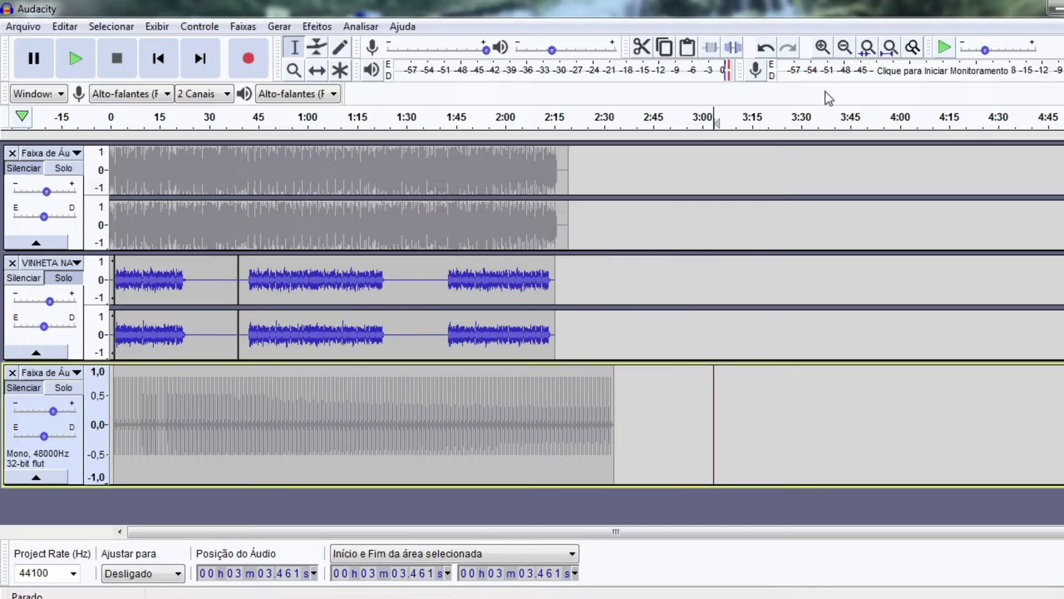
Unmute the music and click tracks, turn off the VINHETA track's solo, and briefly play all tracks from the start.
{"action": "left_click", "coordinate": [23, 168]}
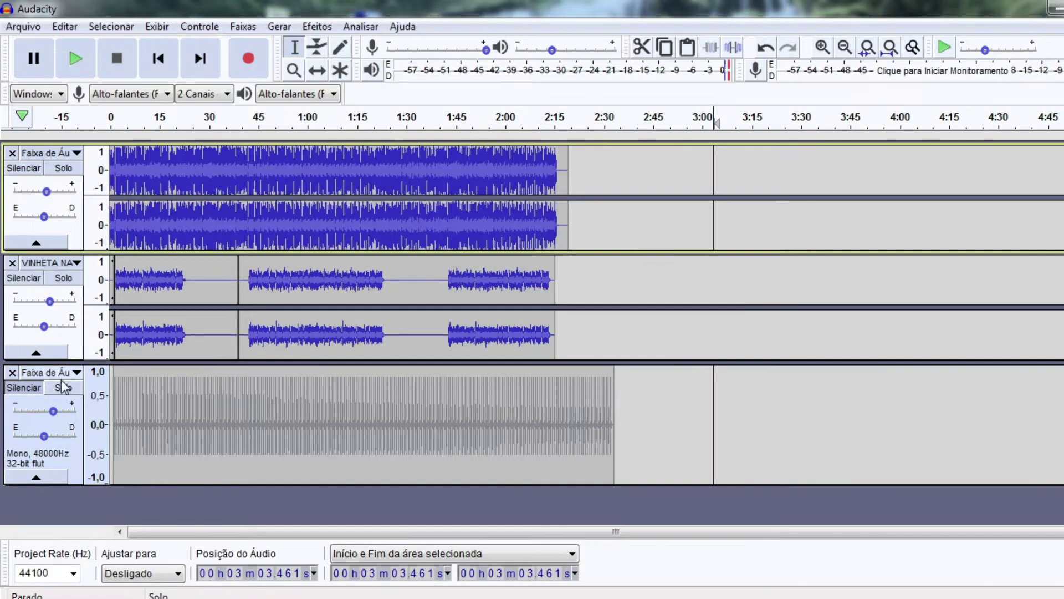
{"action": "left_click", "coordinate": [33, 388]}
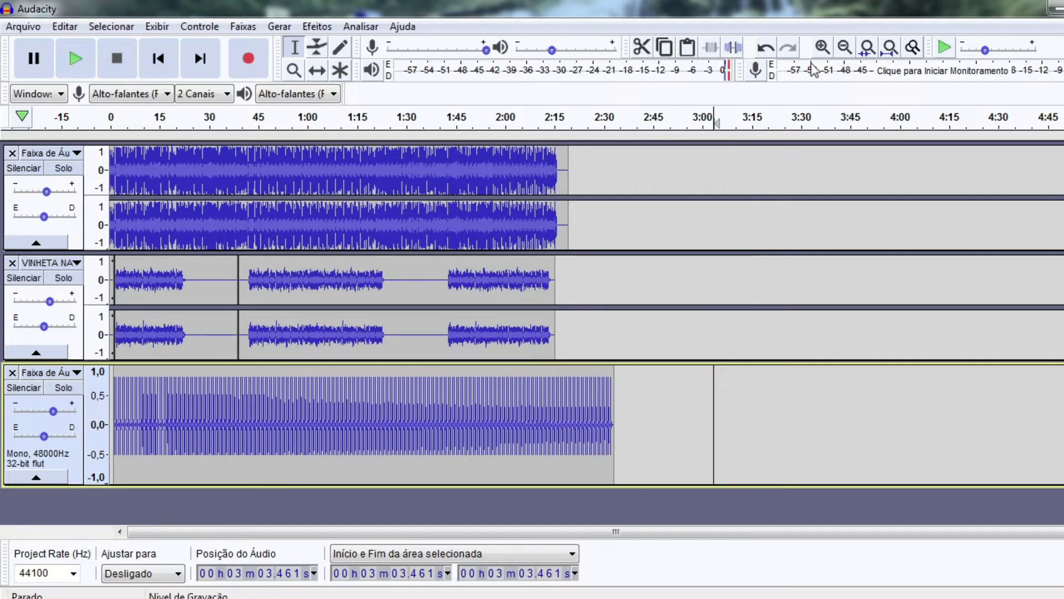
{"action": "left_click", "coordinate": [821, 49]}
{"action": "left_click", "coordinate": [821, 49]}
{"action": "key", "text": "Up"}
{"action": "key", "text": "Up"}
{"action": "key", "text": "Return"}
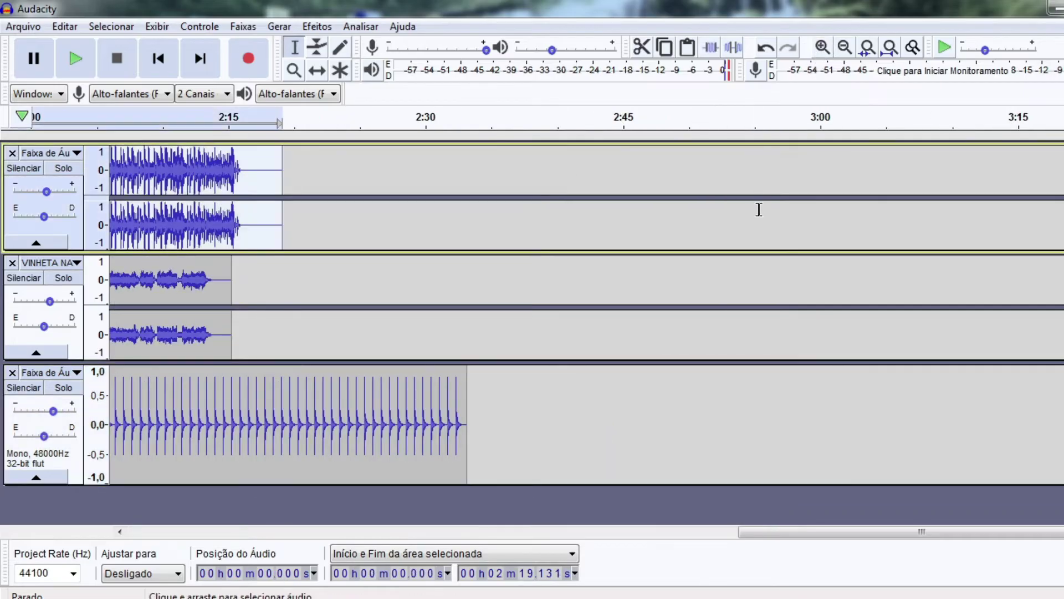
{"action": "key", "text": "space"}
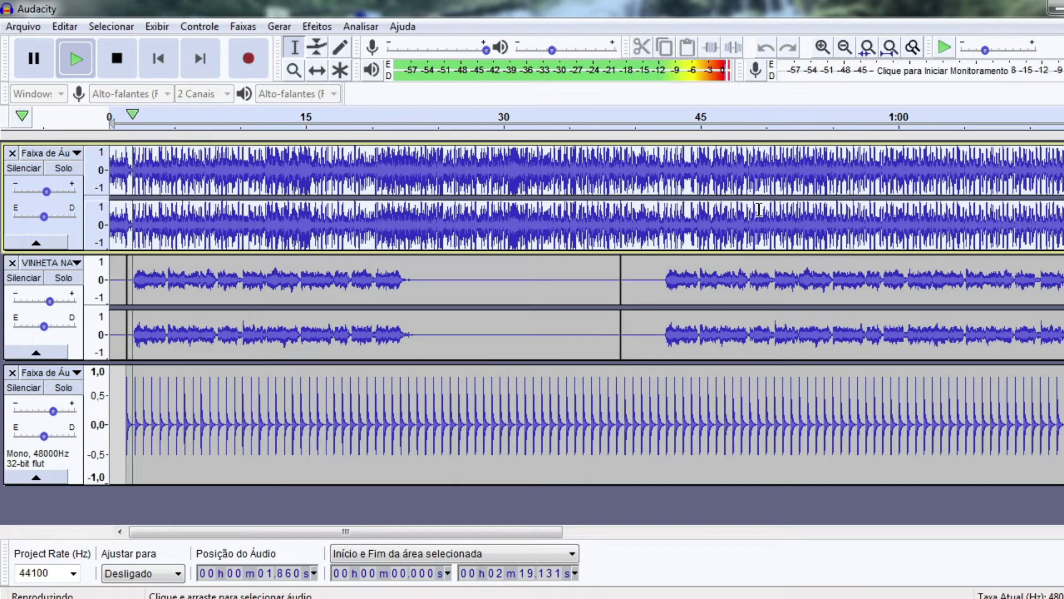
{"action": "left_click", "coordinate": [127, 49]}
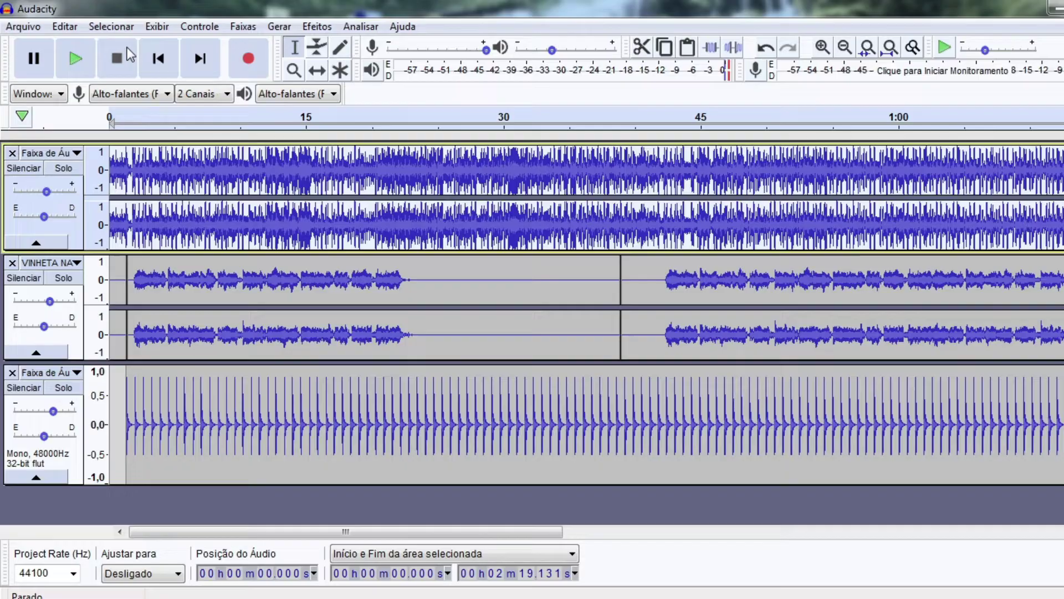
Create a new project and import "onda do verão 95 GSD" from the ONDa do verão completa folder inside cabeça.
{"action": "left_click", "coordinate": [24, 26]}
{"action": "left_click", "coordinate": [41, 42]}
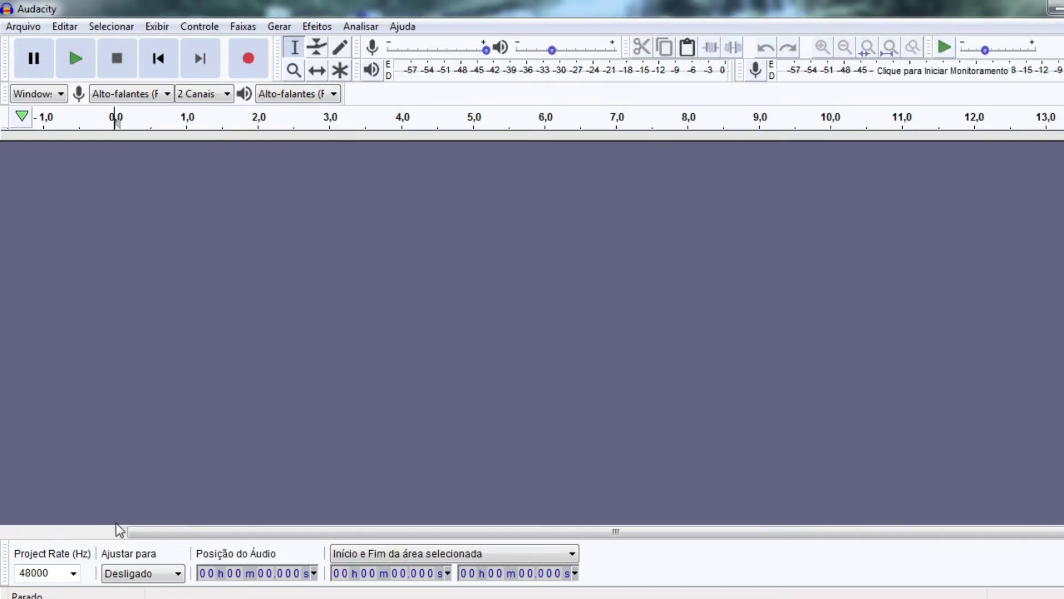
{"action": "mouse_move", "coordinate": [89, 592]}
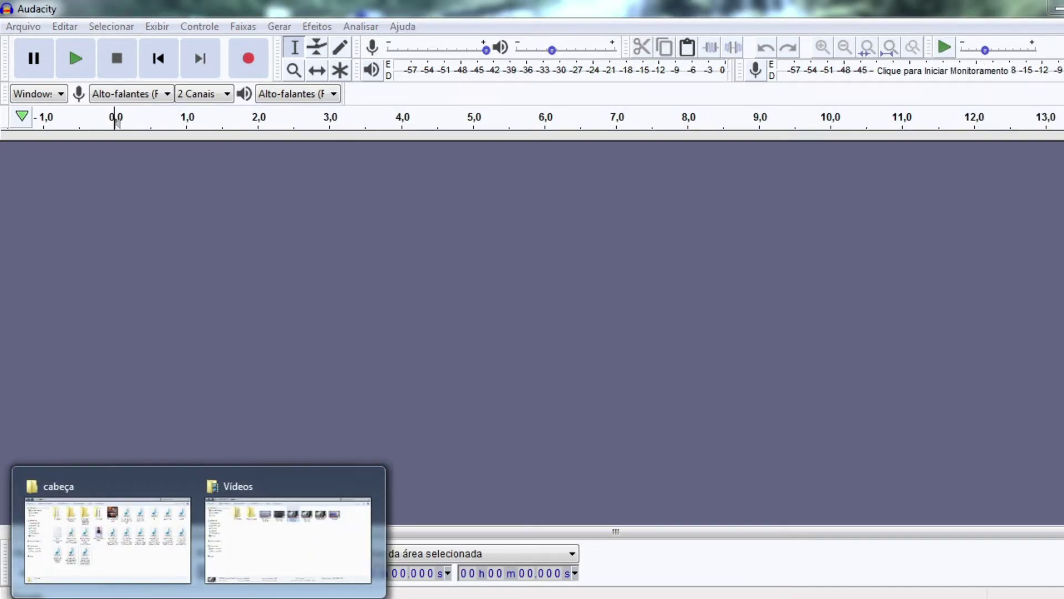
{"action": "left_click", "coordinate": [131, 557]}
{"action": "left_click", "coordinate": [324, 178]}
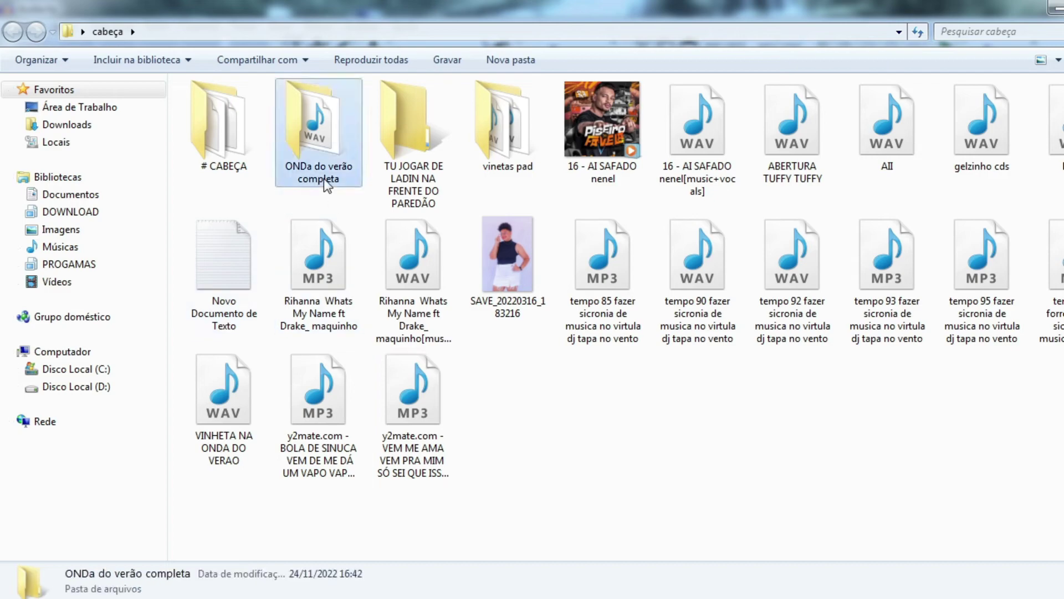
{"action": "double_click", "coordinate": [324, 179]}
{"action": "left_click", "coordinate": [239, 110]}
{"action": "left_click_drag", "start_coordinate": [226, 111], "coordinate": [378, 307]}
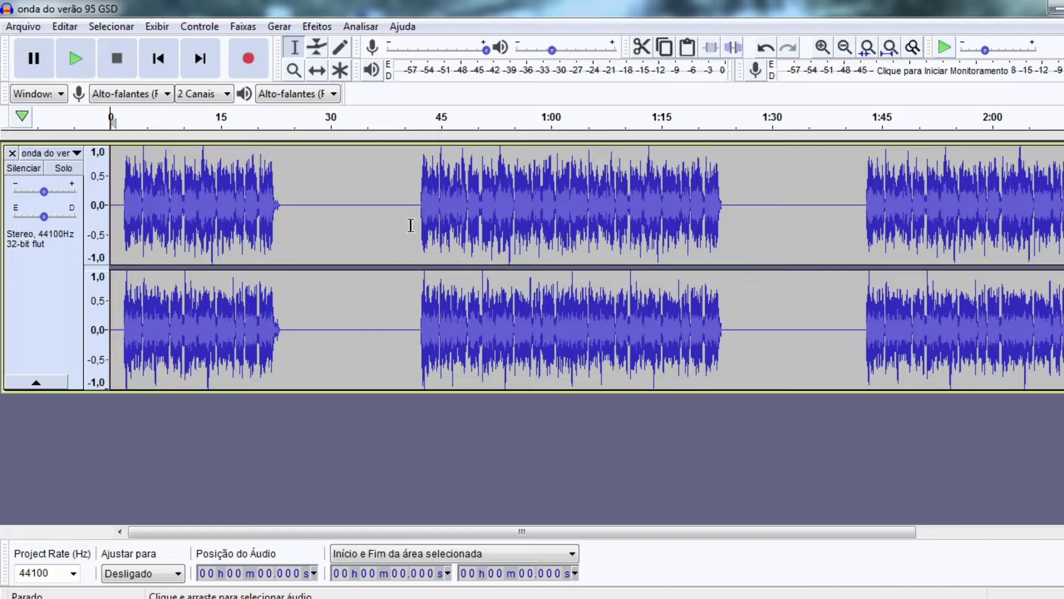
Reduce the height of the imported "onda do verão 95 GSD" track and play it from the start.
{"action": "left_click_drag", "start_coordinate": [547, 390], "coordinate": [533, 292]}
{"action": "key", "text": "space"}
{"action": "key", "text": "space"}
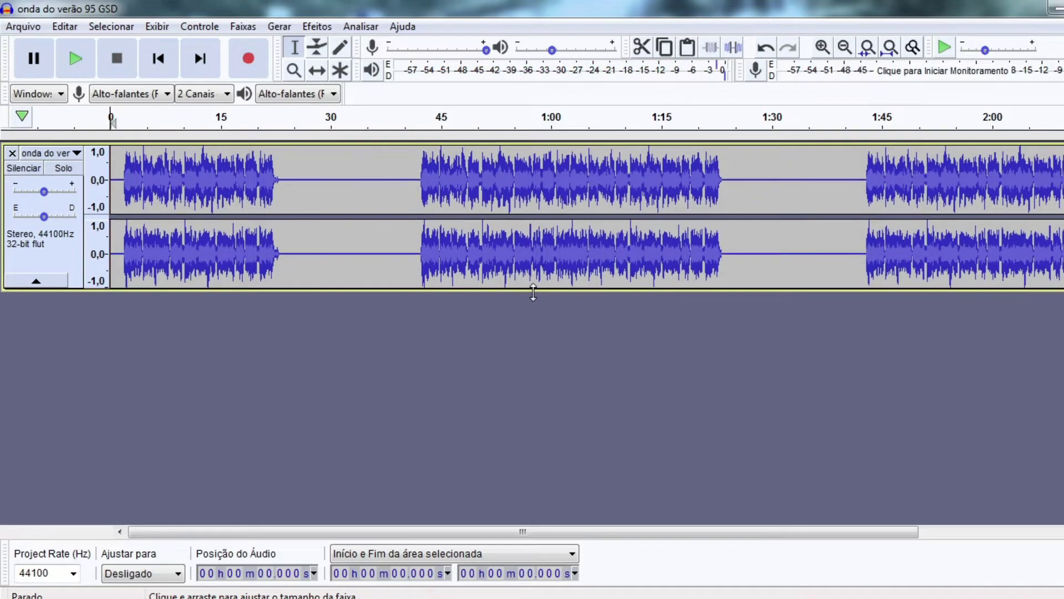
{"action": "double_click", "coordinate": [272, 163]}
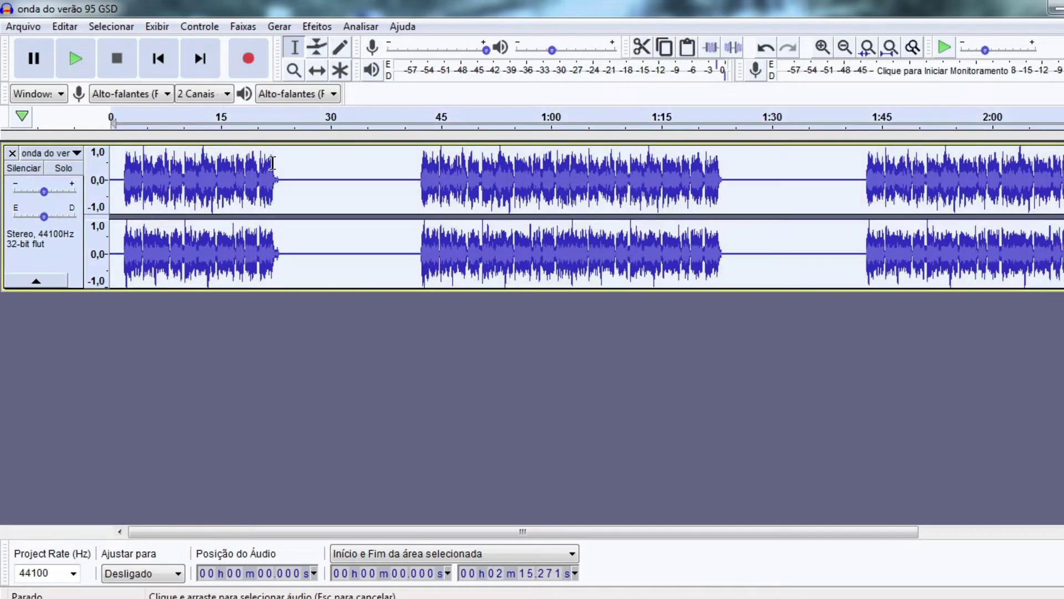
{"action": "left_click", "coordinate": [303, 340]}
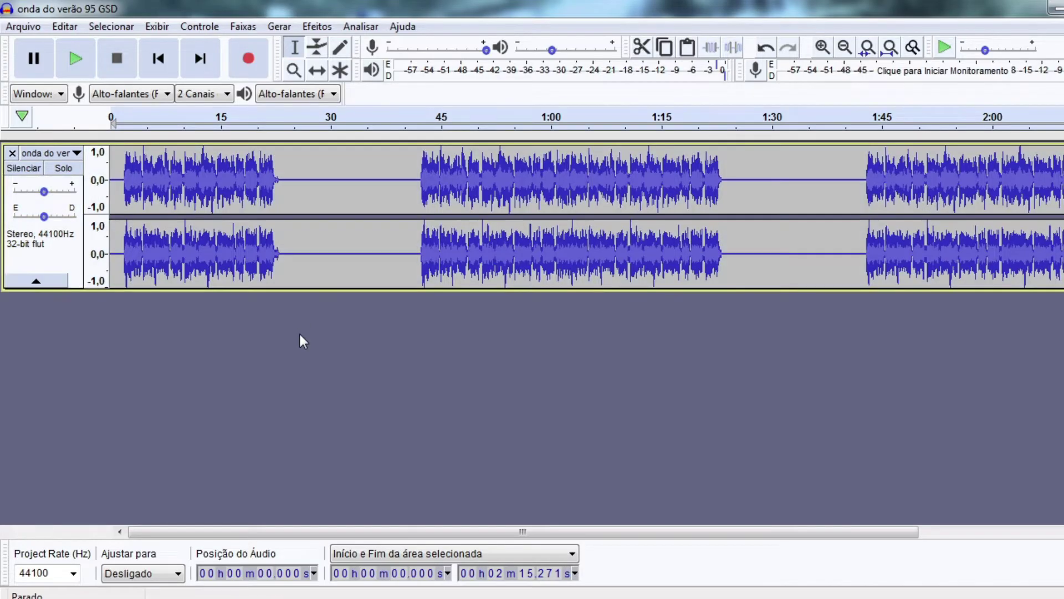
Try a Cowbell rhythm track at 95 beats per minute with 50 measures, and remove it from the project.
{"action": "left_click", "coordinate": [279, 26]}
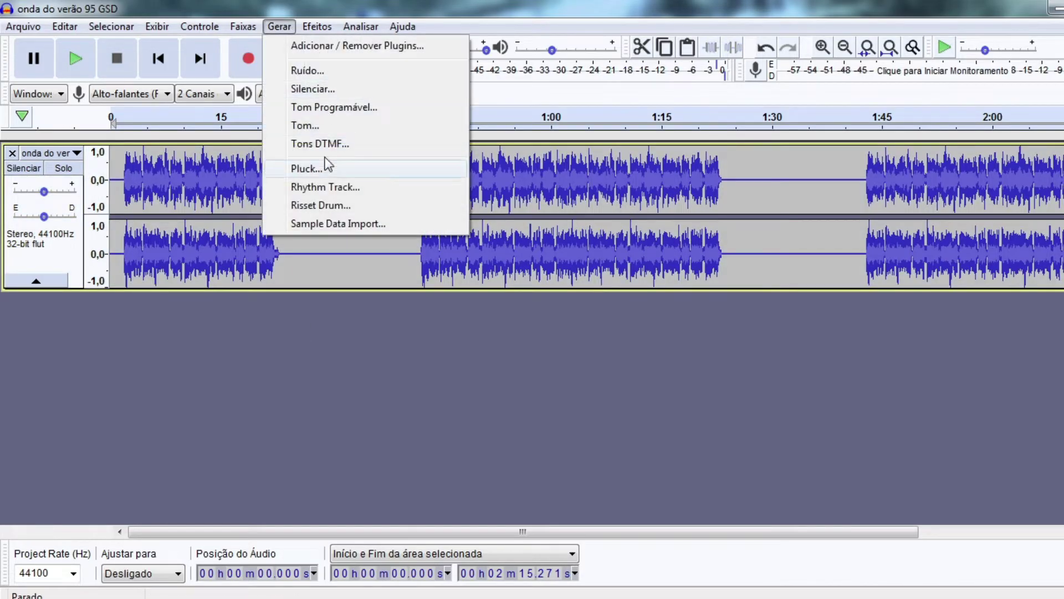
{"action": "left_click", "coordinate": [327, 187]}
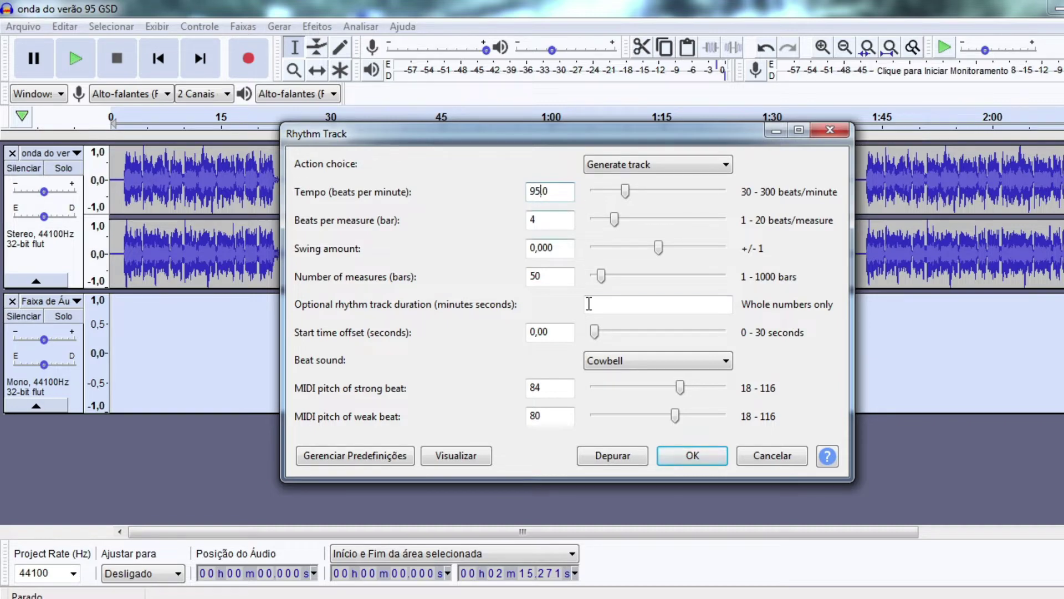
{"action": "left_click", "coordinate": [673, 459]}
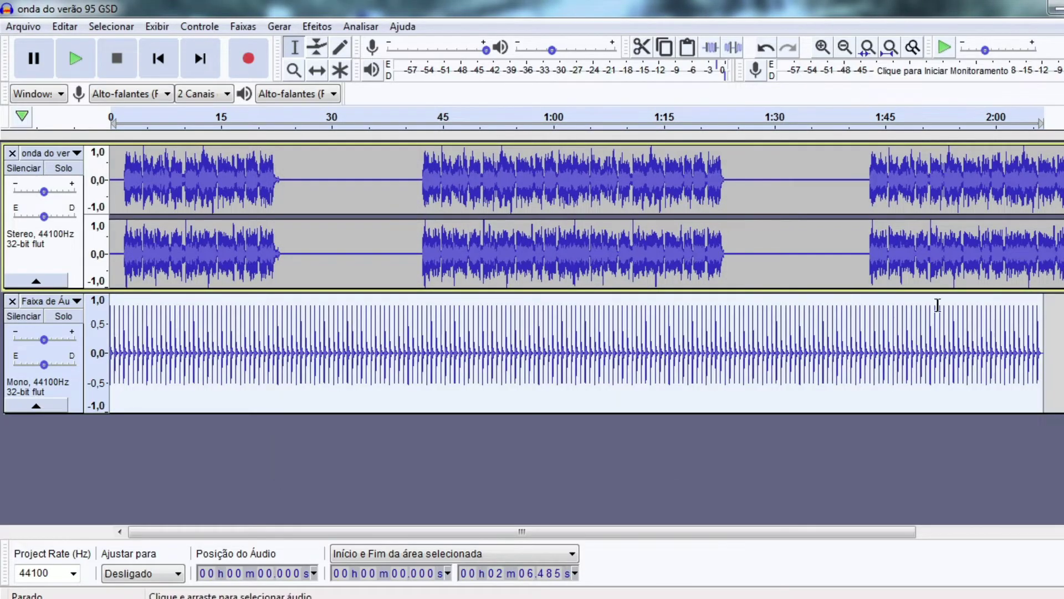
{"action": "left_click", "coordinate": [844, 48]}
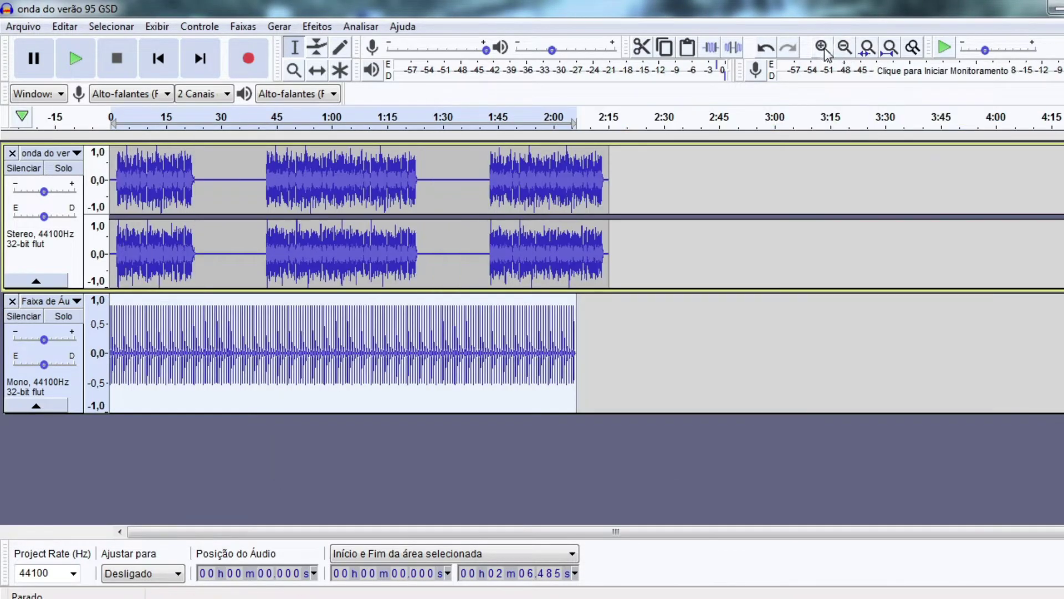
{"action": "left_click", "coordinate": [823, 47]}
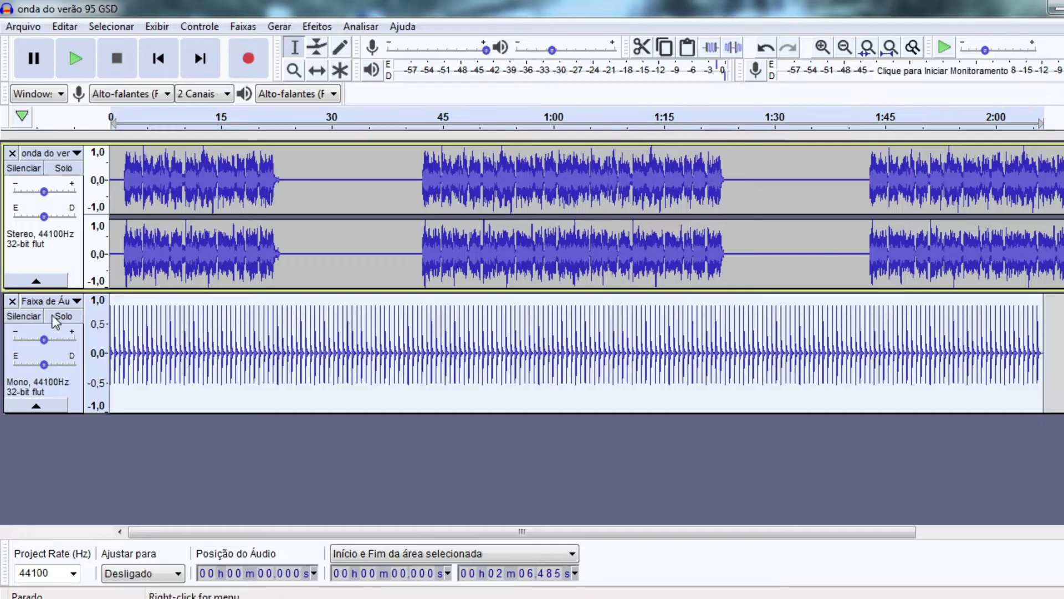
{"action": "left_click", "coordinate": [12, 301]}
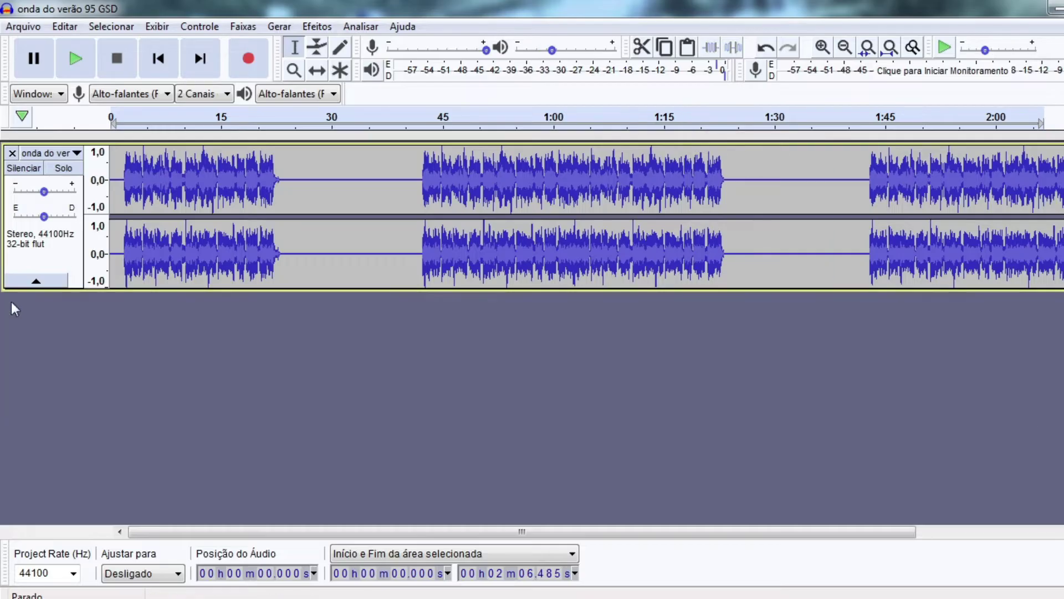
Generate a Cowbell rhythm track at 95 beats per minute, 4 beats per measure, with 60 measures.
{"action": "left_click", "coordinate": [279, 26]}
{"action": "left_click", "coordinate": [381, 186]}
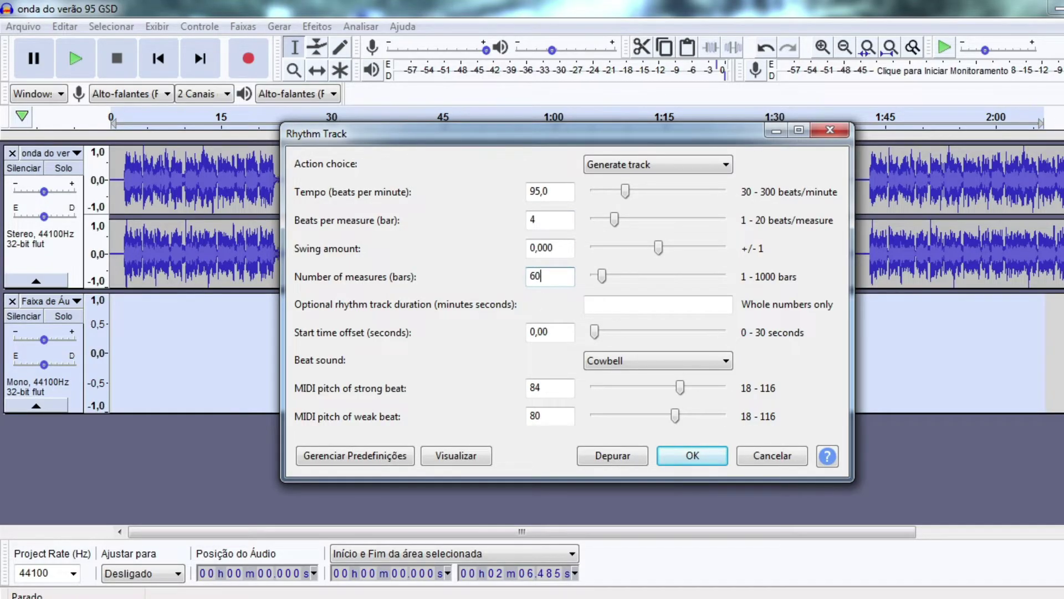
{"action": "left_click", "coordinate": [690, 456]}
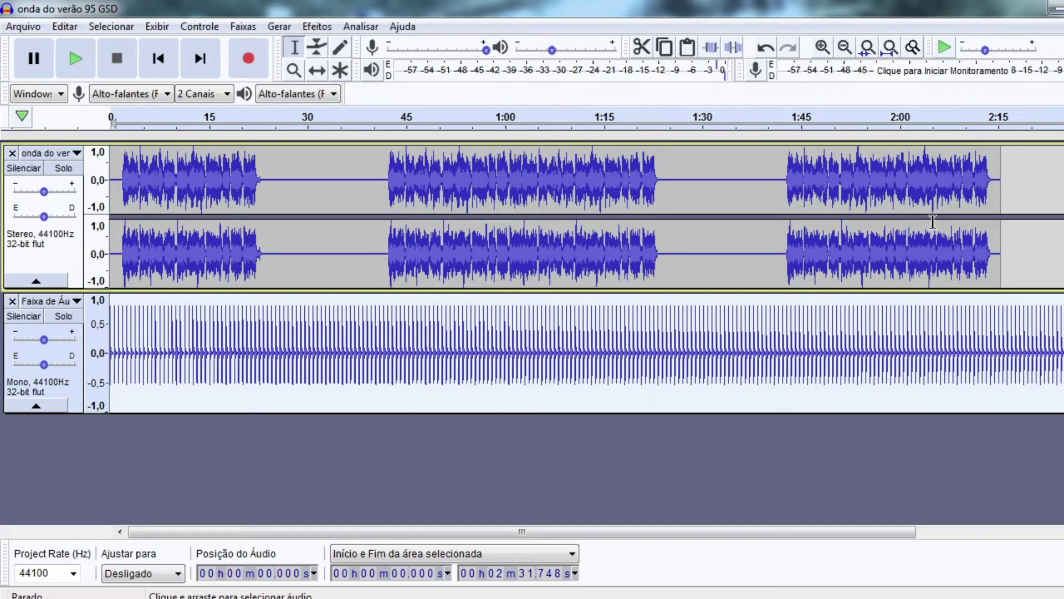
Play both tracks from the start several times to check the vocal's timing against the rhythm track's beats.
{"action": "key", "text": "space"}
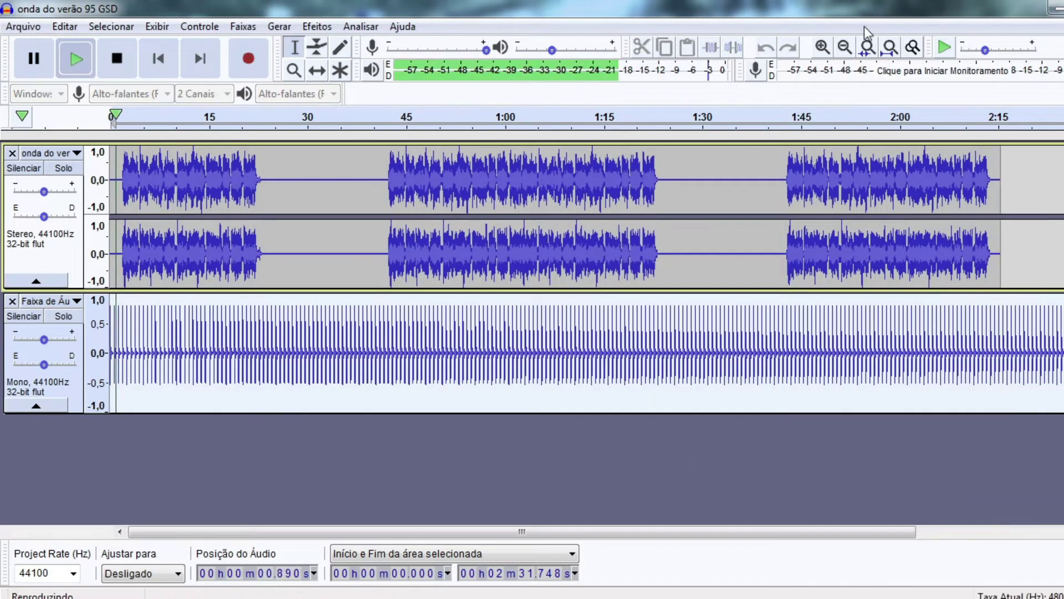
{"action": "left_click", "coordinate": [822, 47]}
{"action": "left_click", "coordinate": [830, 49]}
{"action": "left_click", "coordinate": [830, 49]}
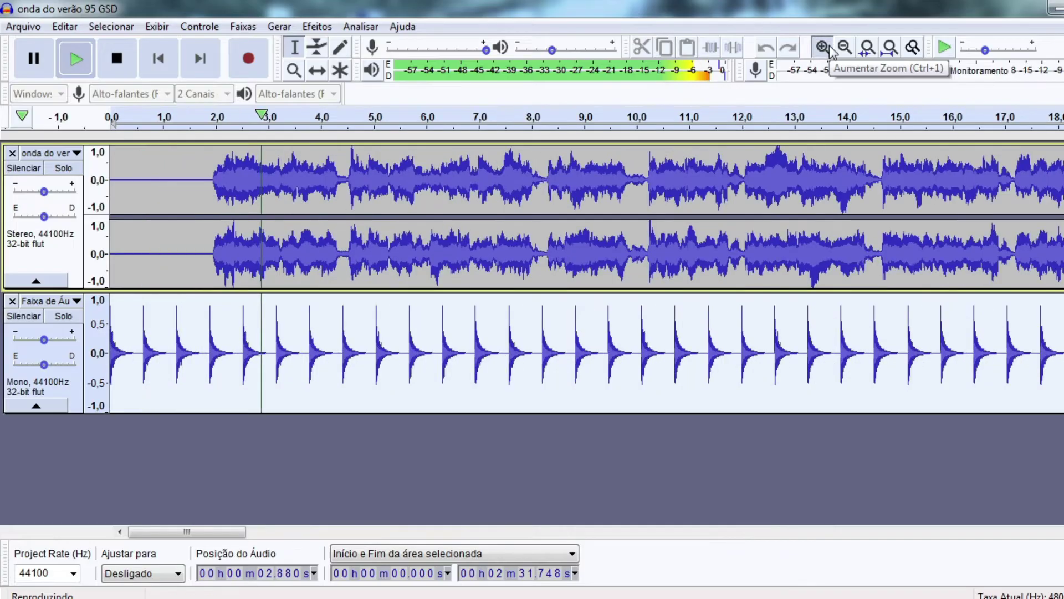
{"action": "left_click", "coordinate": [829, 49]}
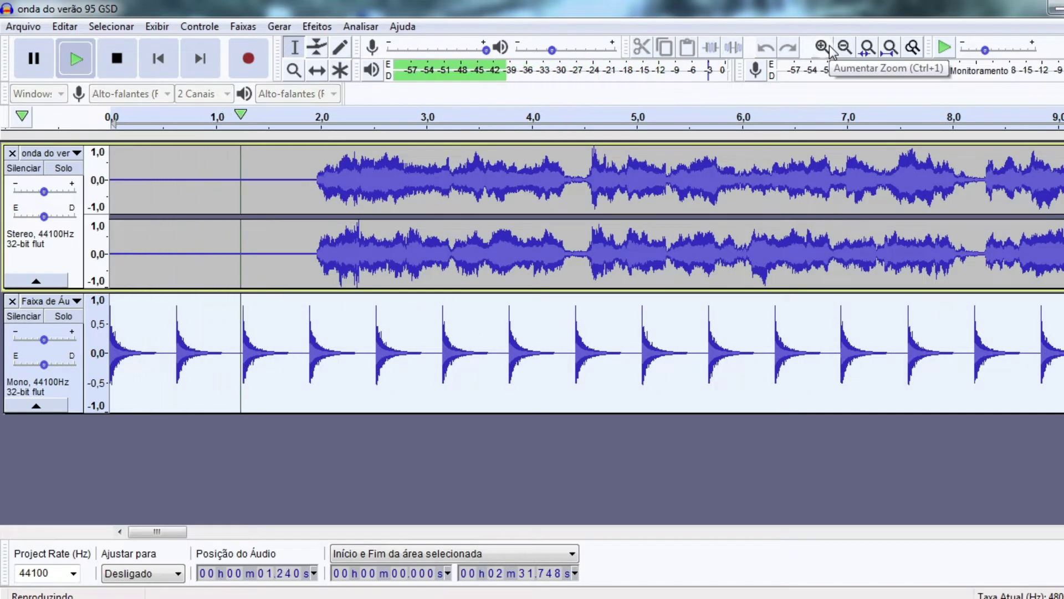
{"action": "key", "text": "space"}
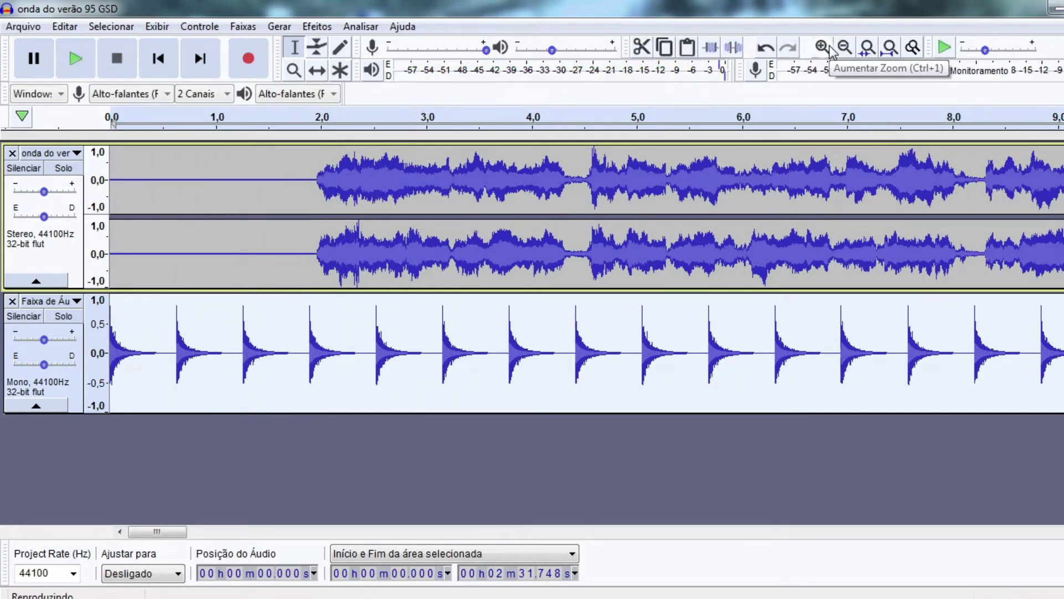
{"action": "key", "text": "space"}
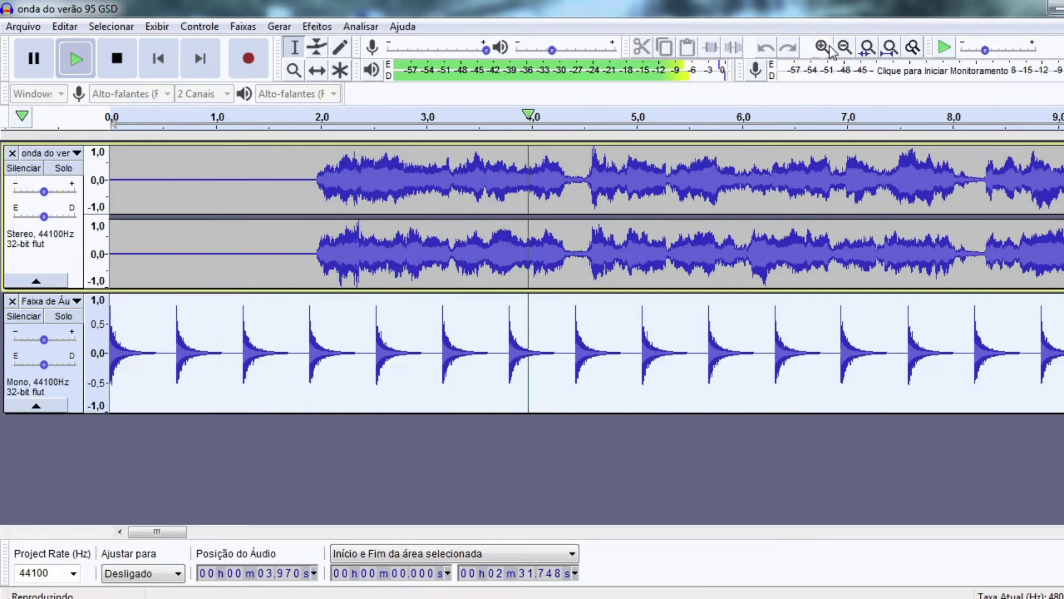
{"action": "key", "text": "space"}
{"action": "key", "text": "space"}
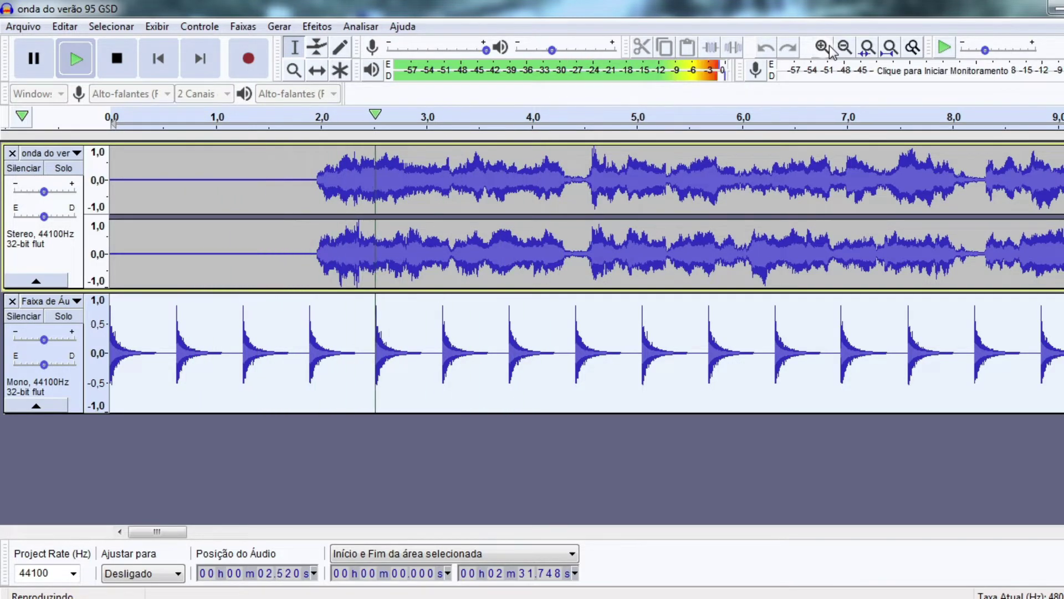
{"action": "key", "text": "space"}
{"action": "key", "text": "space"}
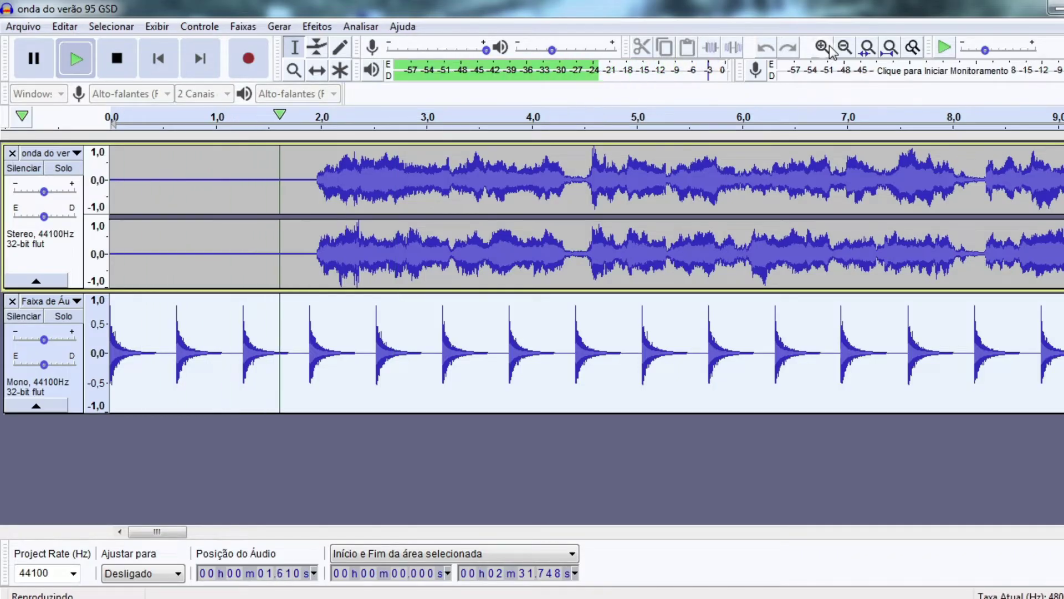
Stop playback, switch to the original project and play its opening seconds to compare the vocal's start with the rhythm track's beats.
{"action": "key", "text": "space"}
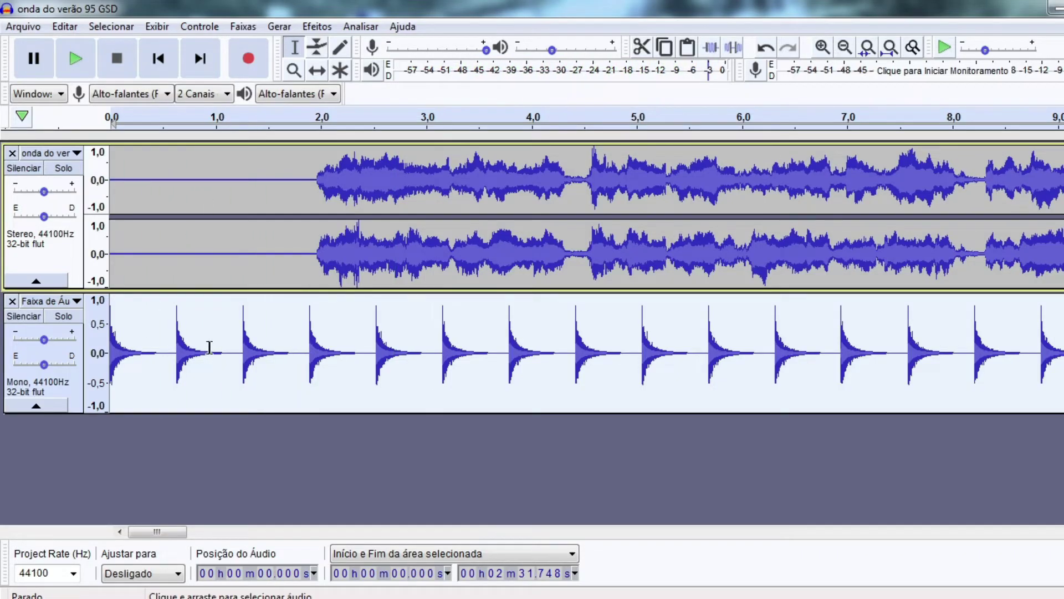
{"action": "left_click", "coordinate": [129, 546]}
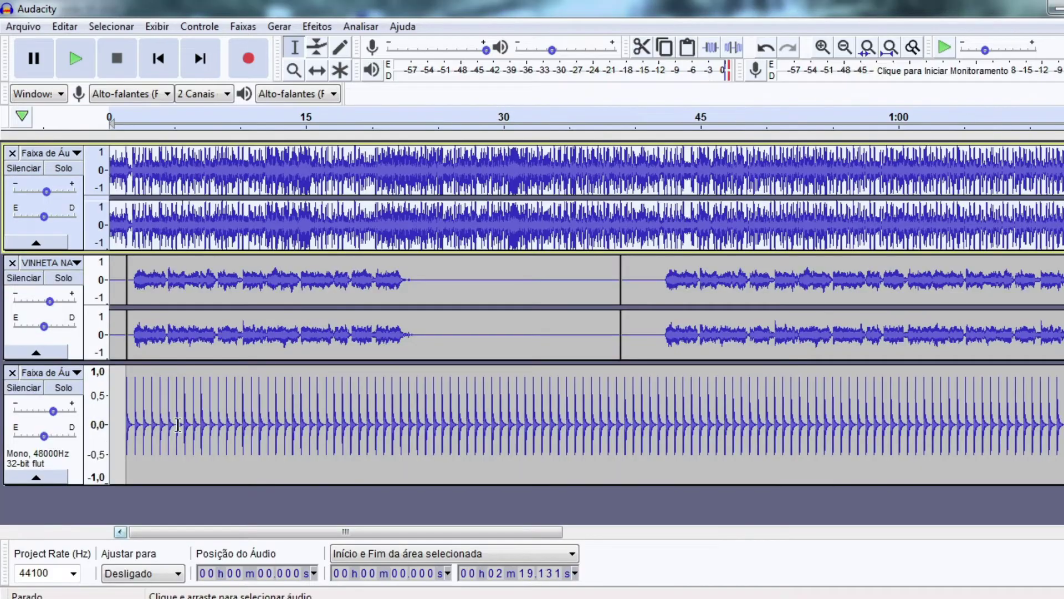
{"action": "left_click", "coordinate": [822, 48]}
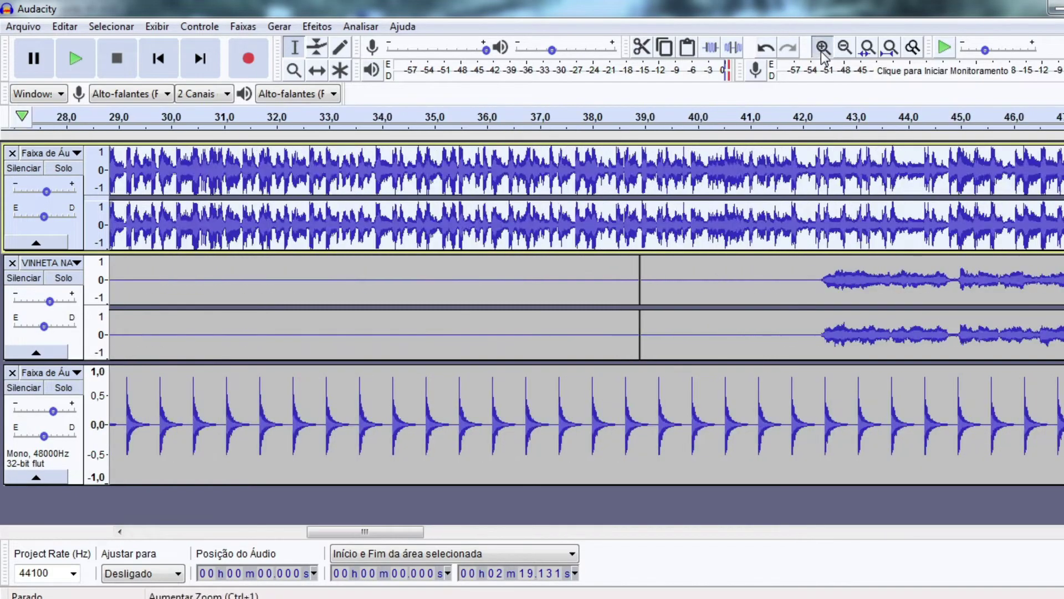
{"action": "left_click", "coordinate": [821, 48]}
{"action": "left_click", "coordinate": [821, 48]}
{"action": "key", "text": "space"}
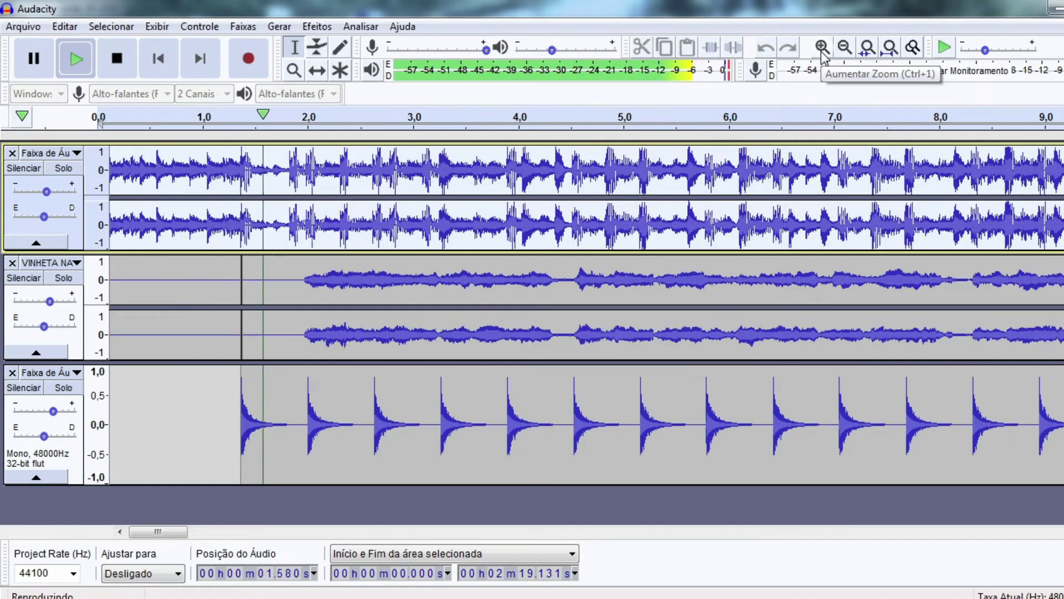
{"action": "key", "text": "space"}
{"action": "key", "text": "space"}
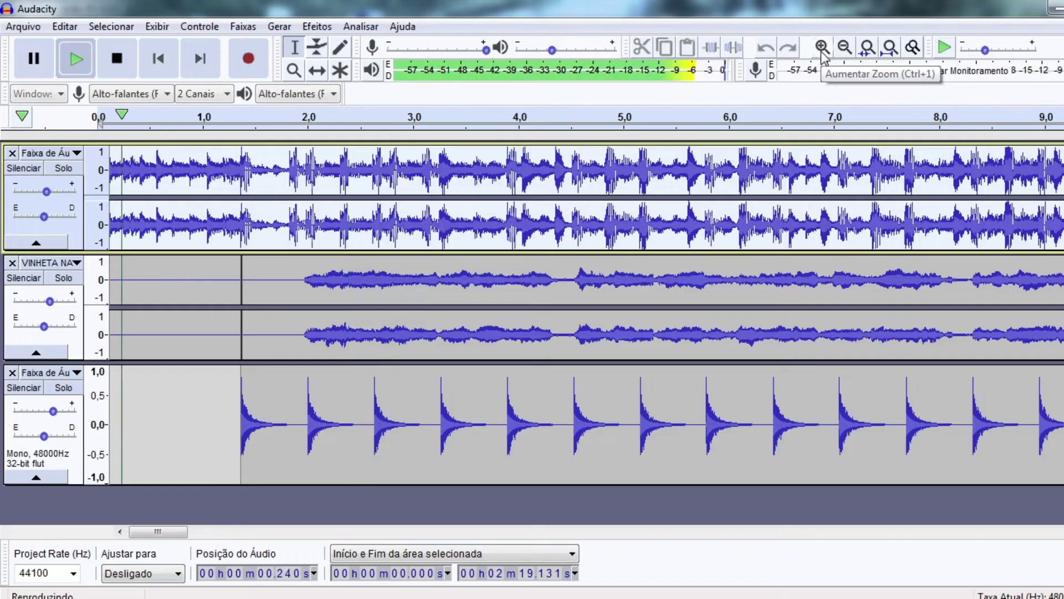
{"action": "key", "text": "space"}
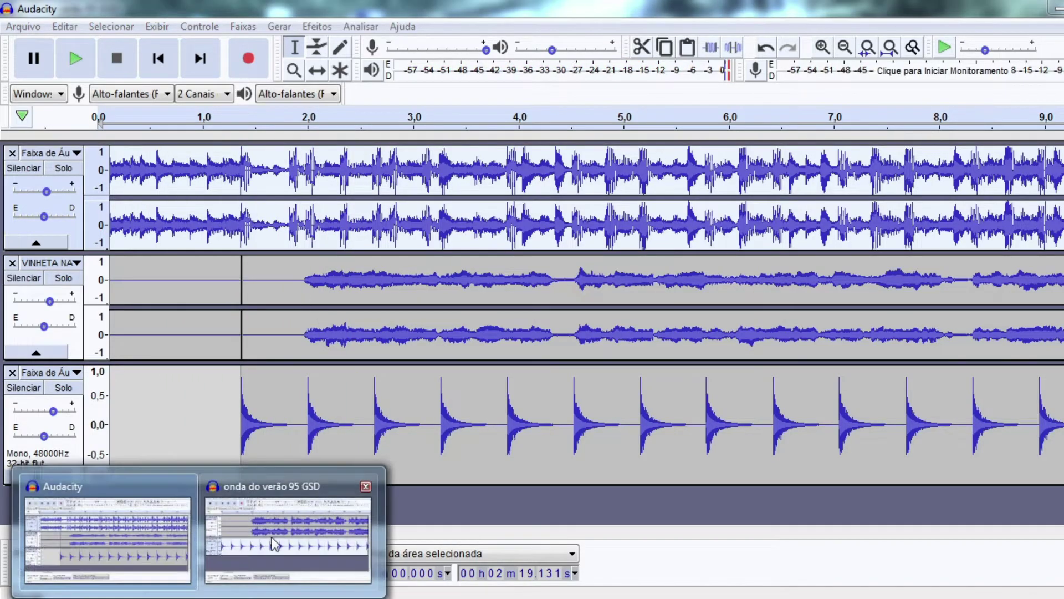
Return to the "onda do verão 95 GSD" project and remove the imported vocal track.
{"action": "left_click", "coordinate": [292, 527]}
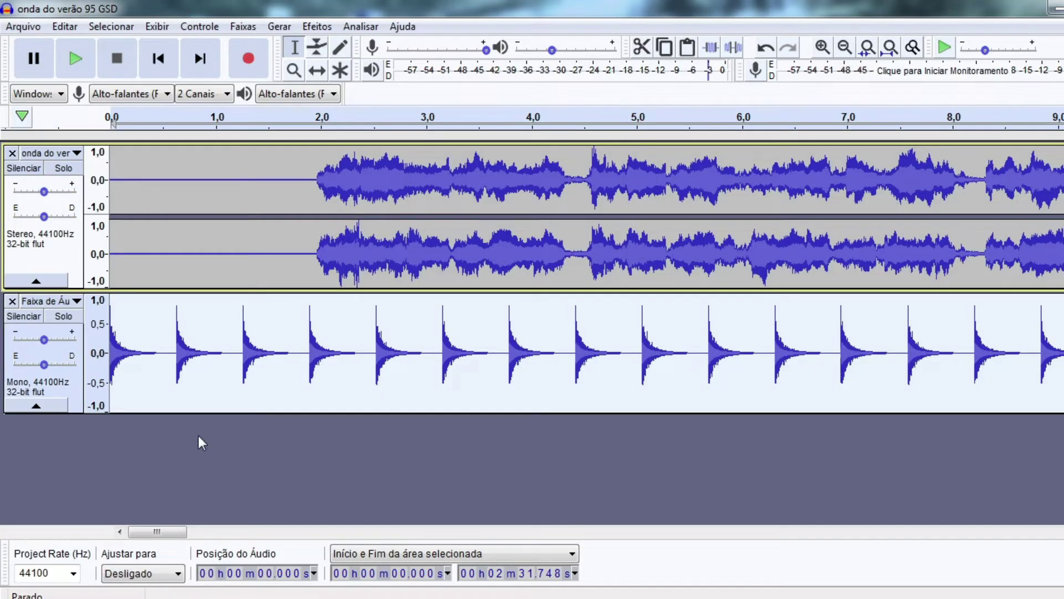
{"action": "mouse_move", "coordinate": [158, 531]}
{"action": "left_mouse_down"}
{"action": "mouse_move", "coordinate": [172, 532]}
{"action": "mouse_move", "coordinate": [150, 546]}
{"action": "left_mouse_up"}
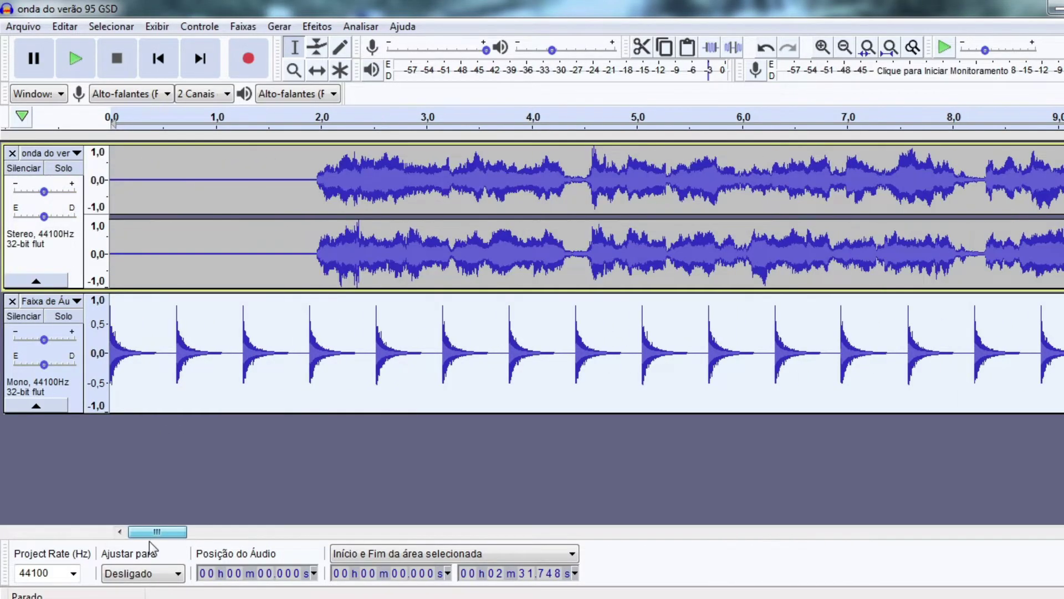
{"action": "left_click", "coordinate": [852, 49]}
{"action": "left_click", "coordinate": [853, 49]}
{"action": "left_click", "coordinate": [852, 49]}
{"action": "left_click", "coordinate": [852, 48]}
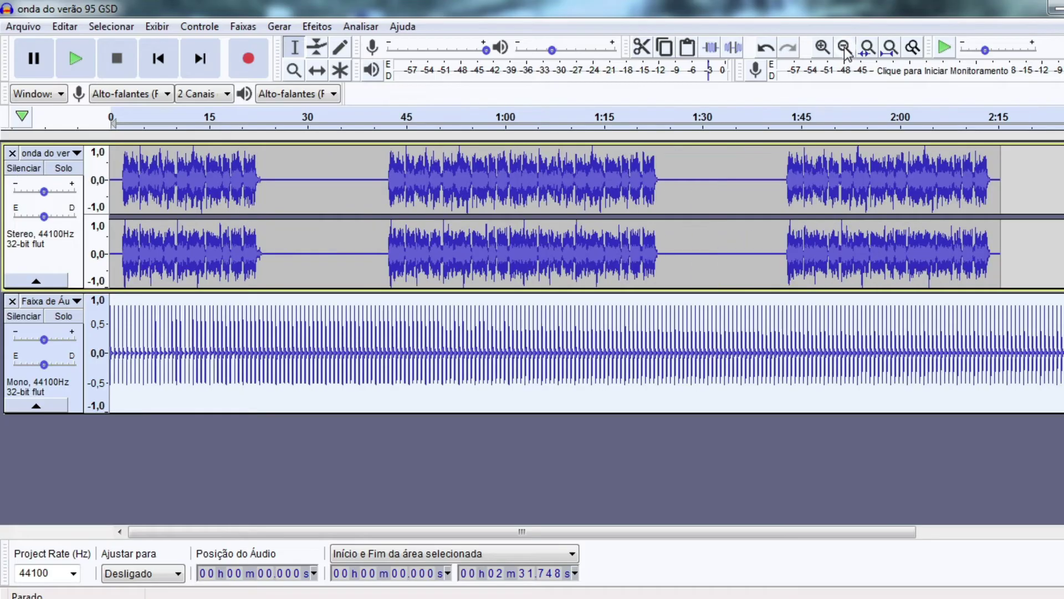
{"action": "left_click", "coordinate": [12, 153]}
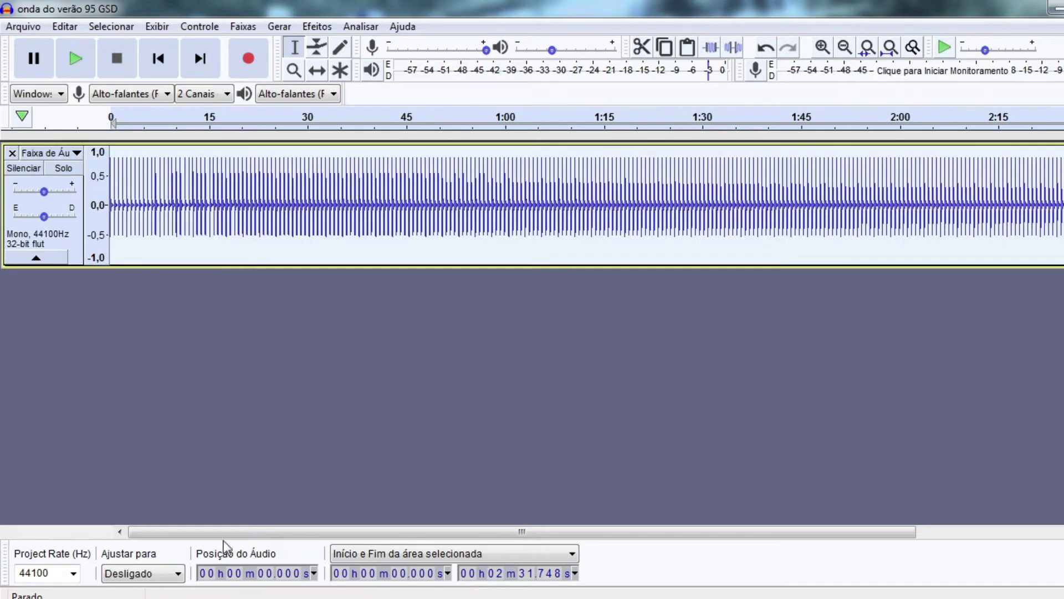
Switch to the original project, mute the backing track and the rhythm track, and solo the VINHETA track.
{"action": "left_click", "coordinate": [111, 521]}
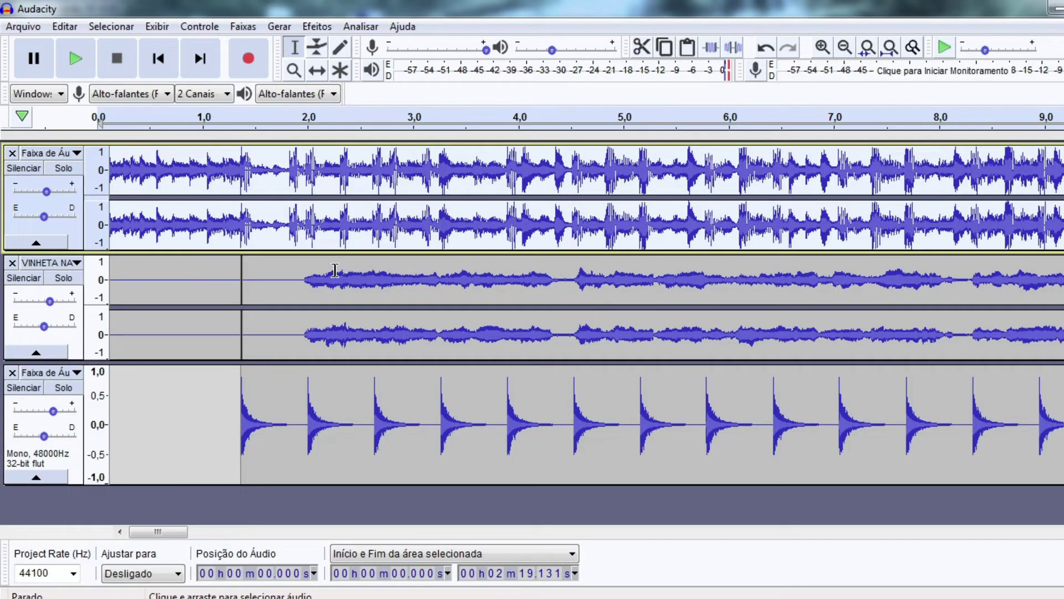
{"action": "left_click", "coordinate": [24, 169]}
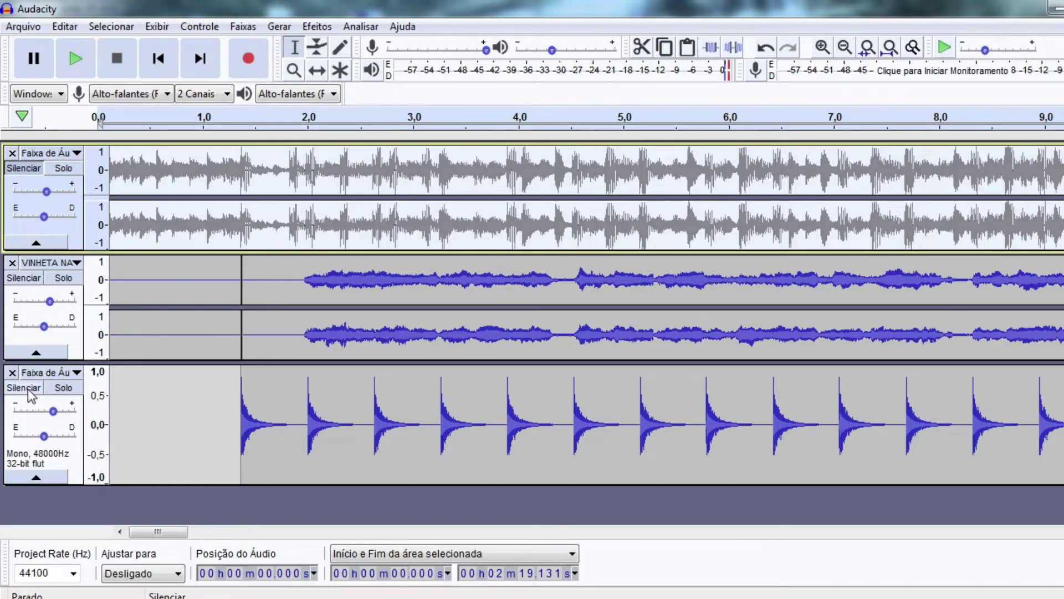
{"action": "left_click", "coordinate": [29, 387]}
Delete the silent opening clip of the VINHETA track, from the start to 1.371 s.
{"action": "left_click", "coordinate": [158, 271]}
{"action": "double_click", "coordinate": [158, 271]}
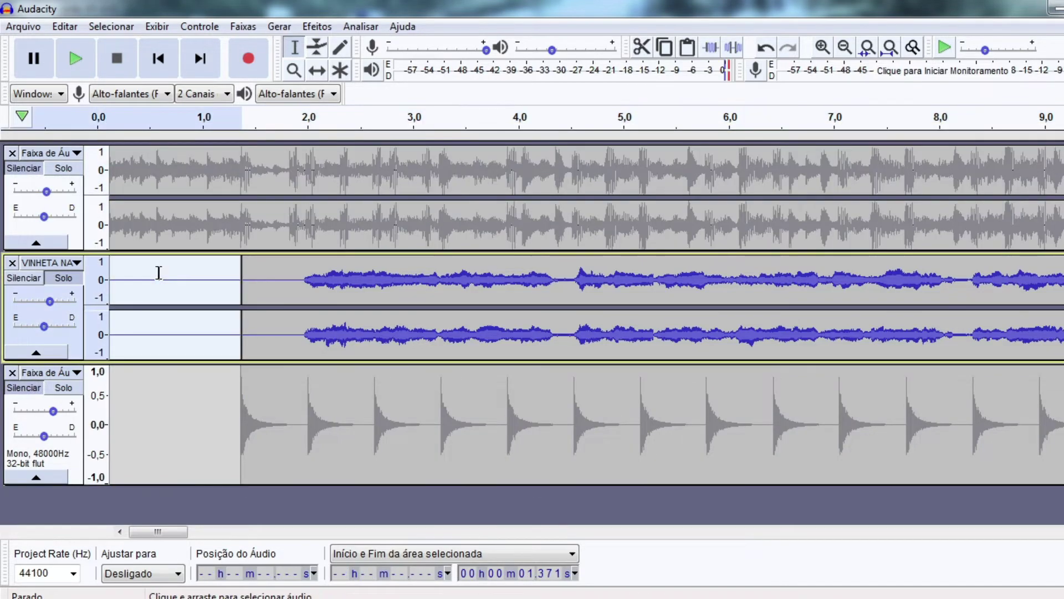
{"action": "key", "text": "Delete"}
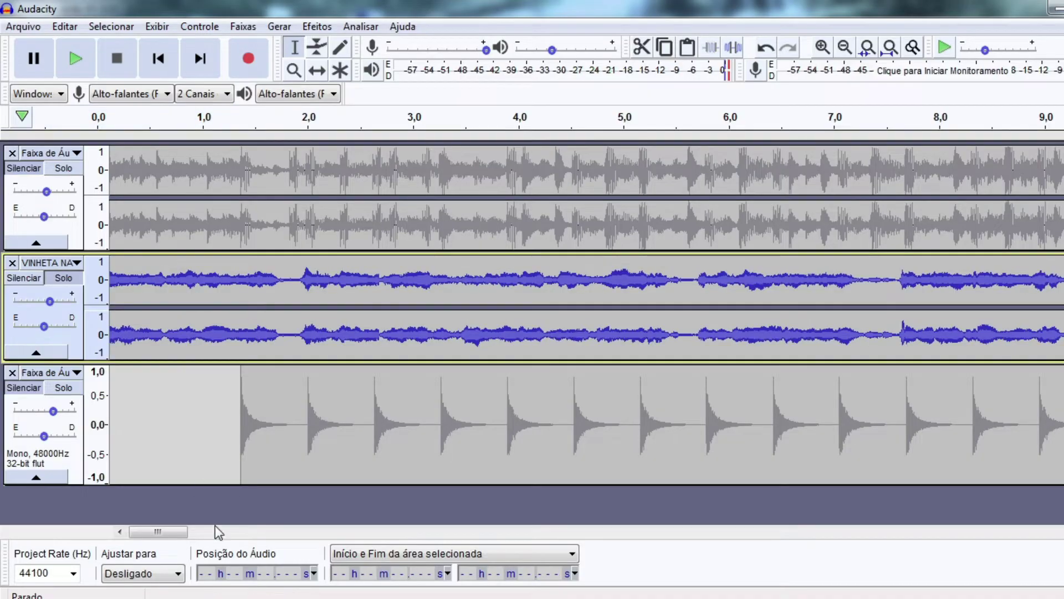
Shift the VINHETA clips later with the Time Shift tool, starting the first at about 6 s and the second at about 46 s.
{"action": "left_click_drag", "start_coordinate": [188, 532], "coordinate": [166, 534]}
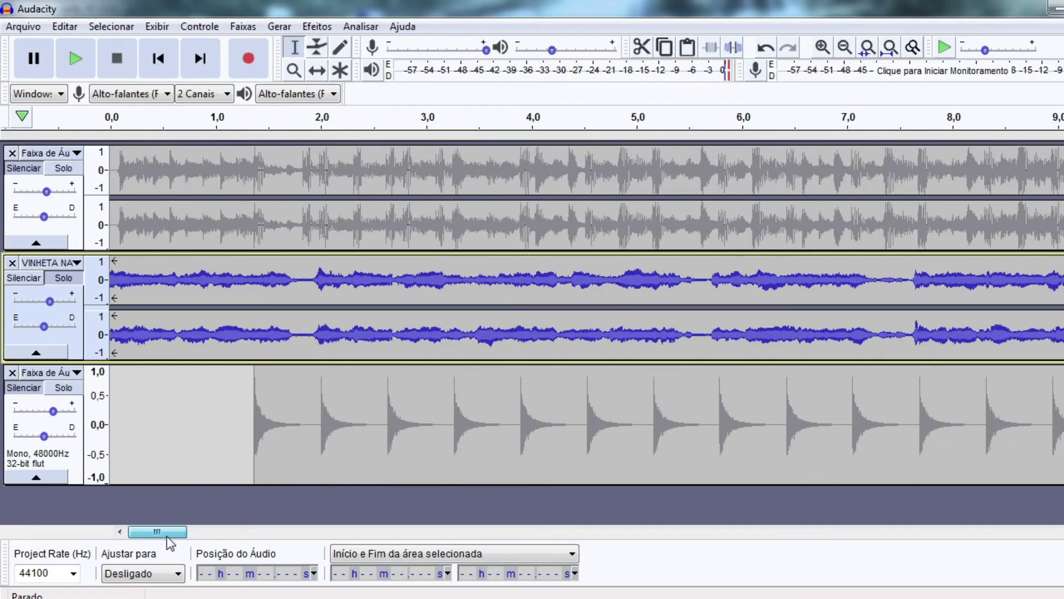
{"action": "left_click", "coordinate": [316, 73]}
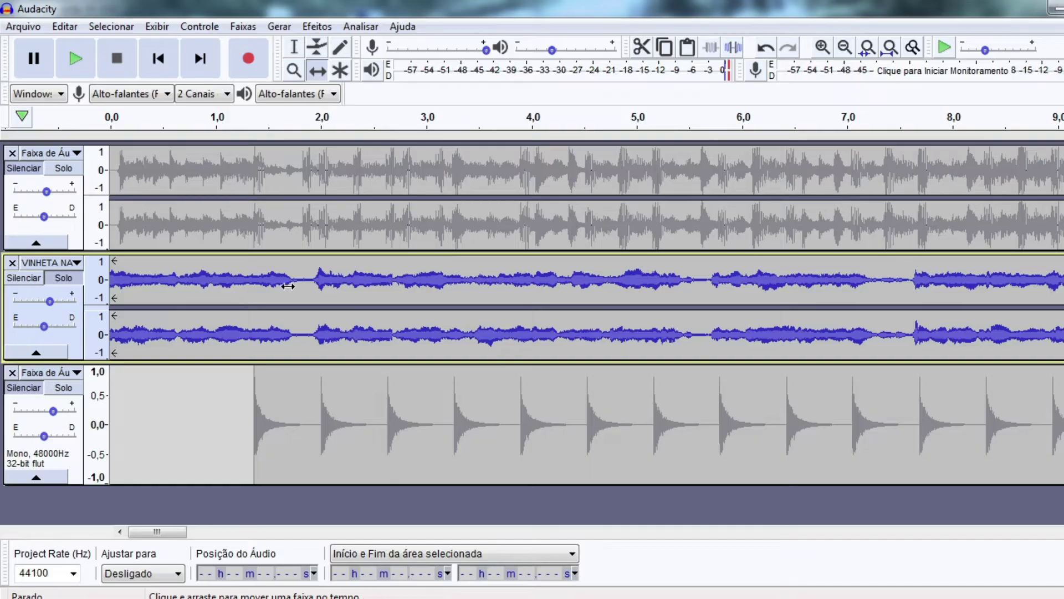
{"action": "left_click", "coordinate": [845, 54]}
{"action": "left_click", "coordinate": [845, 54]}
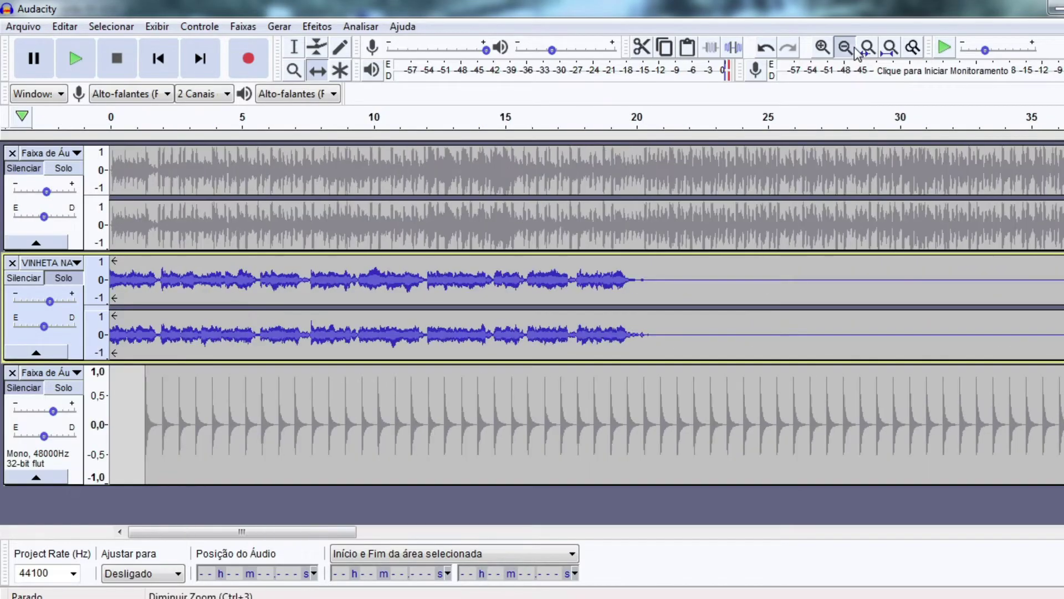
{"action": "left_click", "coordinate": [845, 54]}
{"action": "left_click", "coordinate": [845, 46]}
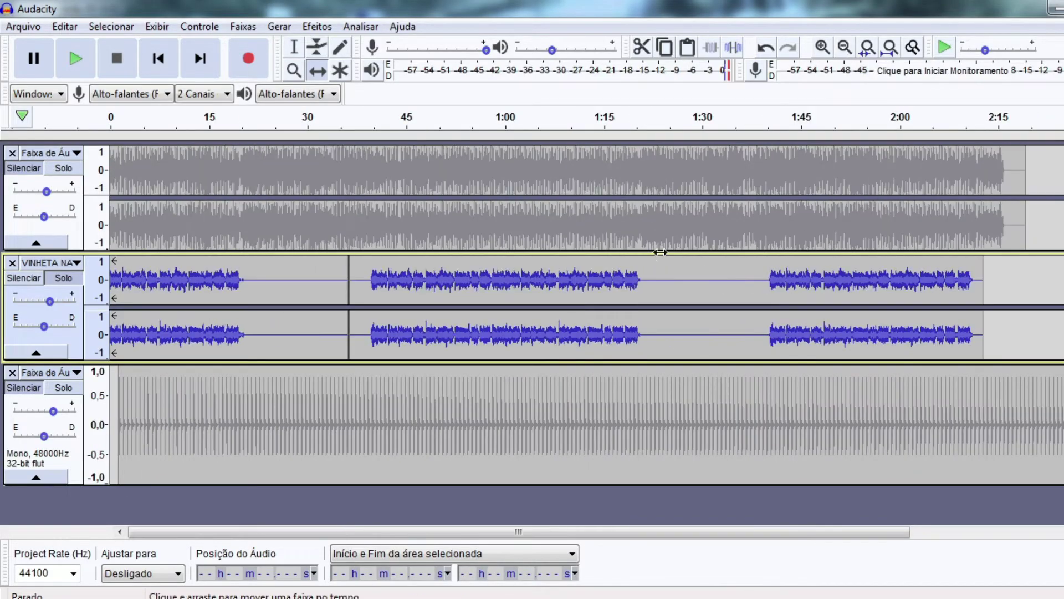
{"action": "left_click_drag", "start_coordinate": [606, 288], "coordinate": [776, 280]}
{"action": "left_click_drag", "start_coordinate": [195, 280], "coordinate": [237, 282]}
{"action": "left_click_drag", "start_coordinate": [507, 268], "coordinate": [404, 270]}
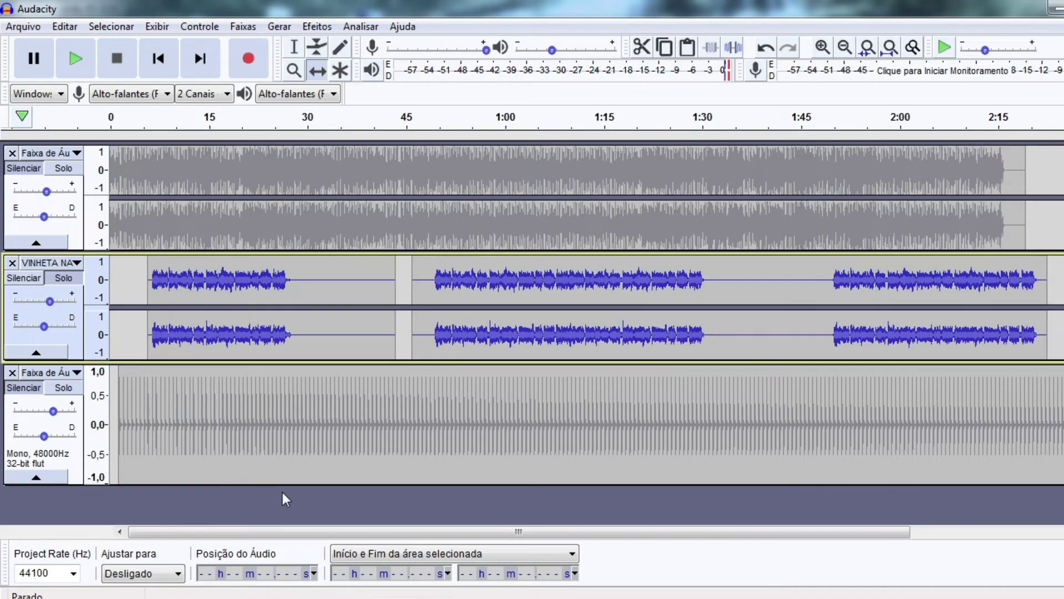
Shift the first VINHETA clip back so that it begins at the start of the timeline.
{"action": "left_click", "coordinate": [822, 48]}
{"action": "left_click", "coordinate": [822, 48]}
{"action": "left_click", "coordinate": [823, 48]}
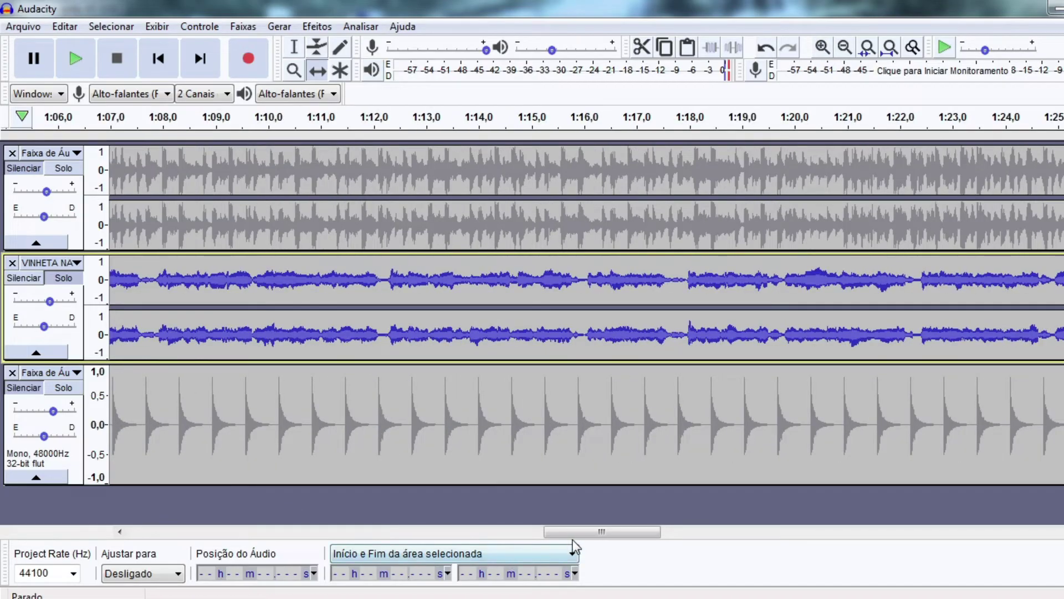
{"action": "left_click_drag", "start_coordinate": [575, 534], "coordinate": [158, 543]}
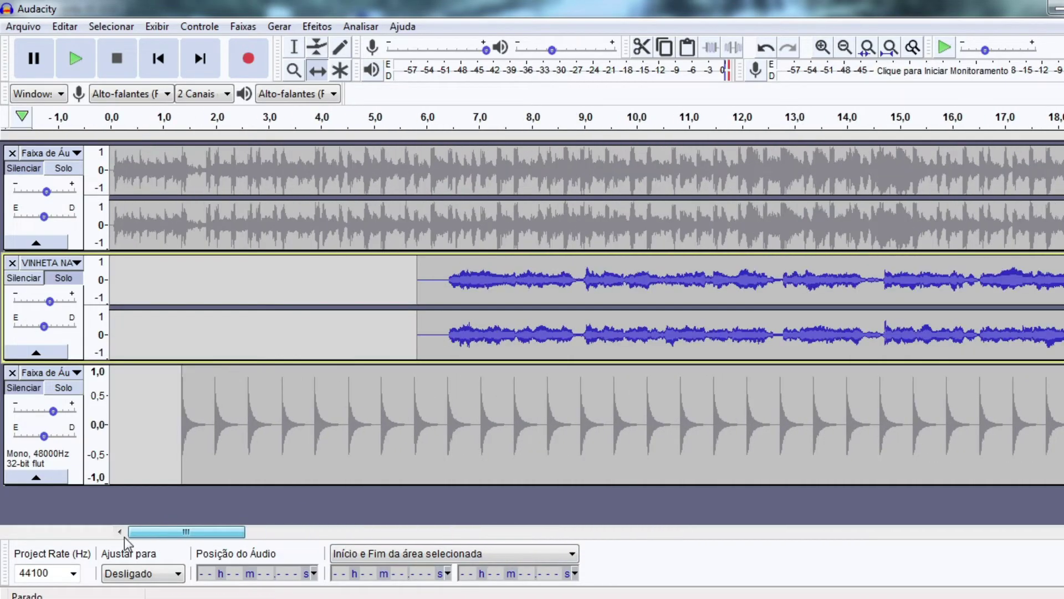
{"action": "left_click_drag", "start_coordinate": [496, 299], "coordinate": [246, 288]}
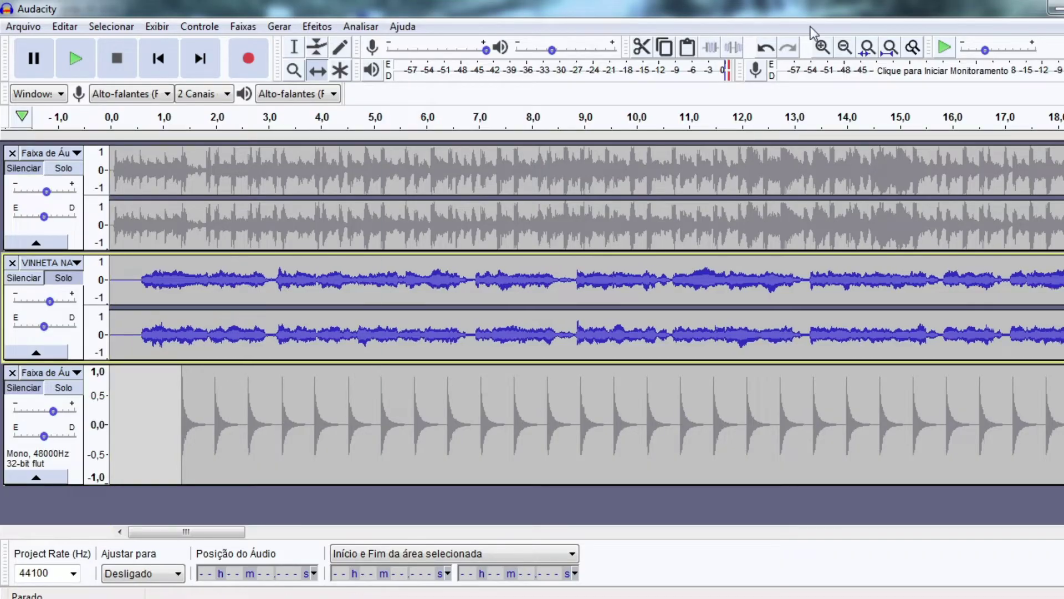
Move the second VINHETA clip back until it butts against the end of the first clip.
{"action": "left_click", "coordinate": [838, 51]}
{"action": "left_click", "coordinate": [838, 51]}
{"action": "left_click", "coordinate": [838, 51]}
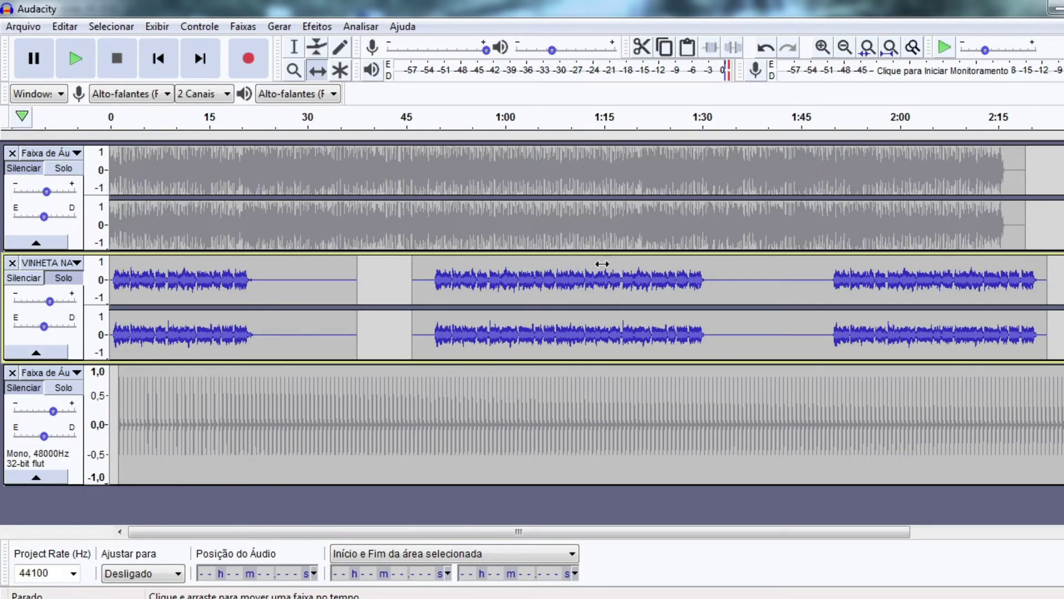
{"action": "left_click_drag", "start_coordinate": [602, 264], "coordinate": [544, 272]}
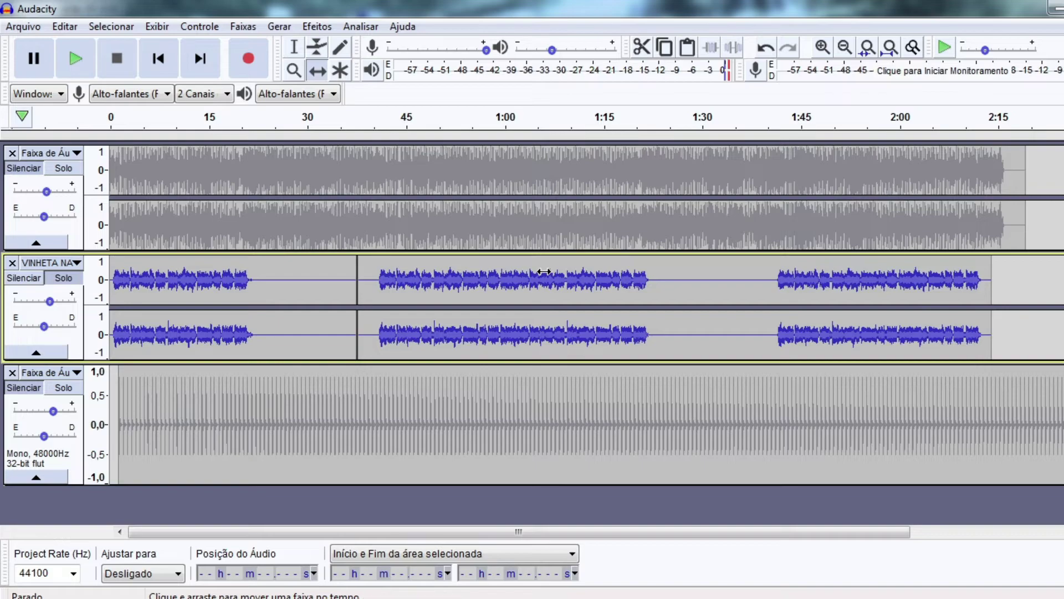
Export the audio as 16-bit WAV named "onda do verão 95 GSD", deleting the existing file of that name and leaving the metadata empty.
{"action": "left_click", "coordinate": [22, 26]}
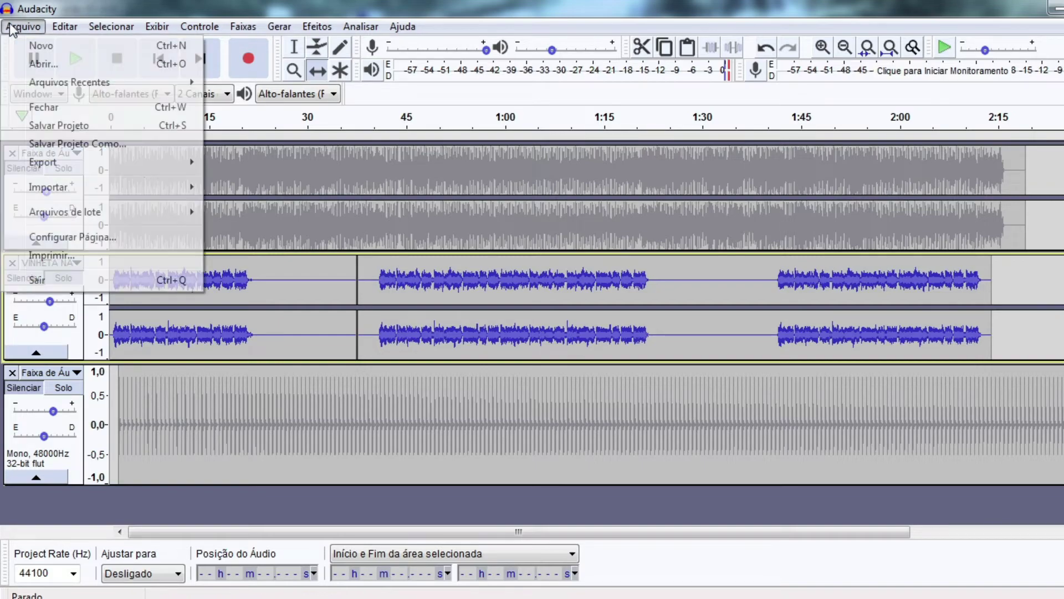
{"action": "mouse_move", "coordinate": [177, 166]}
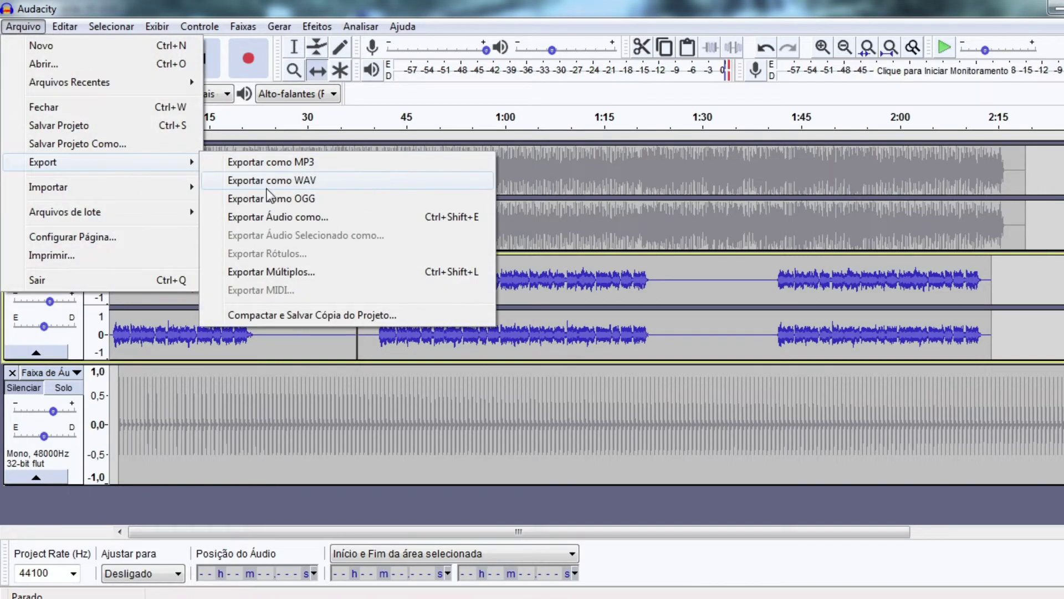
{"action": "left_click", "coordinate": [270, 181]}
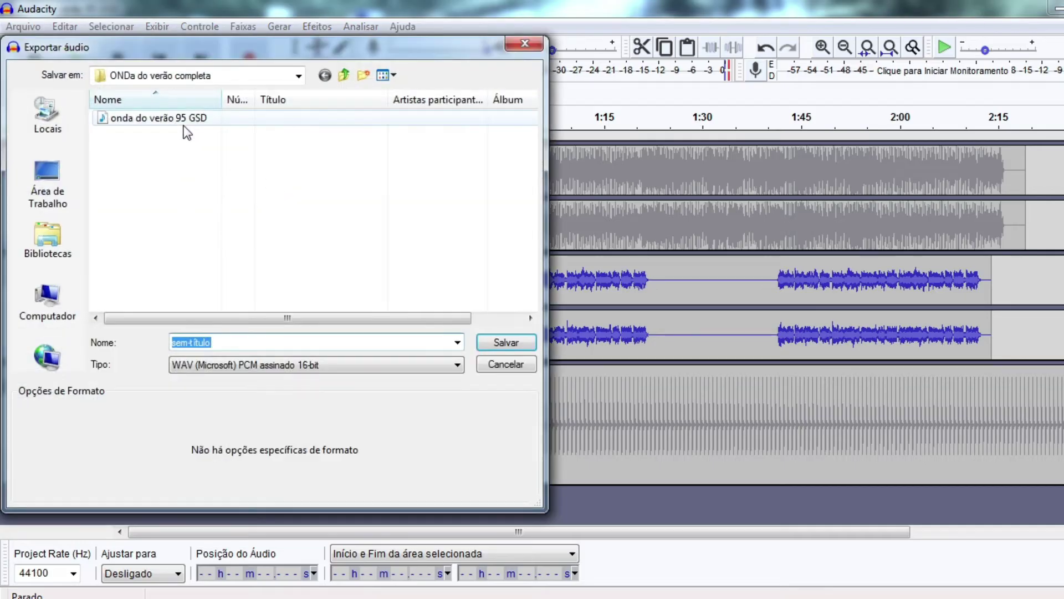
{"action": "left_click", "coordinate": [174, 118]}
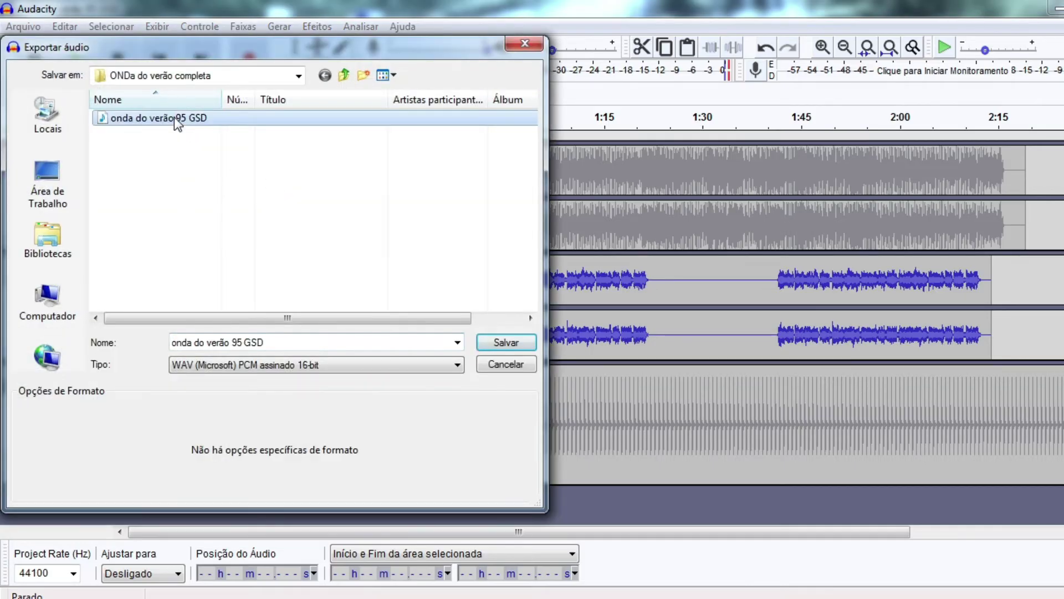
{"action": "key", "text": "Delete"}
{"action": "key", "text": "Return"}
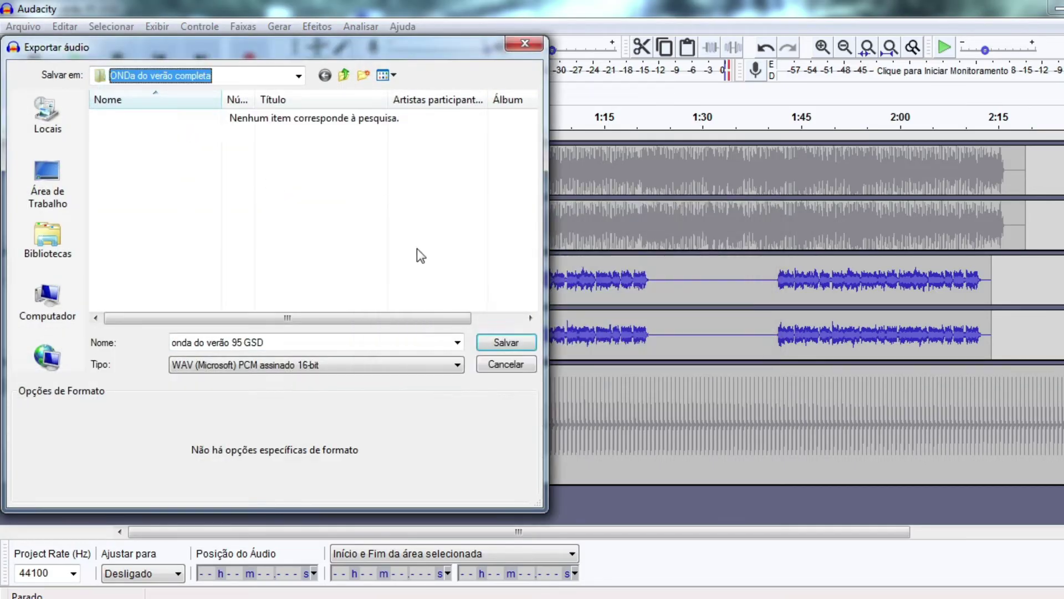
{"action": "left_click", "coordinate": [491, 344]}
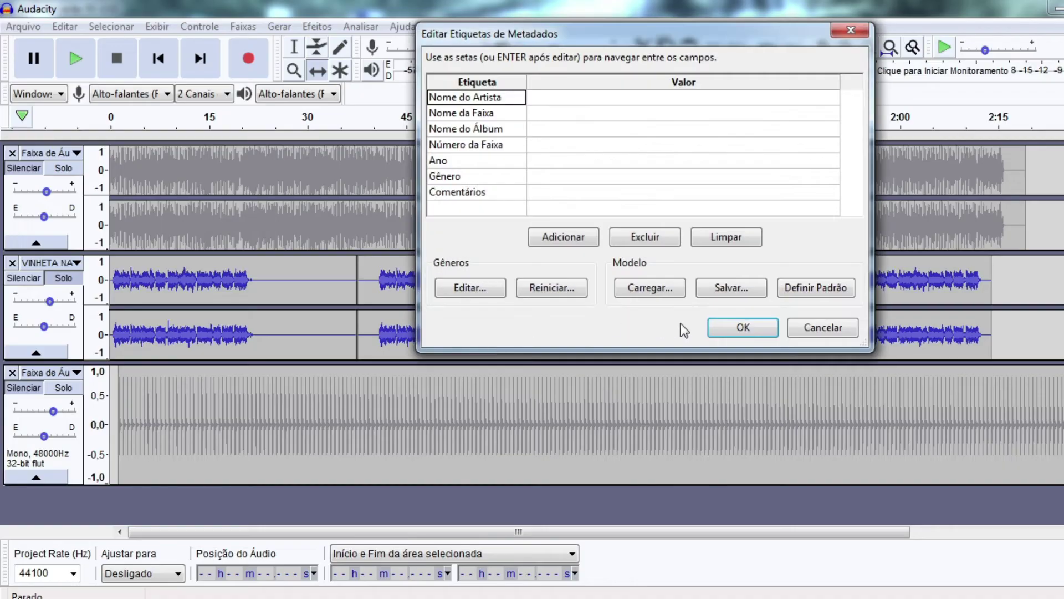
{"action": "left_click", "coordinate": [720, 324]}
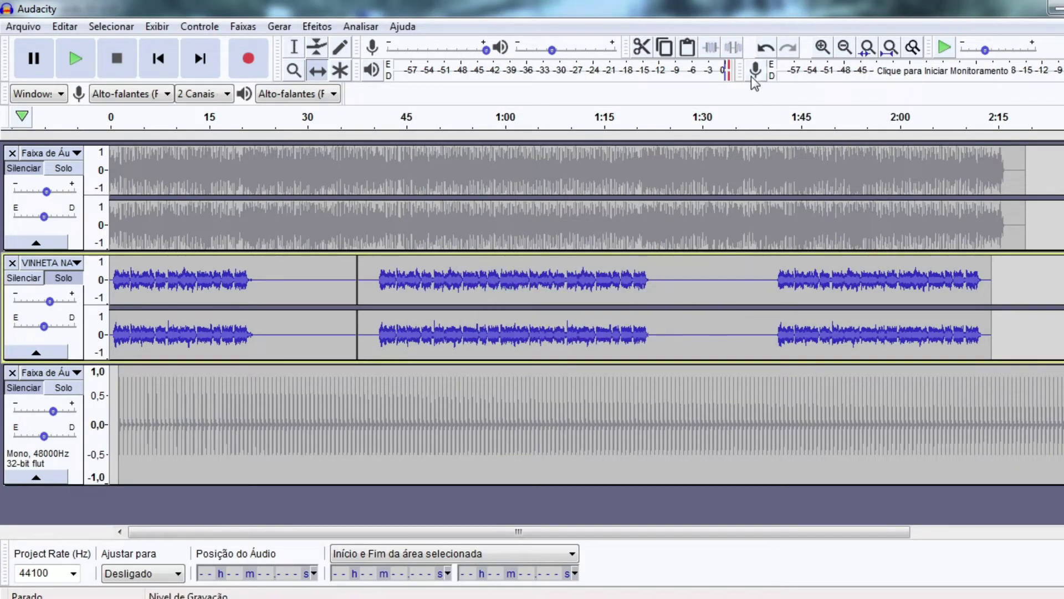
Undo the VINHETA clip moves and the deletion of the track's opening clip.
{"action": "left_click", "coordinate": [765, 47]}
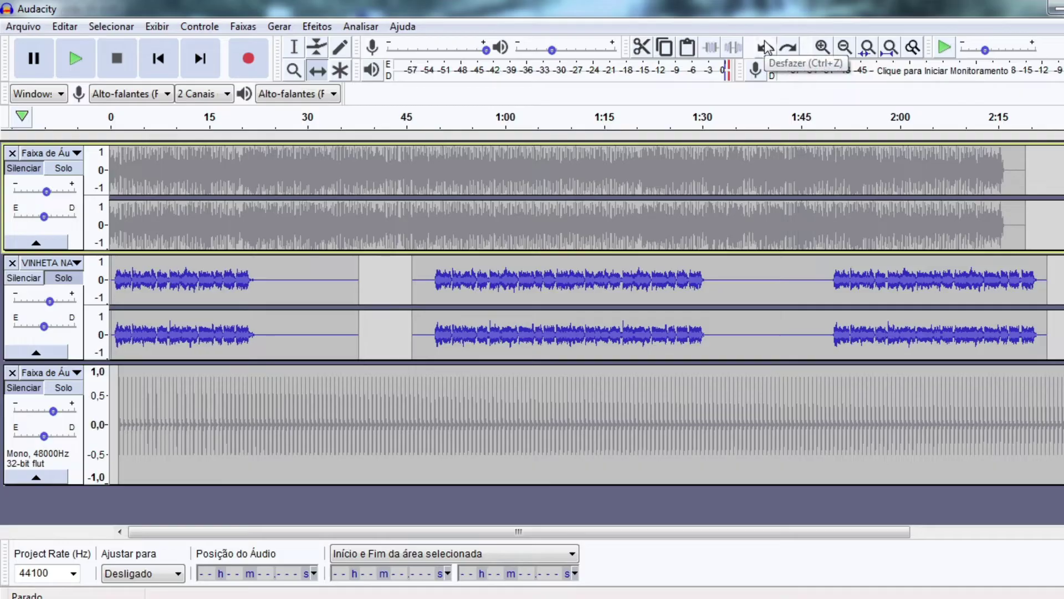
{"action": "left_click", "coordinate": [766, 48]}
{"action": "left_click", "coordinate": [766, 48]}
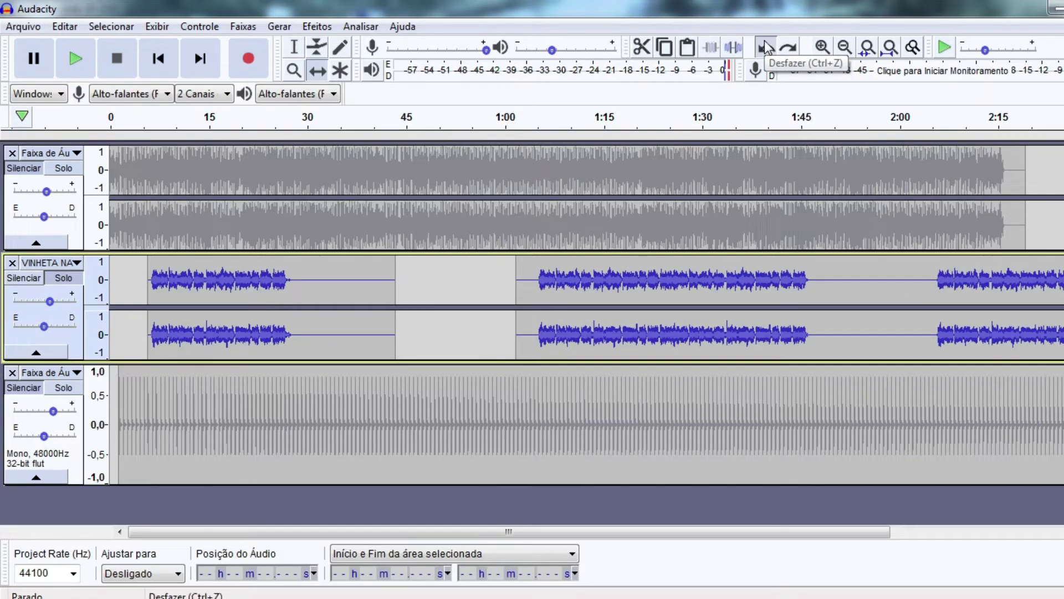
{"action": "left_click", "coordinate": [765, 47]}
{"action": "left_click", "coordinate": [766, 47]}
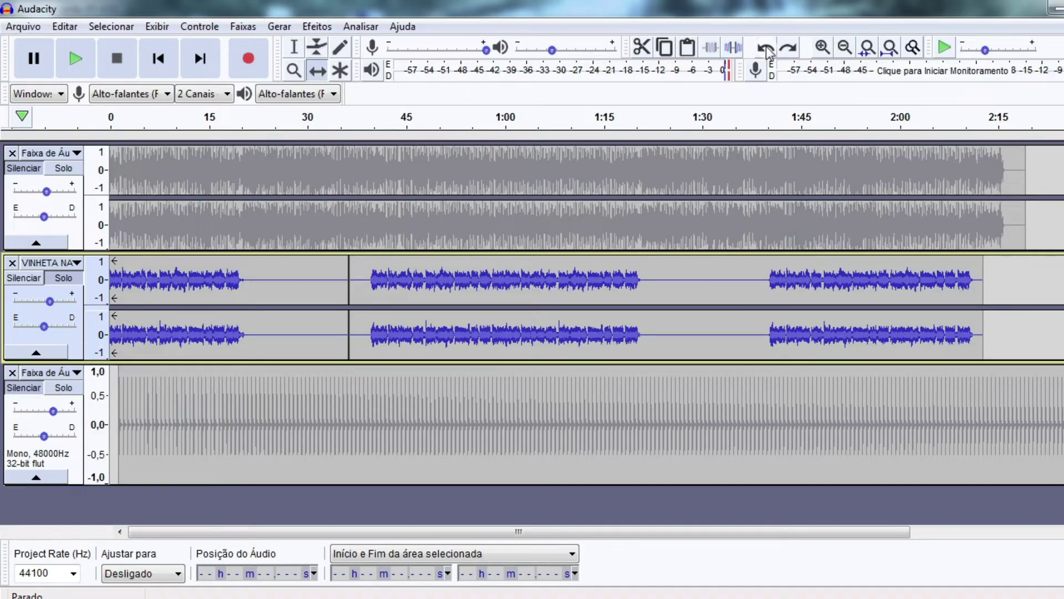
{"action": "left_click", "coordinate": [766, 49]}
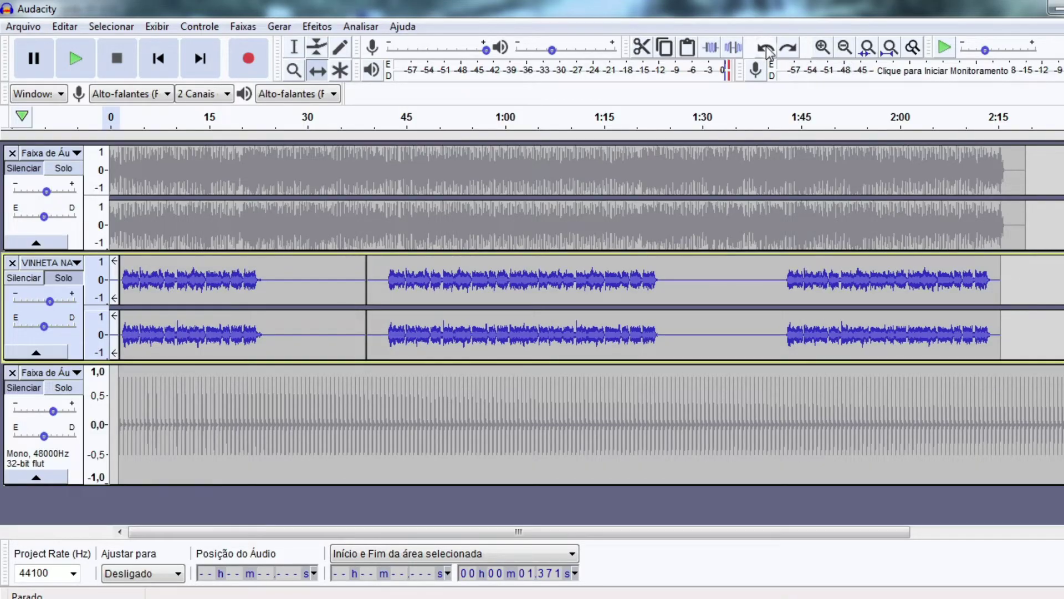
Unmute the mono rhythm track below VINHETA and briefly play the two tracks together.
{"action": "key", "text": "space"}
{"action": "key", "text": "space"}
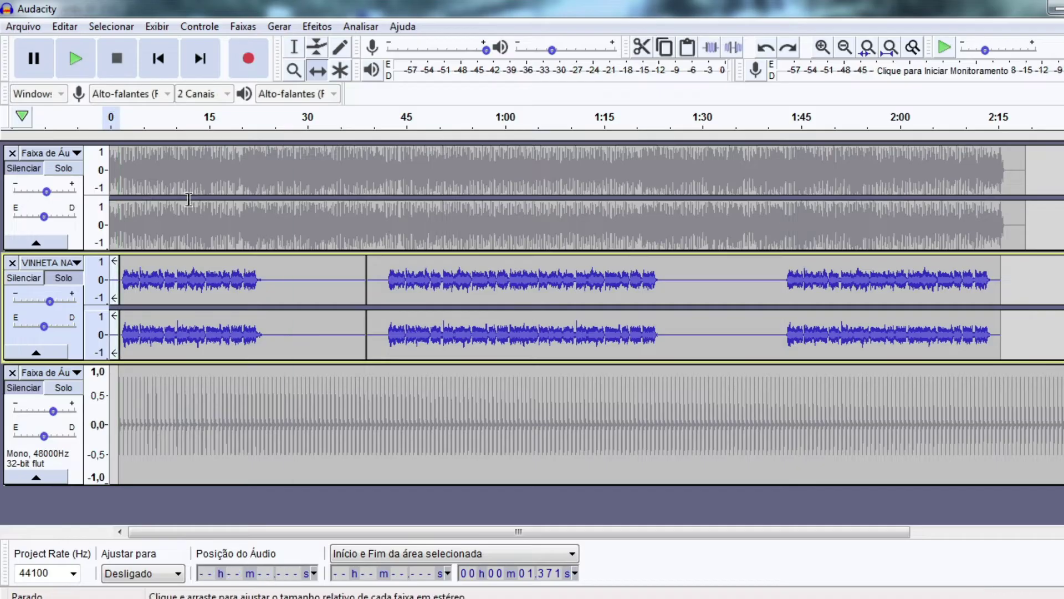
{"action": "left_click", "coordinate": [43, 398]}
{"action": "key", "text": "space"}
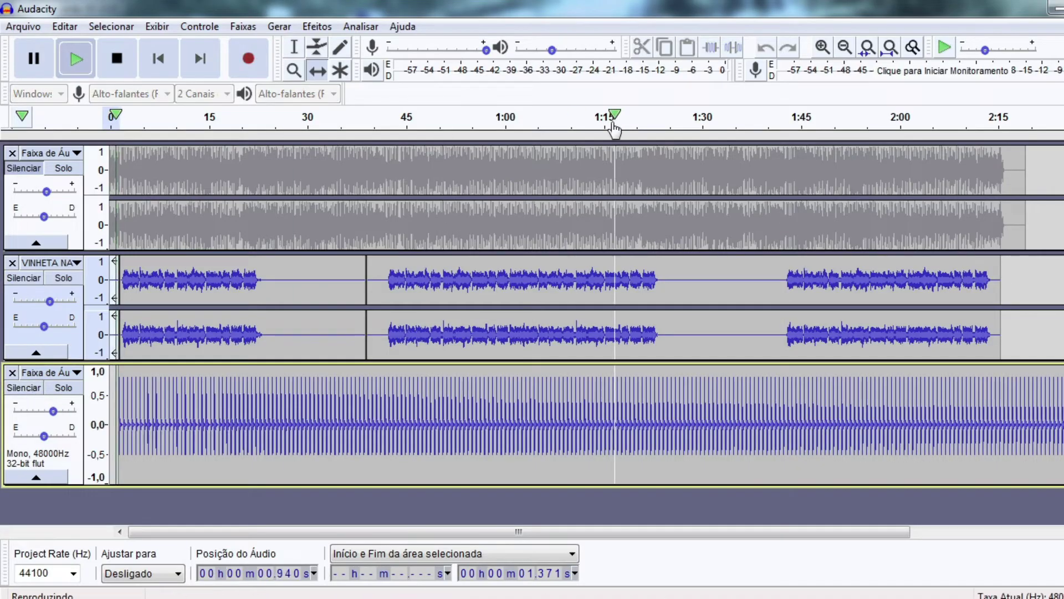
{"action": "key", "text": "space"}
Place the cursor at 0.742 s in the VINHETA track and play from there to compare its opening with the rhythm track's beats.
{"action": "left_click", "coordinate": [821, 47]}
{"action": "left_click", "coordinate": [822, 48]}
{"action": "left_click", "coordinate": [822, 48]}
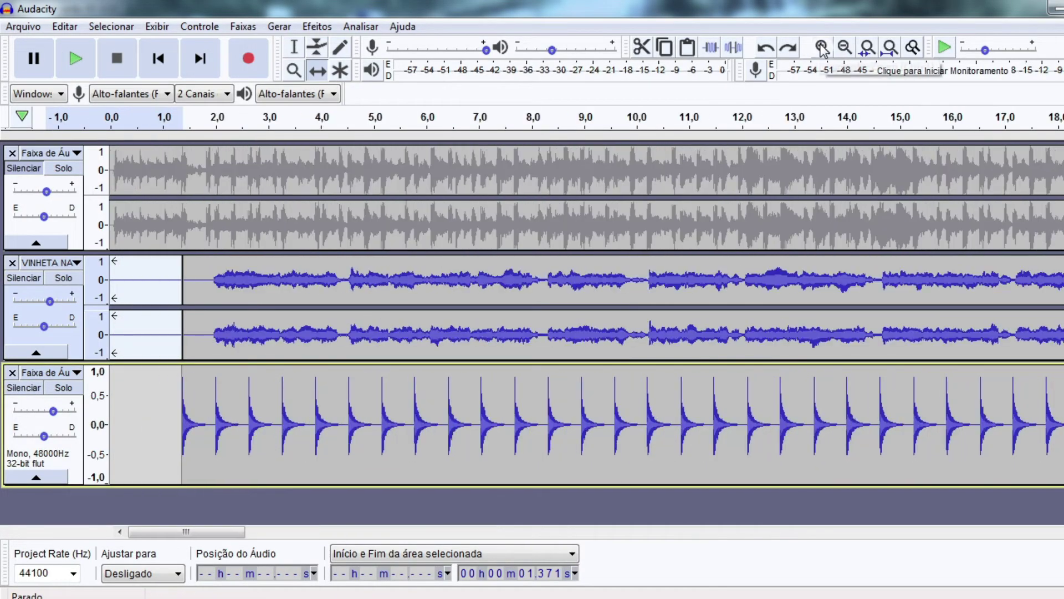
{"action": "key", "text": "space"}
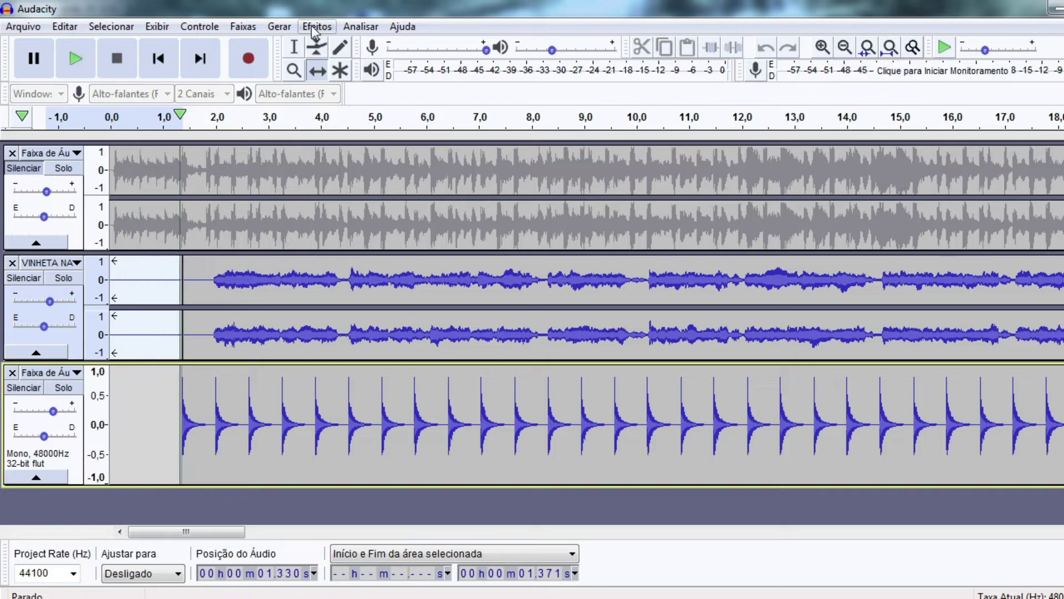
{"action": "left_click", "coordinate": [148, 270]}
{"action": "key", "text": "space"}
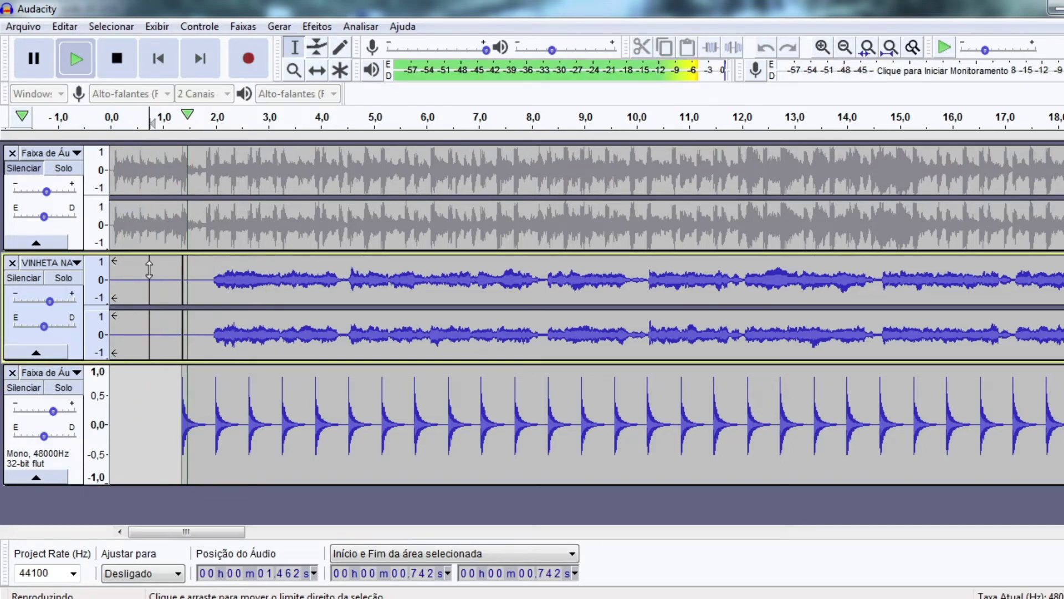
{"action": "key", "text": "space"}
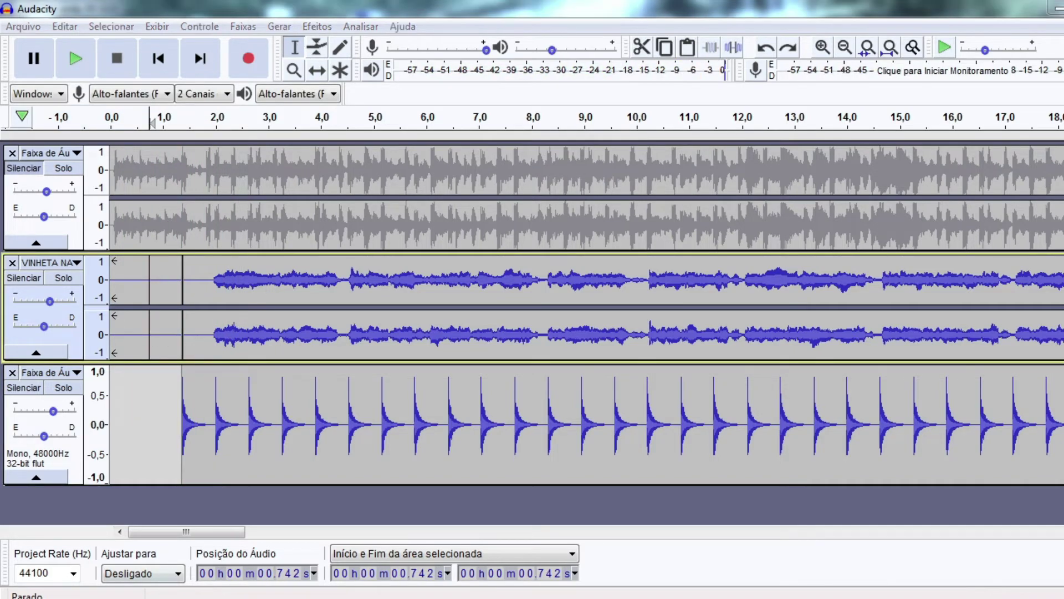
In the "onda do verão 95 GSD" project, import the exported WAV from the "ONDa do verão completa" folder and place it above the rhythm track.
{"action": "mouse_move", "coordinate": [199, 596]}
{"action": "left_click", "coordinate": [249, 561]}
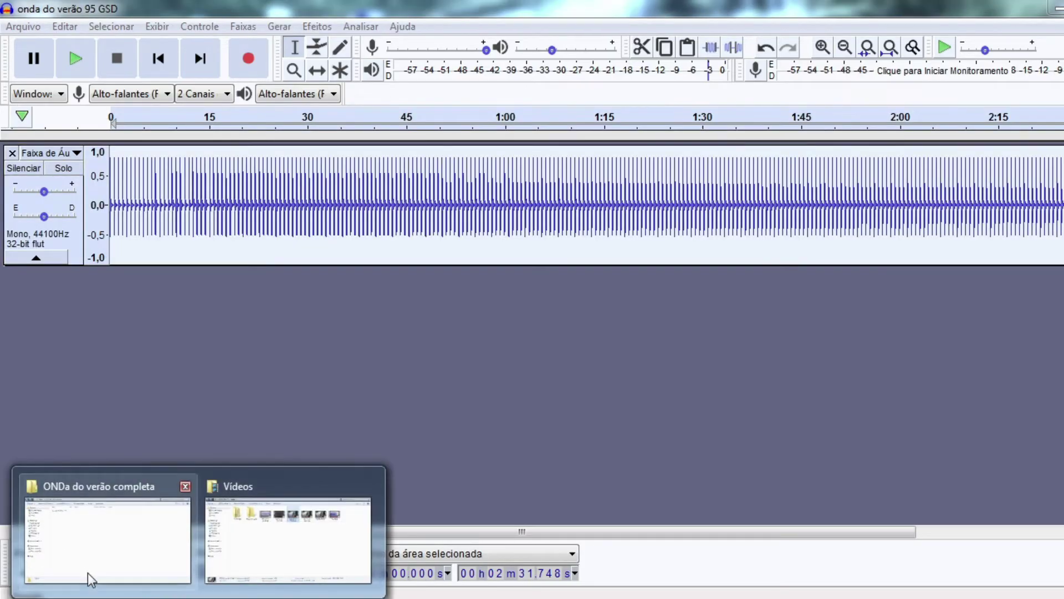
{"action": "left_click", "coordinate": [88, 574]}
{"action": "left_click_drag", "start_coordinate": [218, 105], "coordinate": [340, 338]}
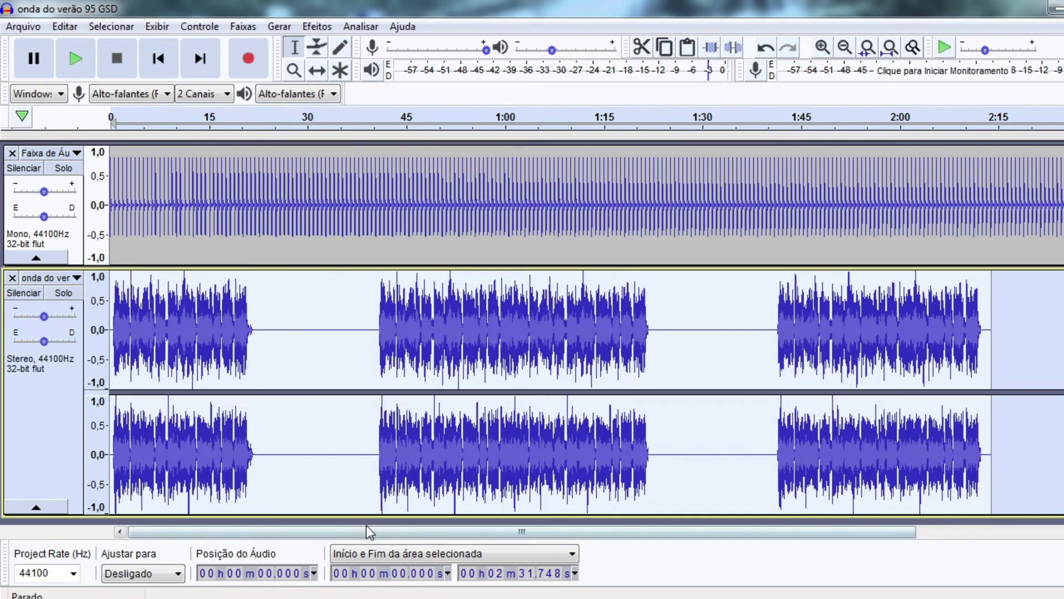
{"action": "left_click_drag", "start_coordinate": [369, 515], "coordinate": [368, 406]}
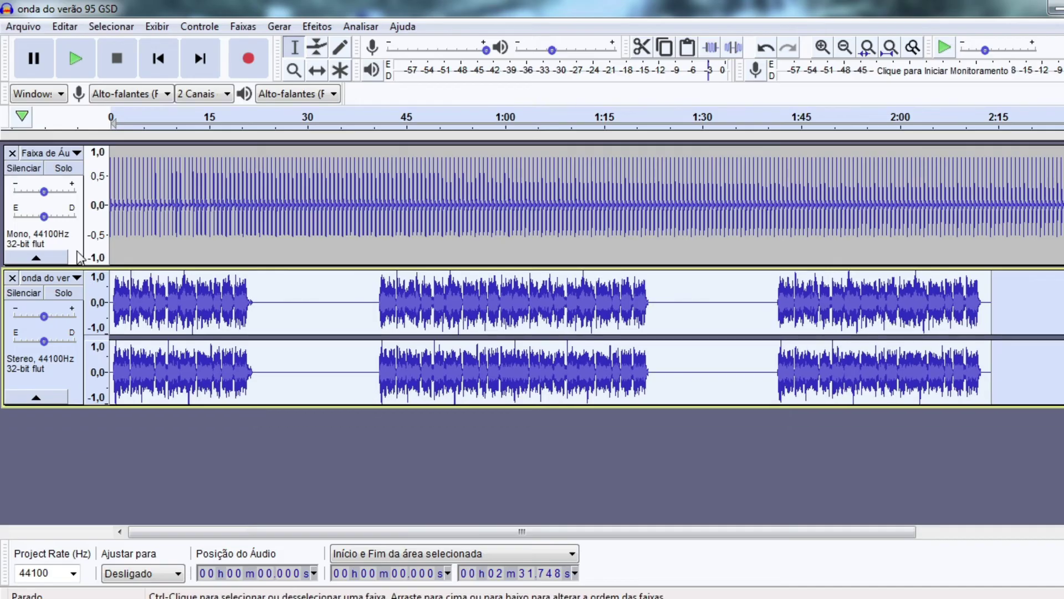
{"action": "left_click_drag", "start_coordinate": [80, 258], "coordinate": [95, 404]}
Play the opening of the imported WAV with the rhythm track and examine how the first beats align.
{"action": "key", "text": "space"}
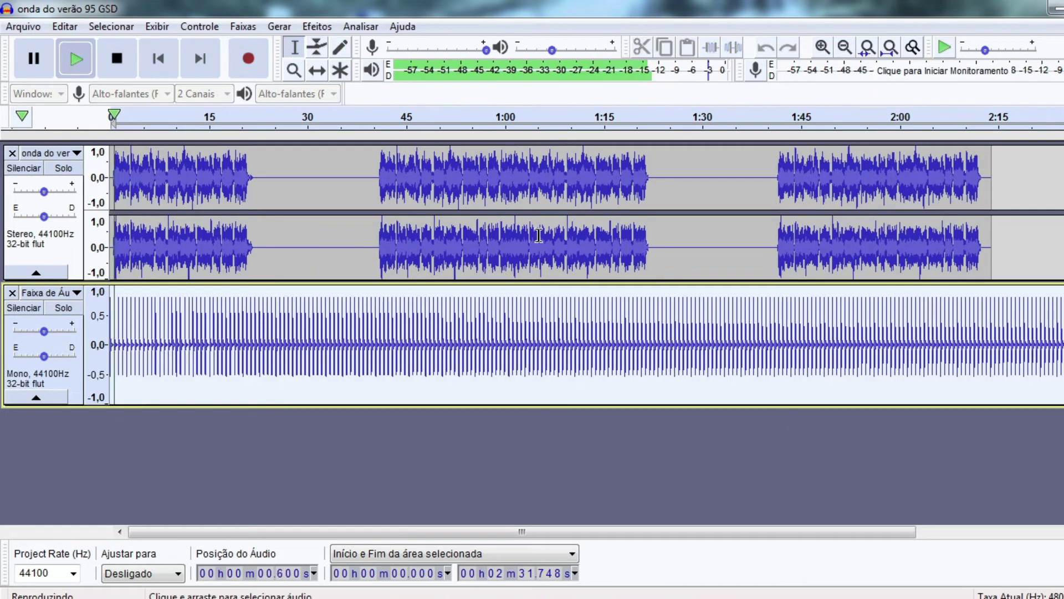
{"action": "left_click", "coordinate": [821, 47]}
{"action": "left_click", "coordinate": [822, 47]}
{"action": "left_click", "coordinate": [822, 48]}
{"action": "left_click", "coordinate": [822, 48]}
{"action": "key", "text": "space"}
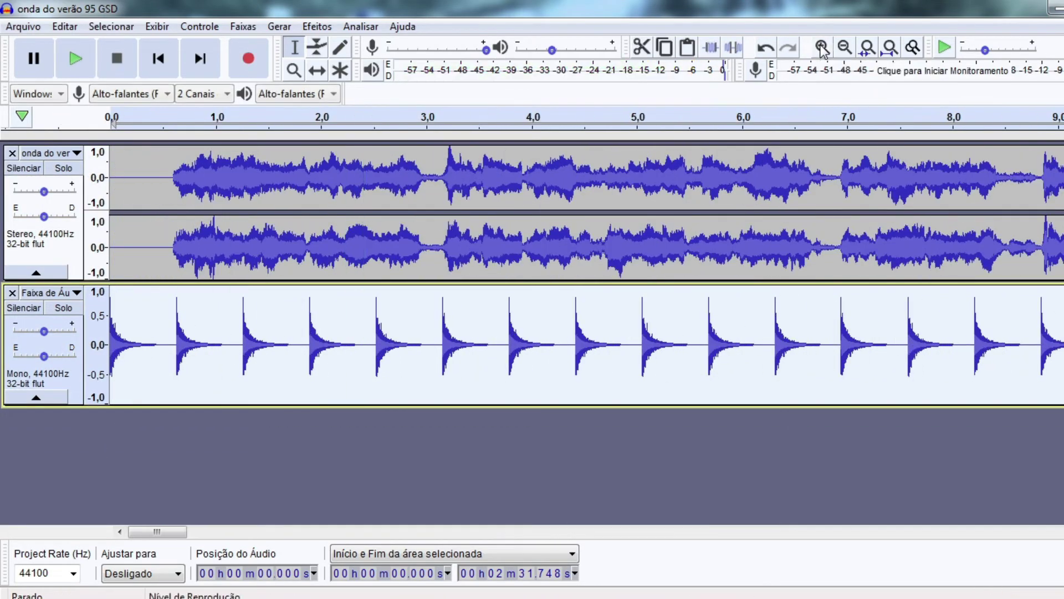
Raise the rhythm track's gain slightly and replay both tracks from the start.
{"action": "left_click_drag", "start_coordinate": [44, 330], "coordinate": [51, 331]}
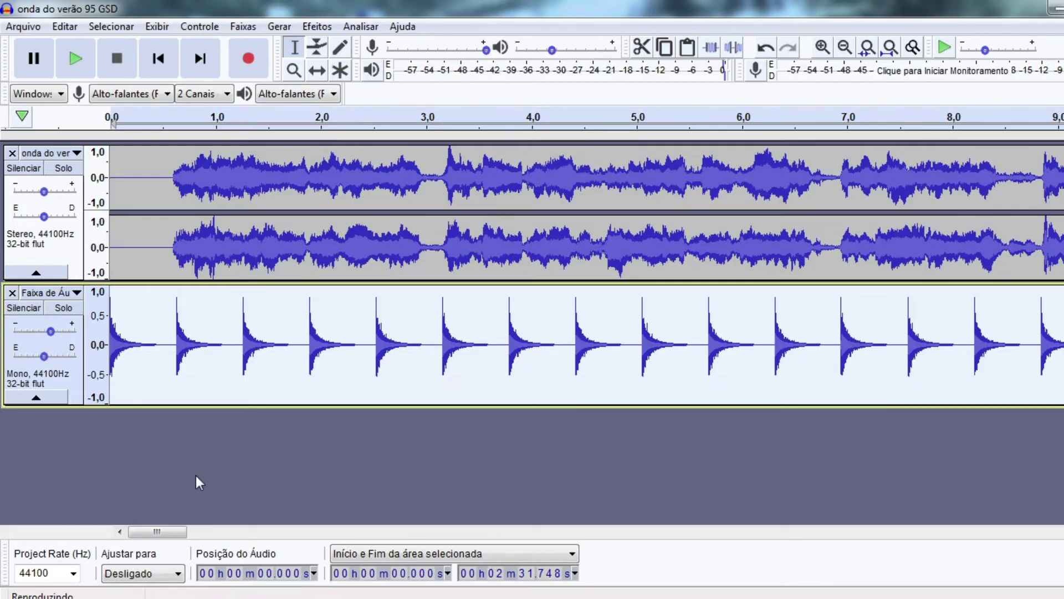
{"action": "key", "text": "space"}
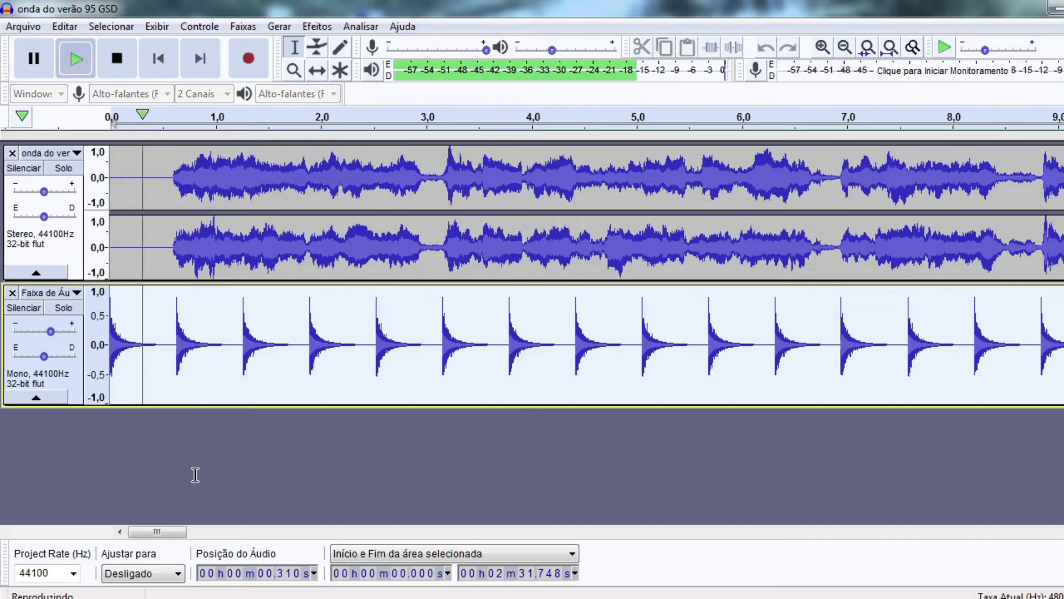
{"action": "key", "text": "space"}
{"action": "key", "text": "space"}
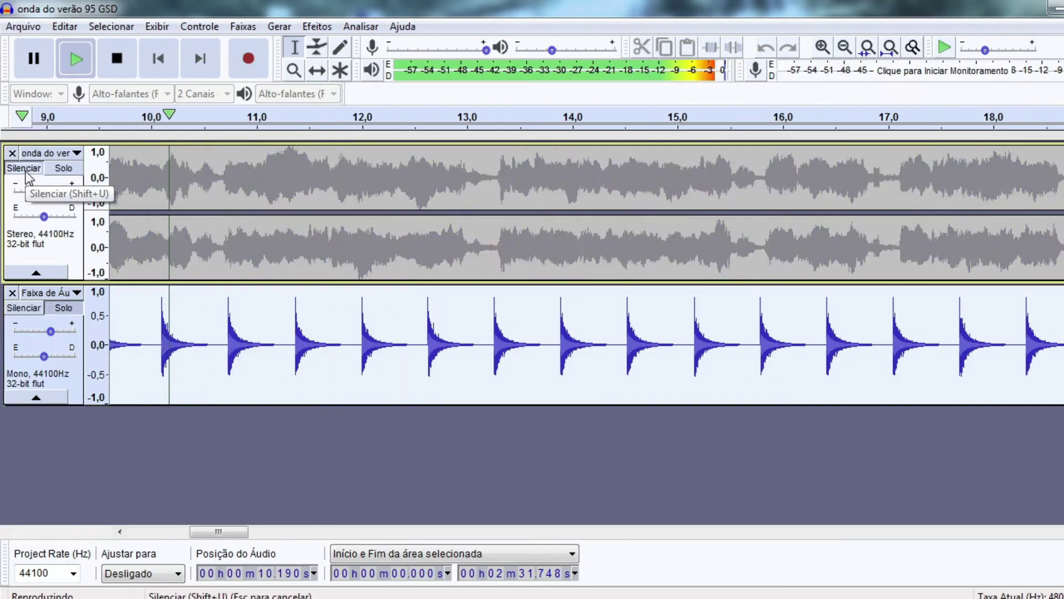
Alternately mute and unmute the imported "onda do verão" track during playback to check its timing against the rhythm track.
{"action": "left_click", "coordinate": [26, 173]}
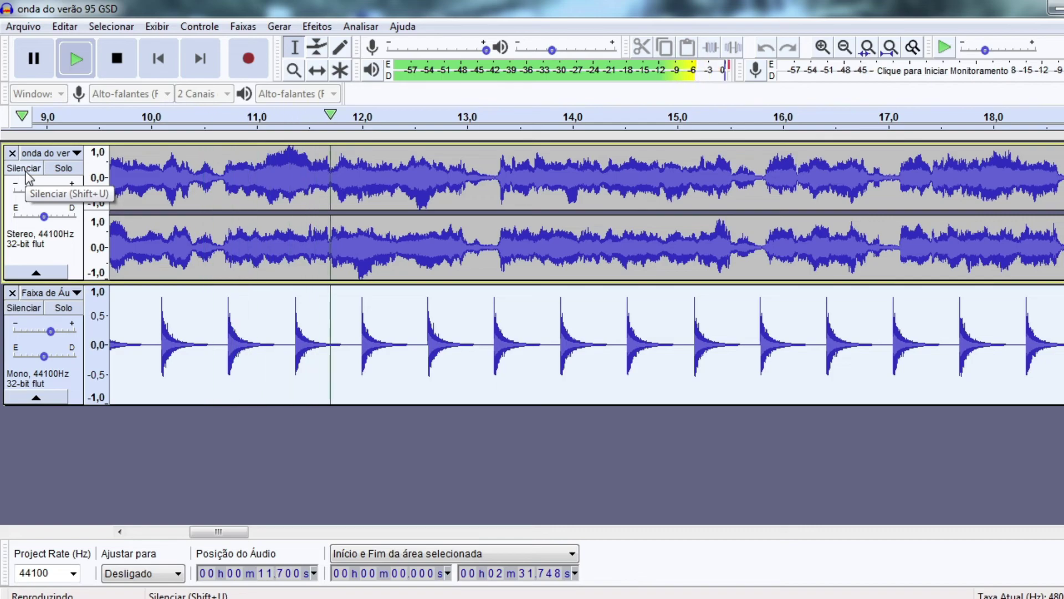
{"action": "left_click", "coordinate": [26, 173]}
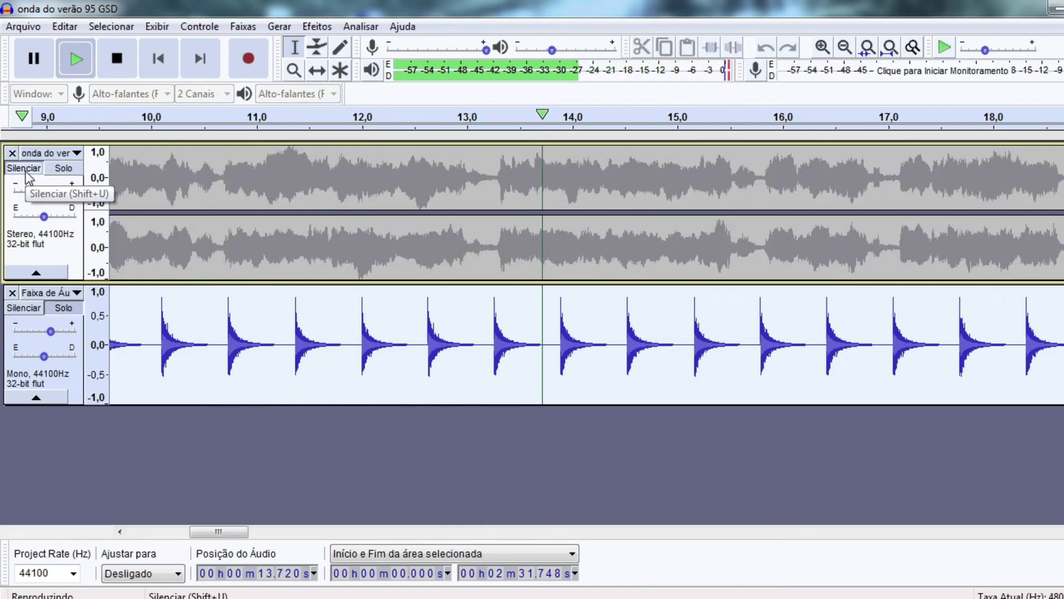
{"action": "left_click", "coordinate": [26, 173]}
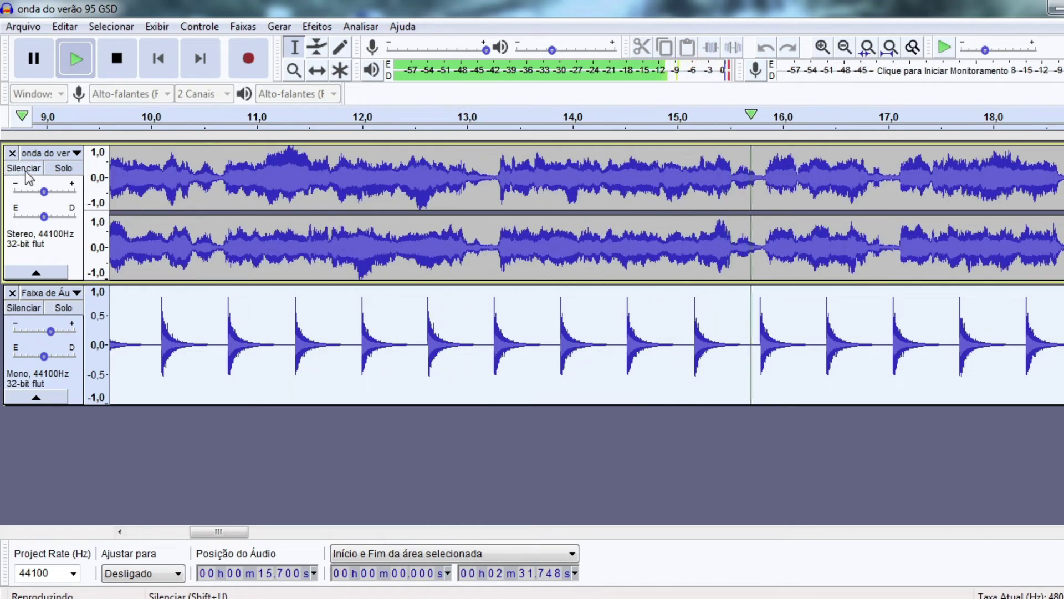
{"action": "left_click", "coordinate": [26, 173]}
{"action": "left_click", "coordinate": [26, 173]}
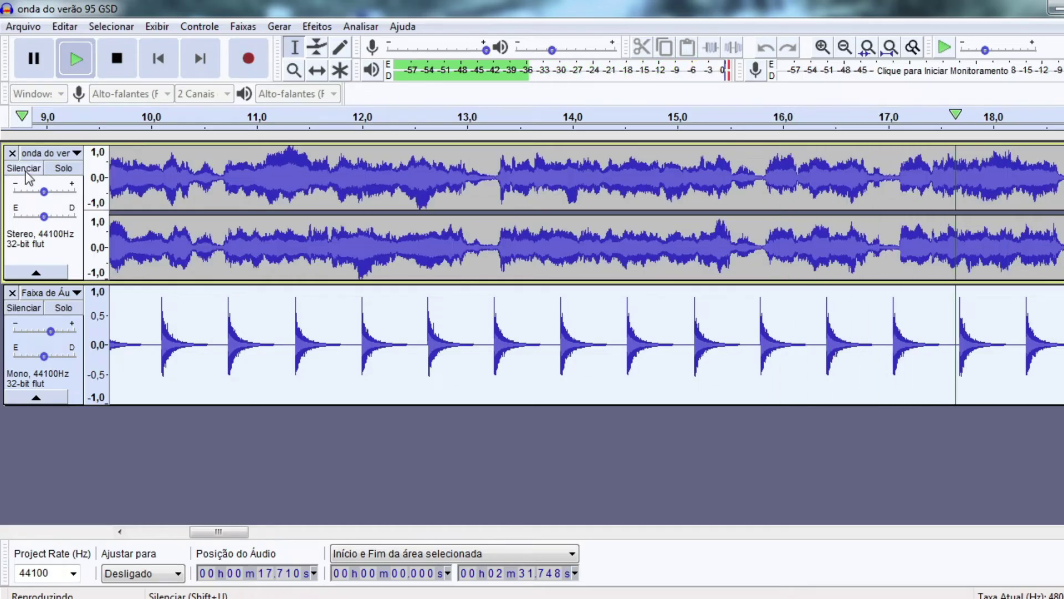
{"action": "left_click", "coordinate": [26, 173]}
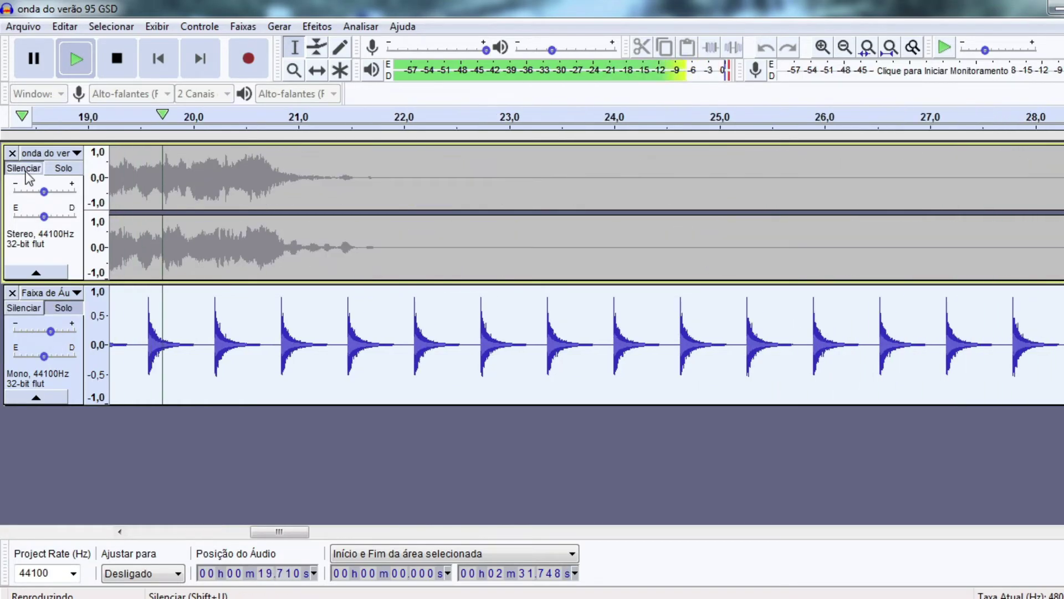
{"action": "left_click", "coordinate": [26, 173]}
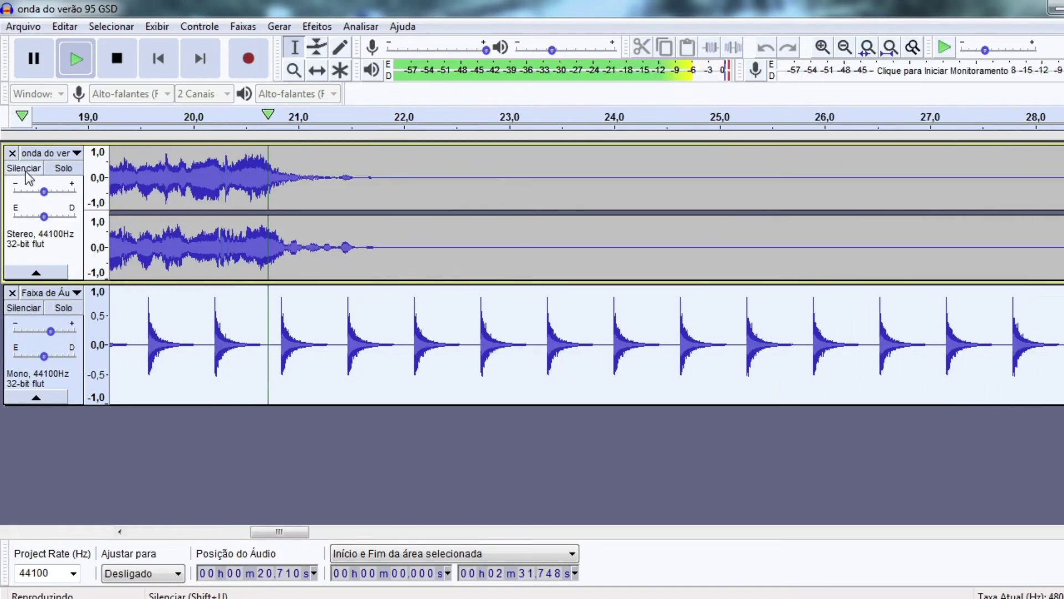
{"action": "key", "text": "space"}
Select the whole imported "onda do verão" track and play it with the rhythm track from the start.
{"action": "left_click", "coordinate": [845, 50]}
{"action": "left_click", "coordinate": [845, 50]}
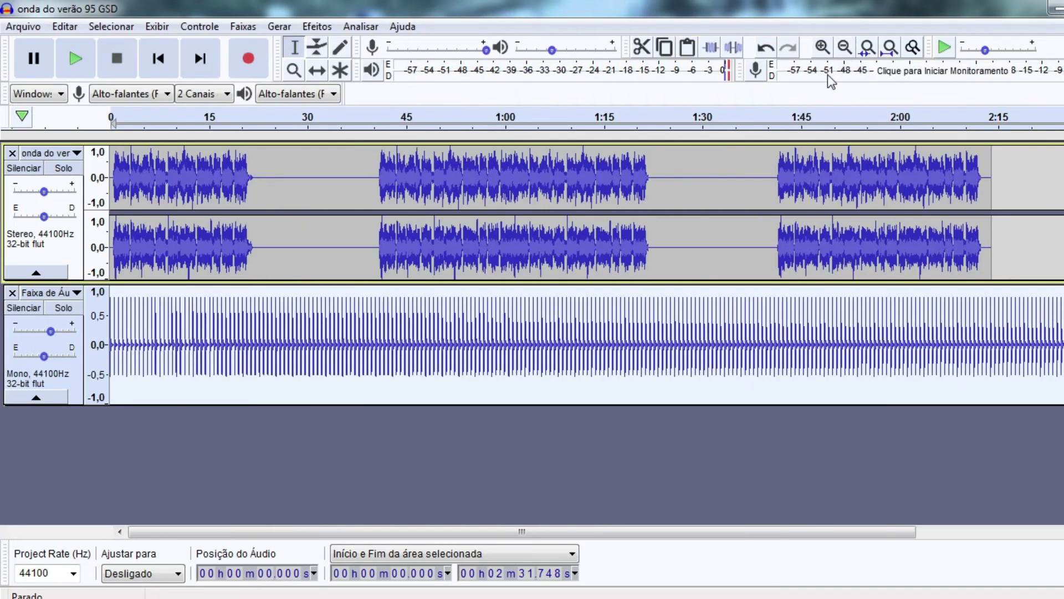
{"action": "double_click", "coordinate": [1027, 245]}
{"action": "key", "text": "space"}
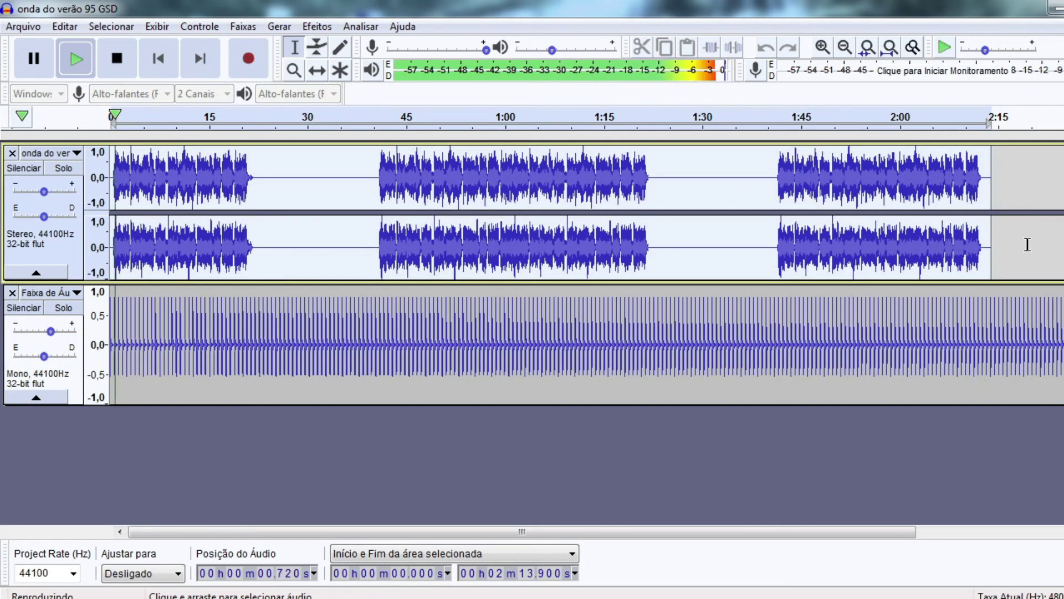
{"action": "key", "text": "space"}
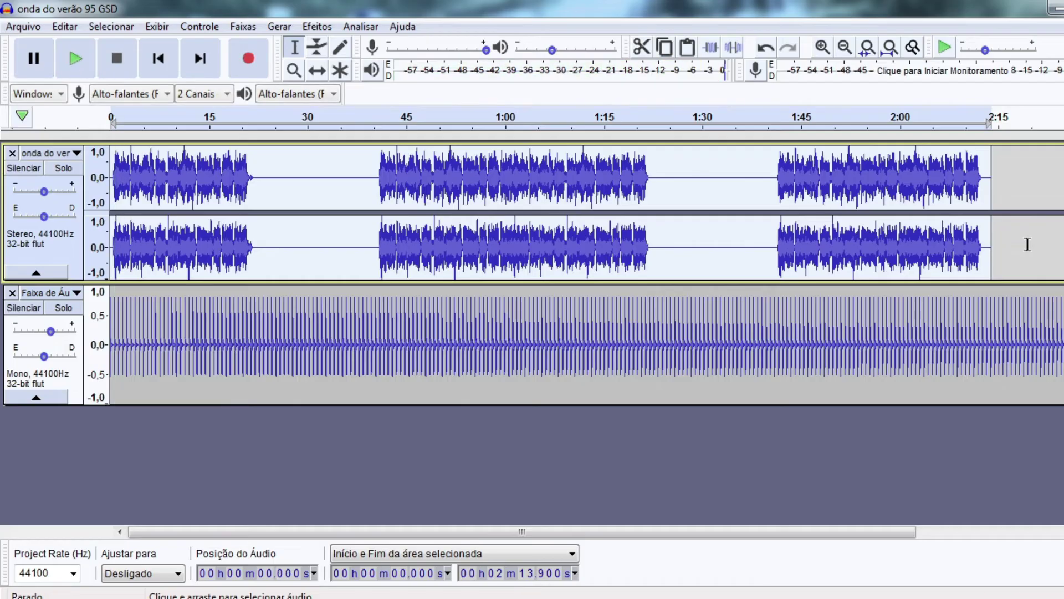
Return to the project containing the VINHETA track and play it with the rhythm track from 0.742 s.
{"action": "left_click", "coordinate": [134, 563]}
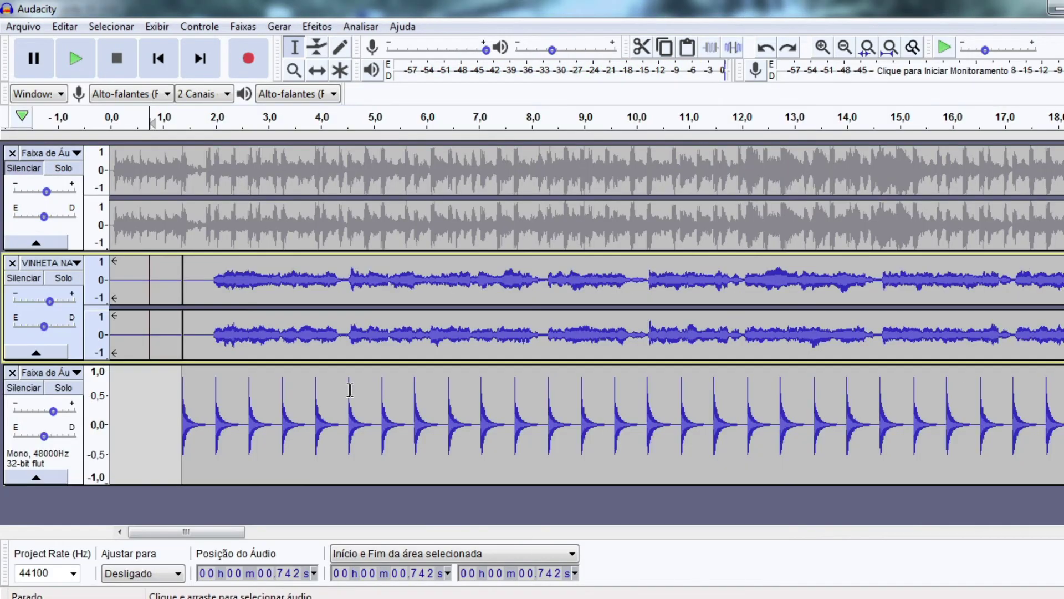
{"action": "key", "text": "space"}
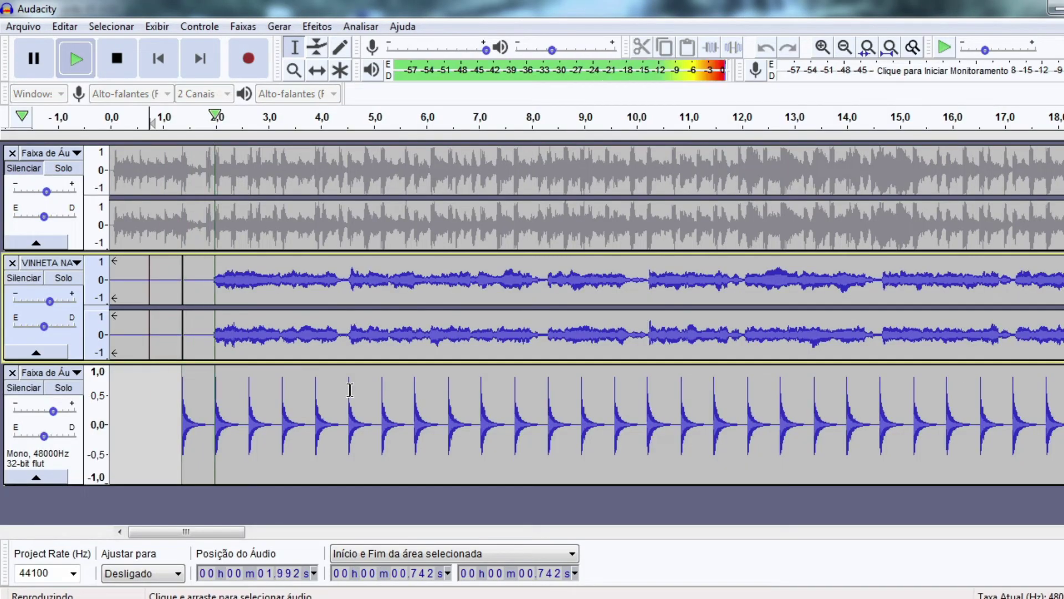
{"action": "key", "text": "space"}
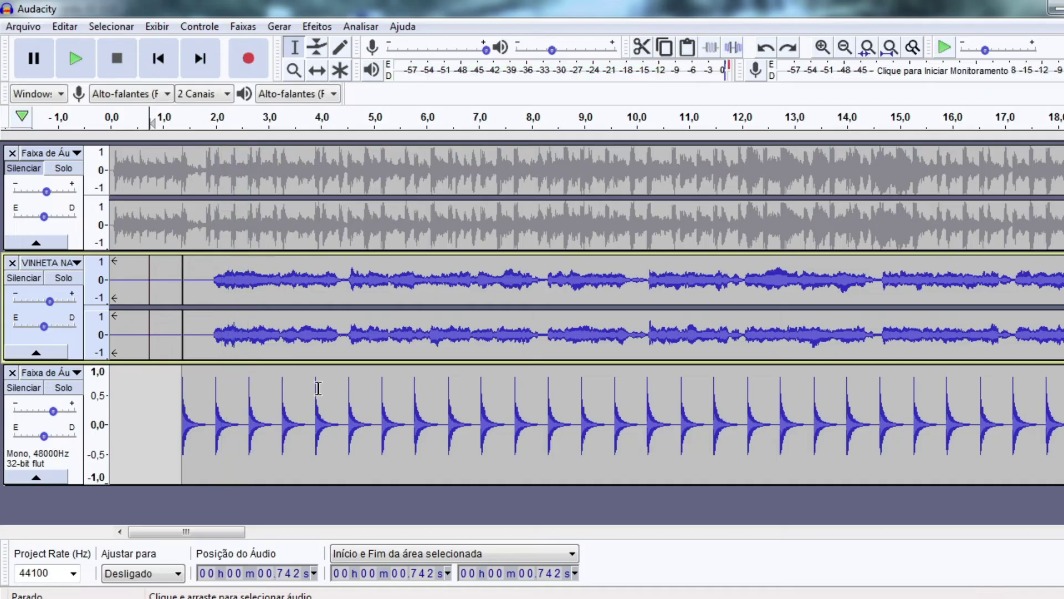
Unmute the stereo track above VINHETA and play all three tracks together from 0.742 s.
{"action": "left_click", "coordinate": [19, 168]}
{"action": "key", "text": "space"}
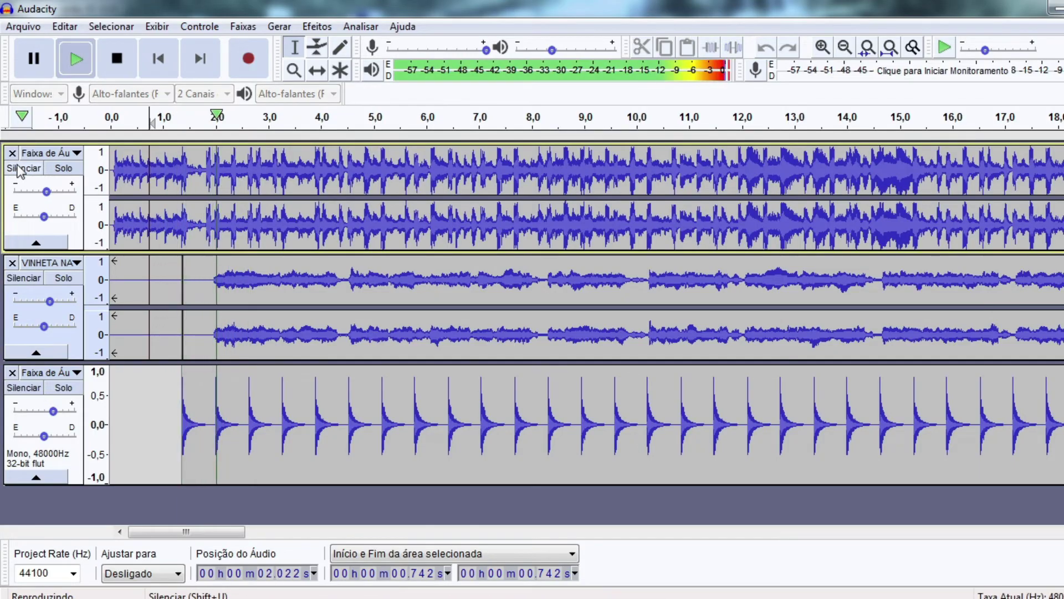
{"action": "key", "text": "space"}
{"action": "key", "text": "space"}
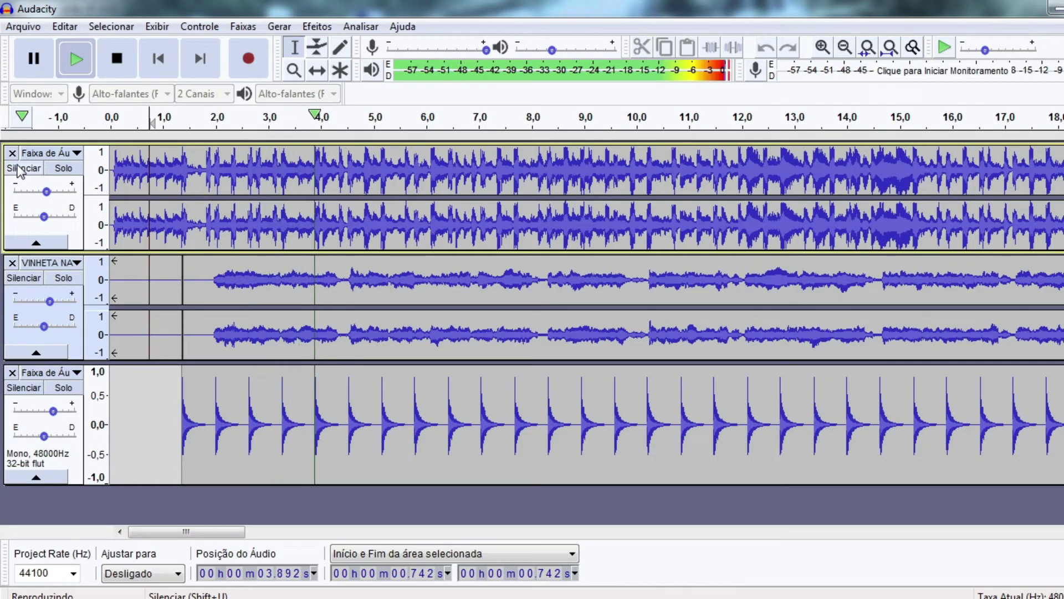
{"action": "key", "text": "space"}
Compare the tracks in playback by muting and unmuting the uppermost stereo track and VINHETA in turn, leaving both unmuted.
{"action": "left_click", "coordinate": [20, 168]}
{"action": "key", "text": "space"}
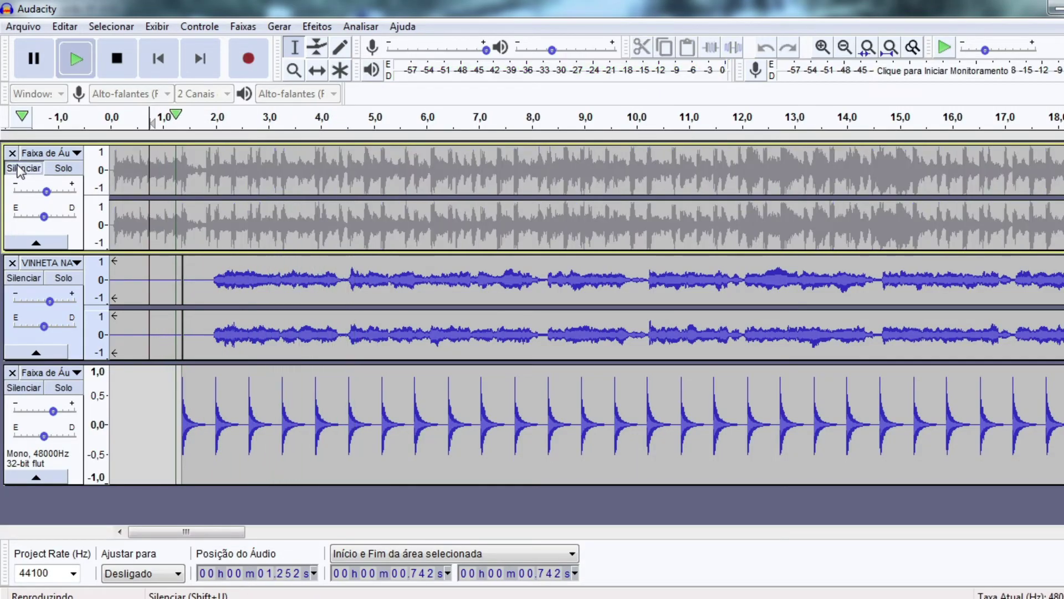
{"action": "left_click", "coordinate": [20, 168]}
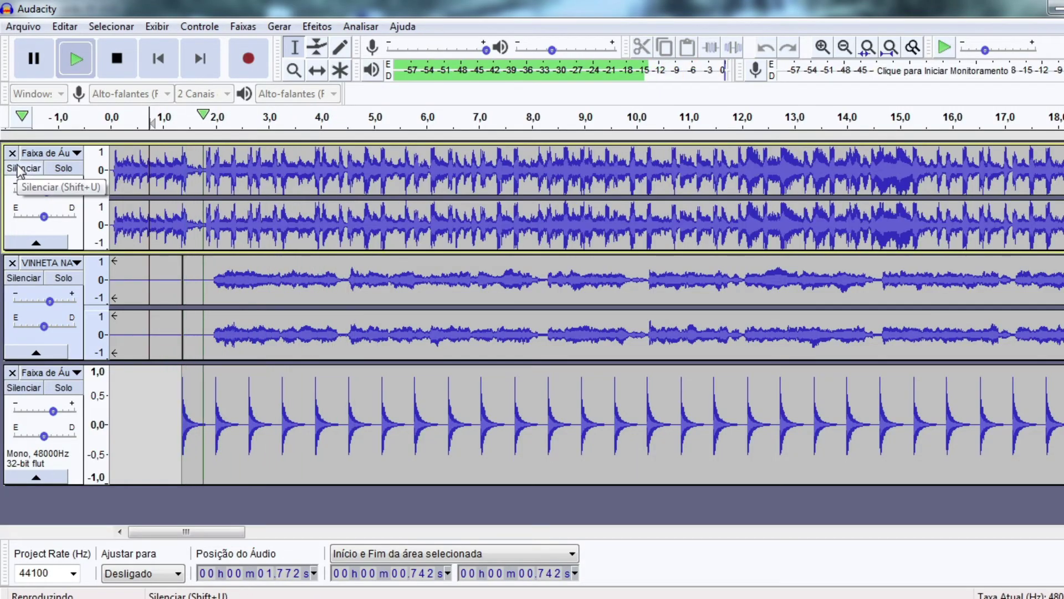
{"action": "left_click", "coordinate": [17, 279]}
{"action": "key", "text": "space"}
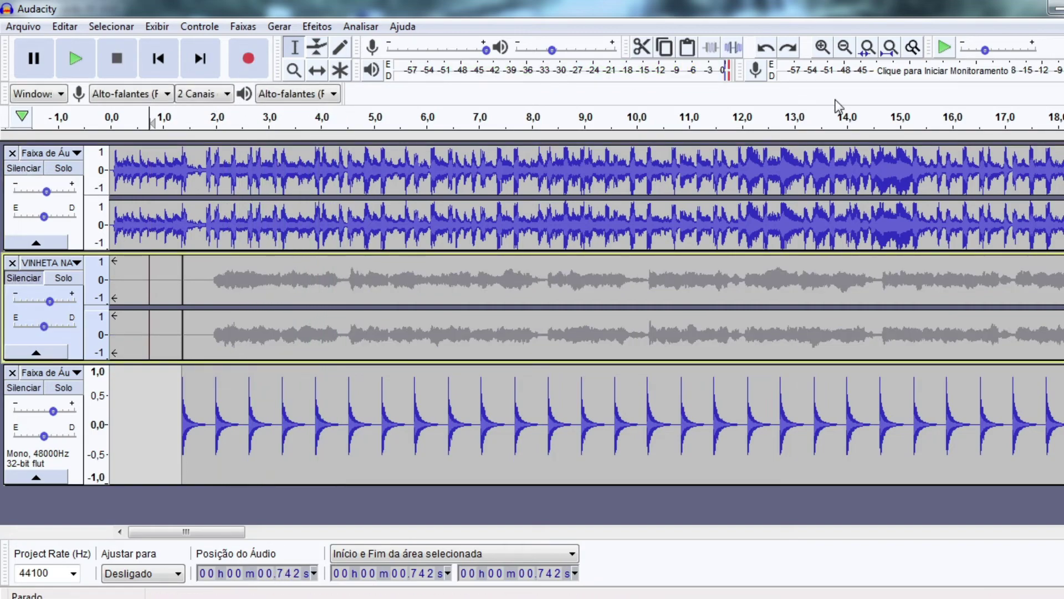
{"action": "left_click", "coordinate": [23, 278]}
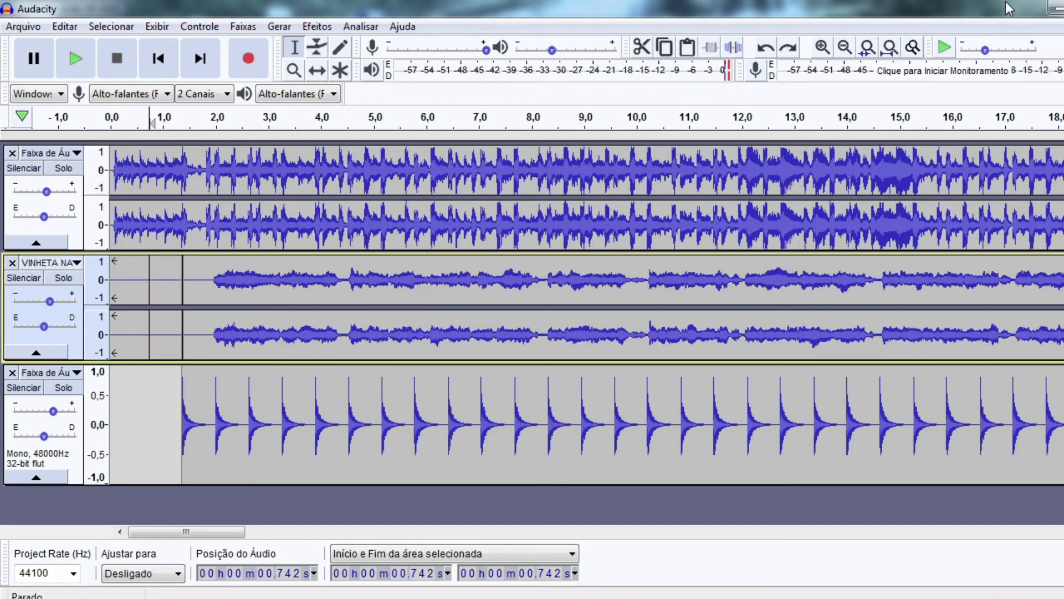
Return to the "onda do verão 95 GSD" project, select all its audio and play both tracks from the start.
{"action": "left_click", "coordinate": [1057, 9]}
{"action": "left_click", "coordinate": [1028, 221]}
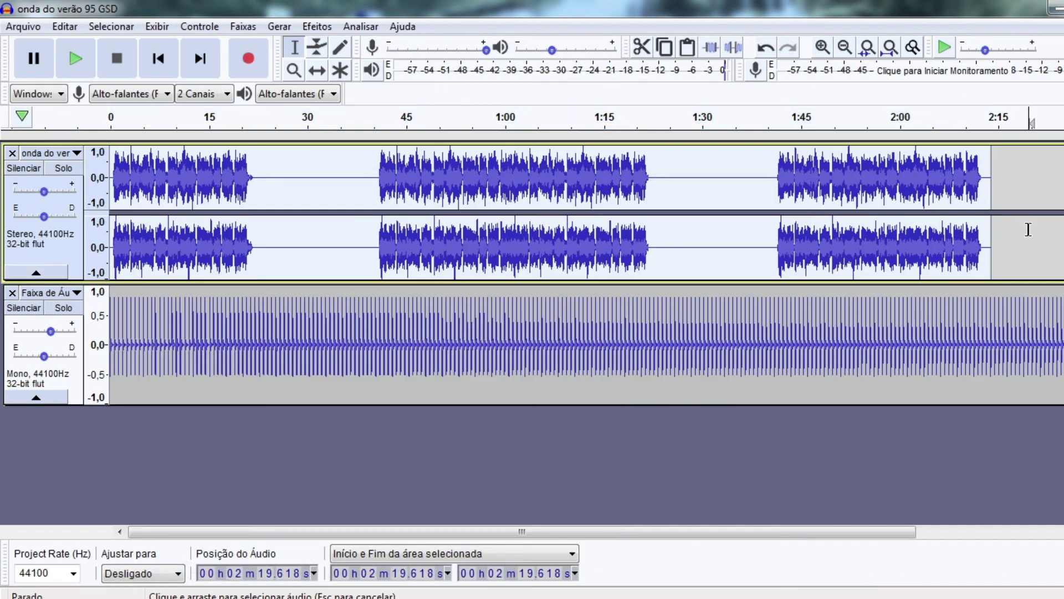
{"action": "key", "text": "ctrl+a"}
{"action": "key", "text": "space"}
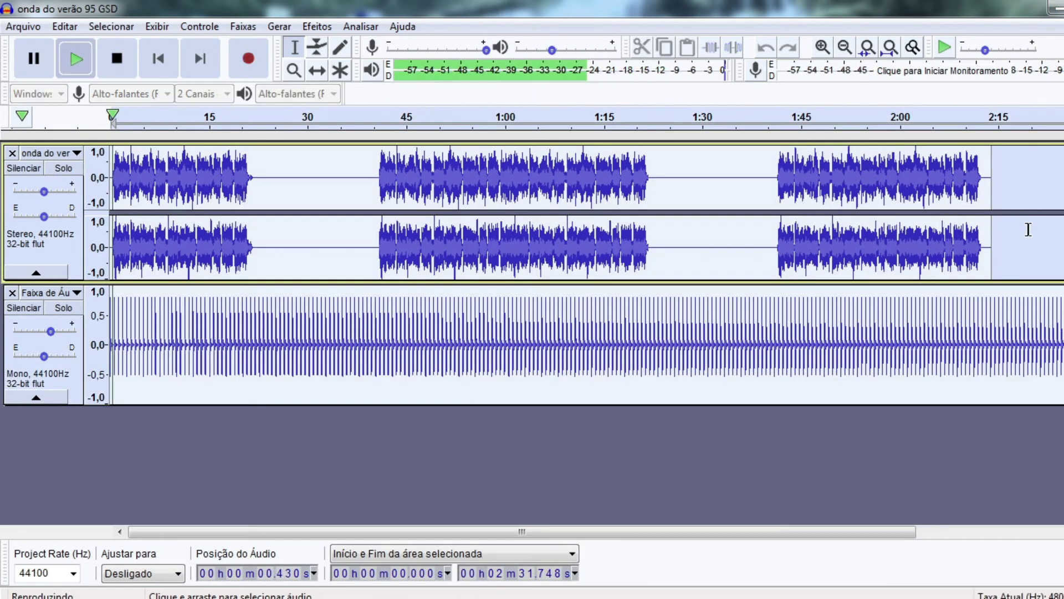
{"action": "key", "text": "space"}
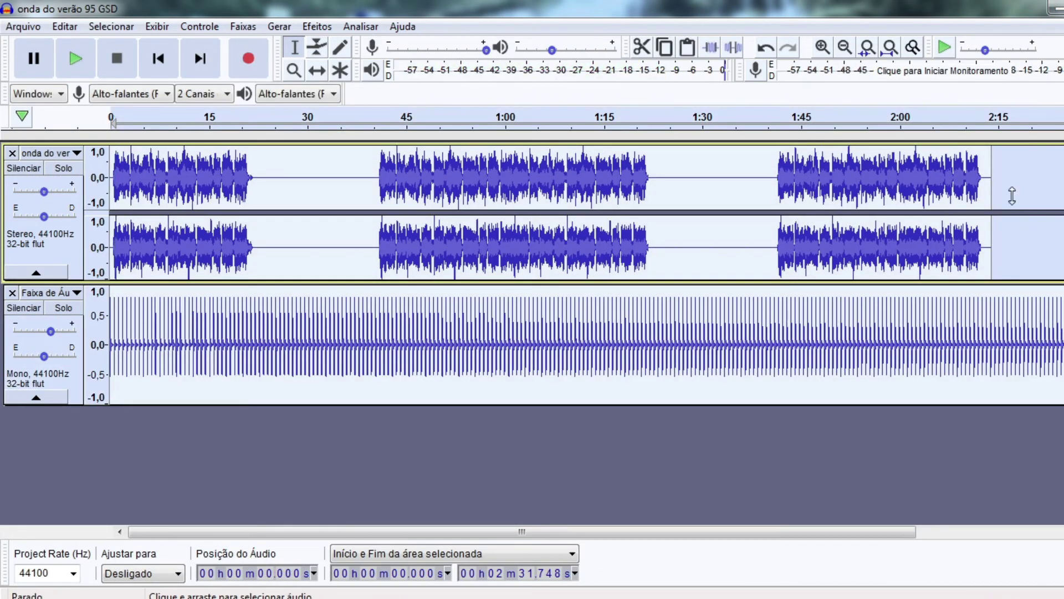
Change the tempo of both tracks from 95 to 90 bpm without altering the pitch and play the start of the result.
{"action": "left_click", "coordinate": [317, 26]}
{"action": "left_click", "coordinate": [394, 88]}
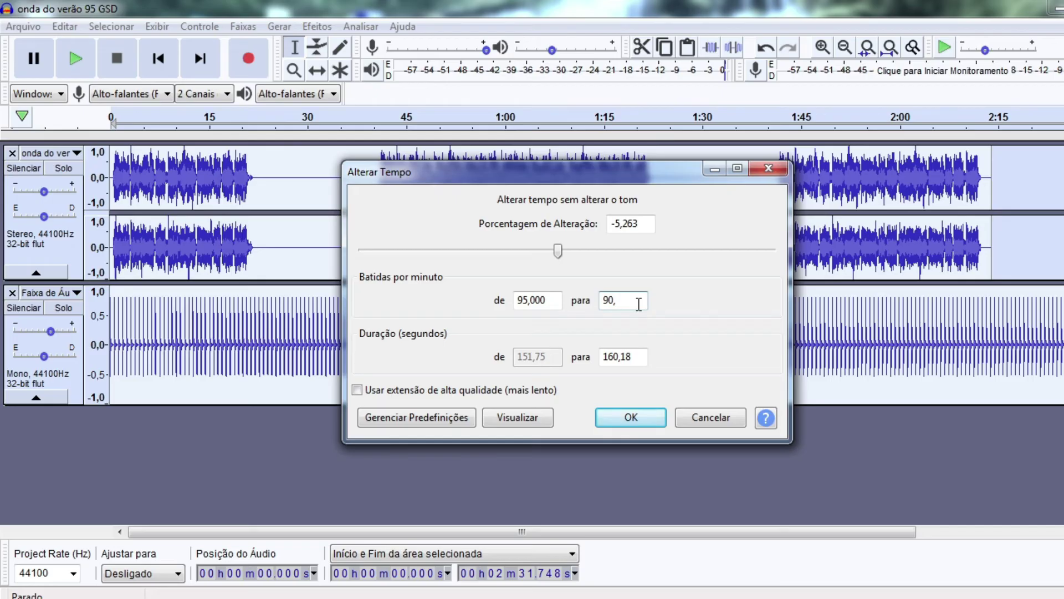
{"action": "left_click", "coordinate": [639, 418]}
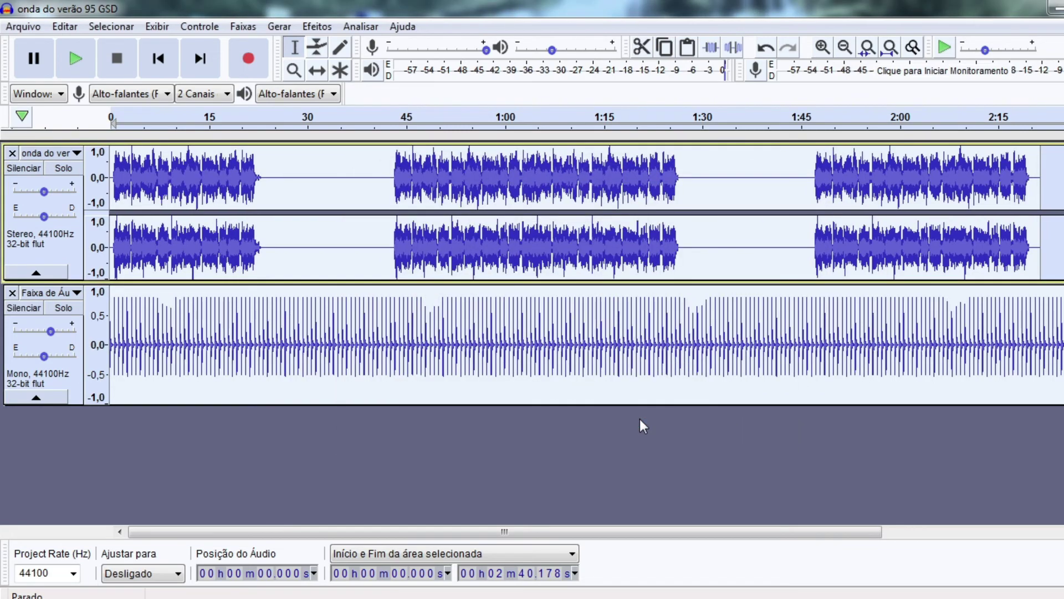
{"action": "key", "text": "space"}
{"action": "key", "text": "space"}
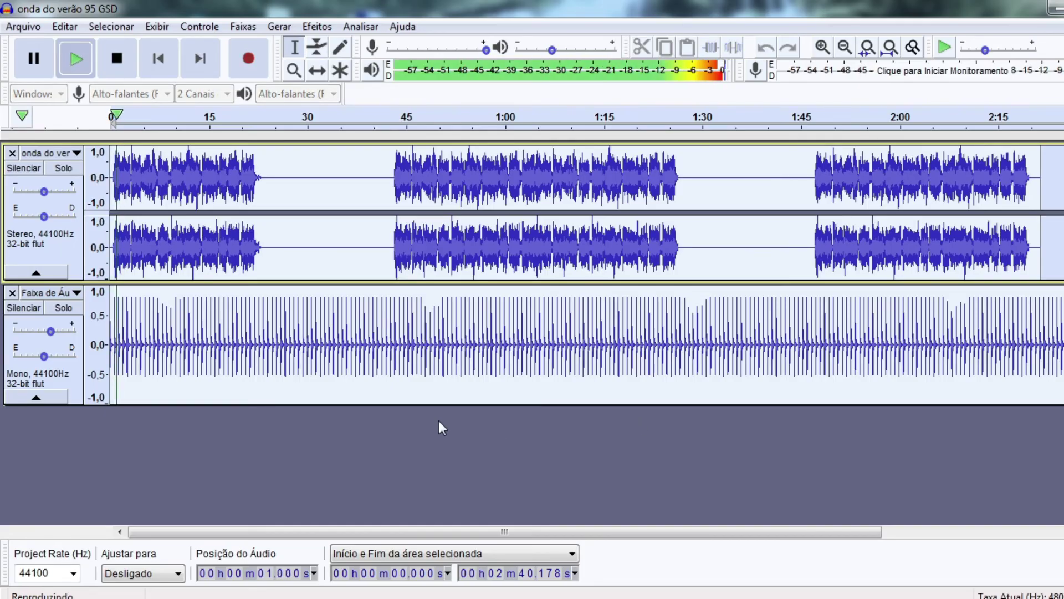
{"action": "key", "text": "space"}
Undo and redo the 90 bpm tempo change to compare the track lengths before and after.
{"action": "left_click", "coordinate": [766, 47]}
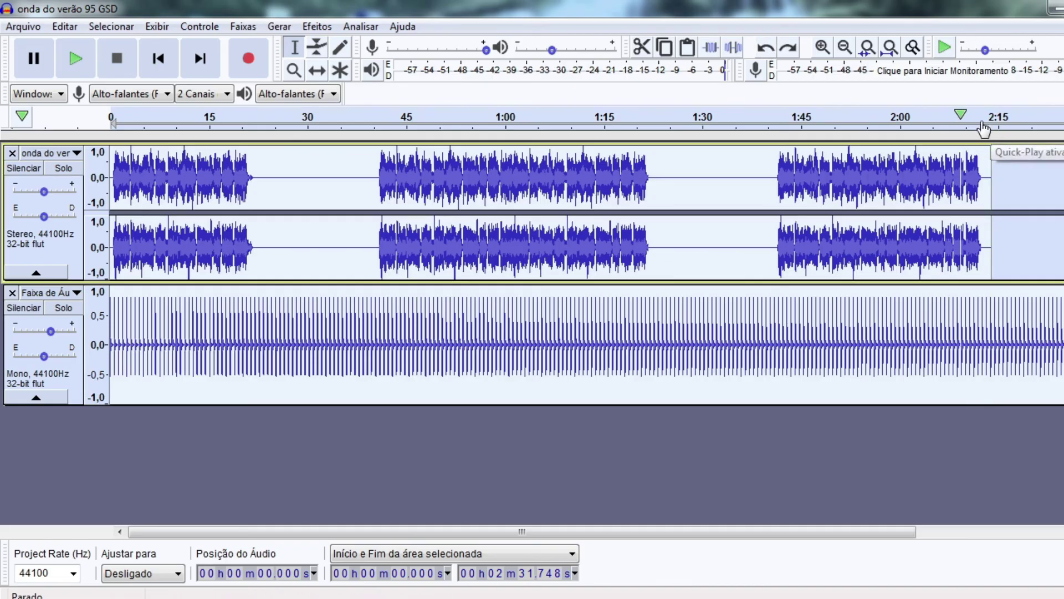
{"action": "left_click", "coordinate": [789, 49]}
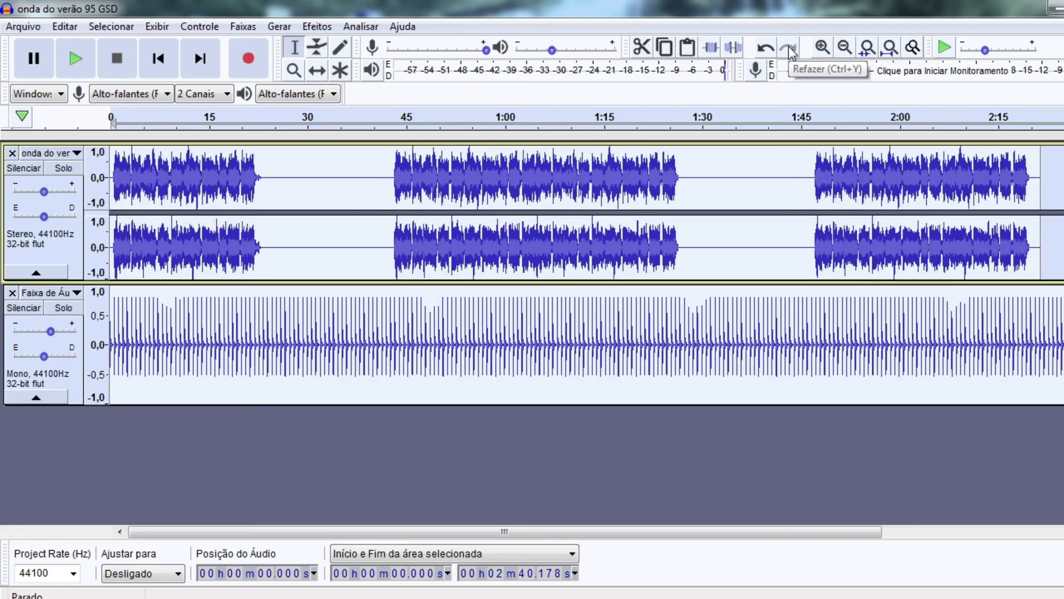
{"action": "left_click", "coordinate": [1043, 138]}
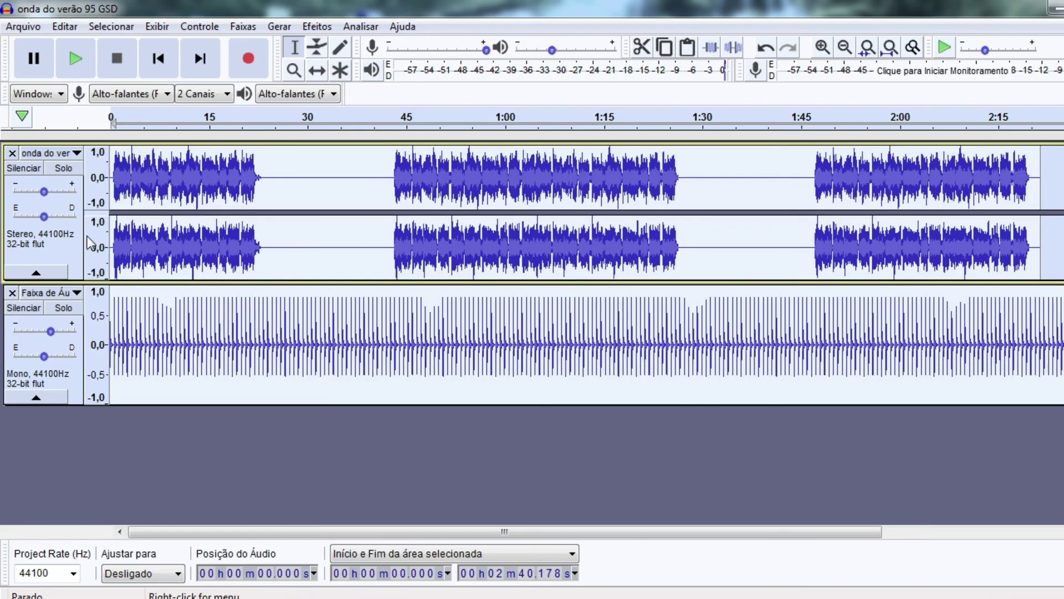
Mute the rhythm track and export the audio as the 16-bit WAV "onda do verão 90 GSD" with empty metadata.
{"action": "left_click", "coordinate": [25, 308]}
{"action": "left_click", "coordinate": [23, 26]}
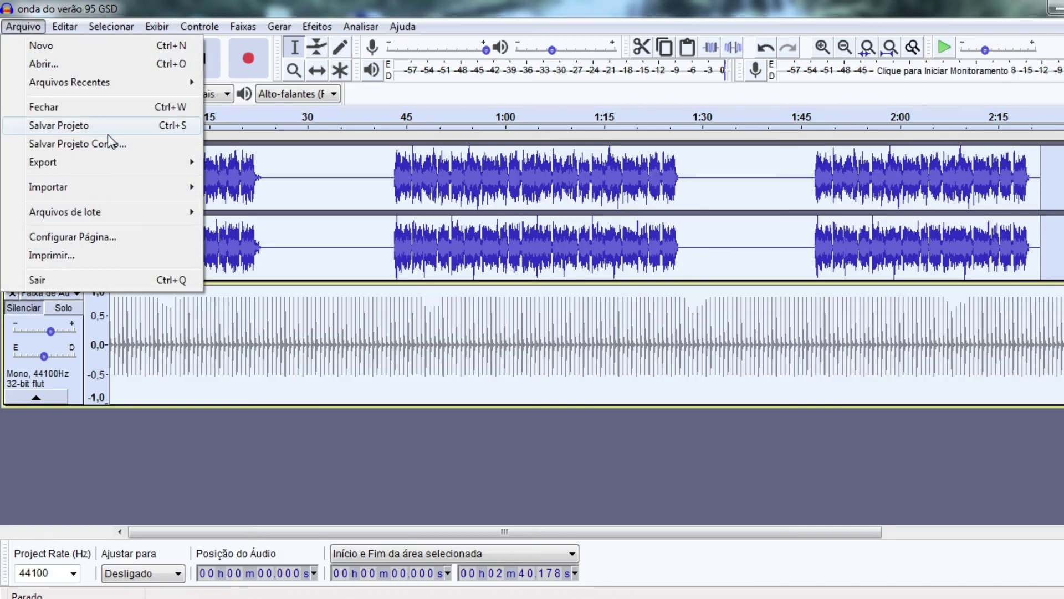
{"action": "mouse_move", "coordinate": [164, 161]}
{"action": "left_click", "coordinate": [269, 180]}
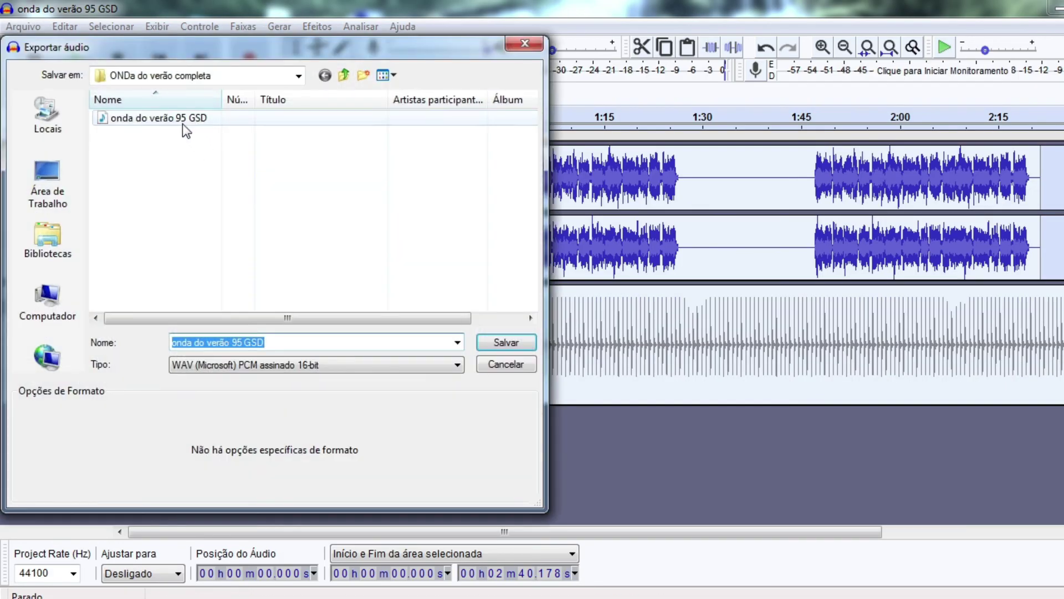
{"action": "left_click", "coordinate": [182, 124]}
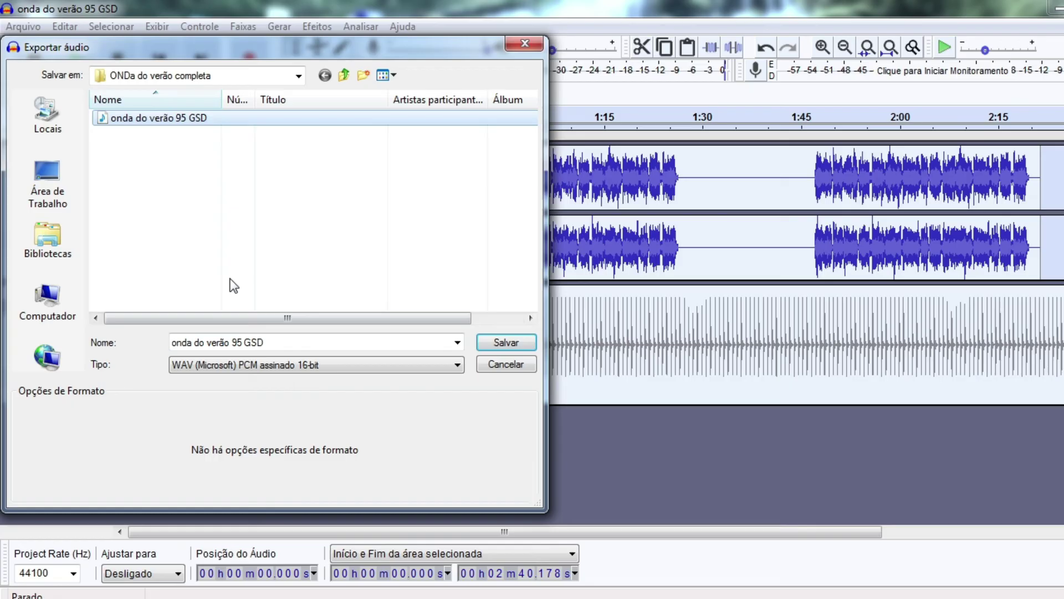
{"action": "double_click", "coordinate": [238, 342]}
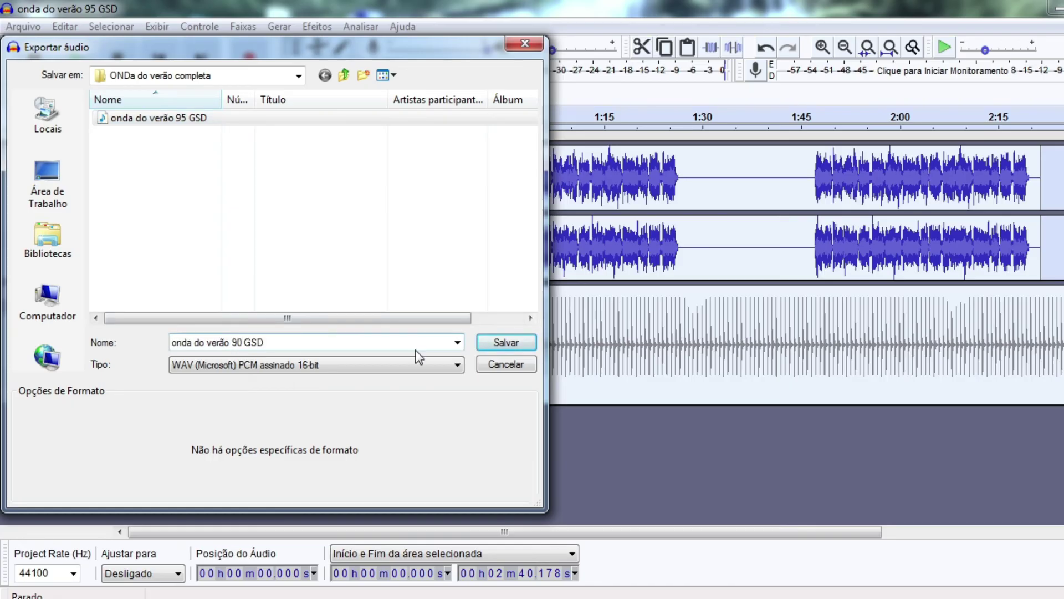
{"action": "type", "text": "90"}
{"action": "left_click", "coordinate": [492, 342]}
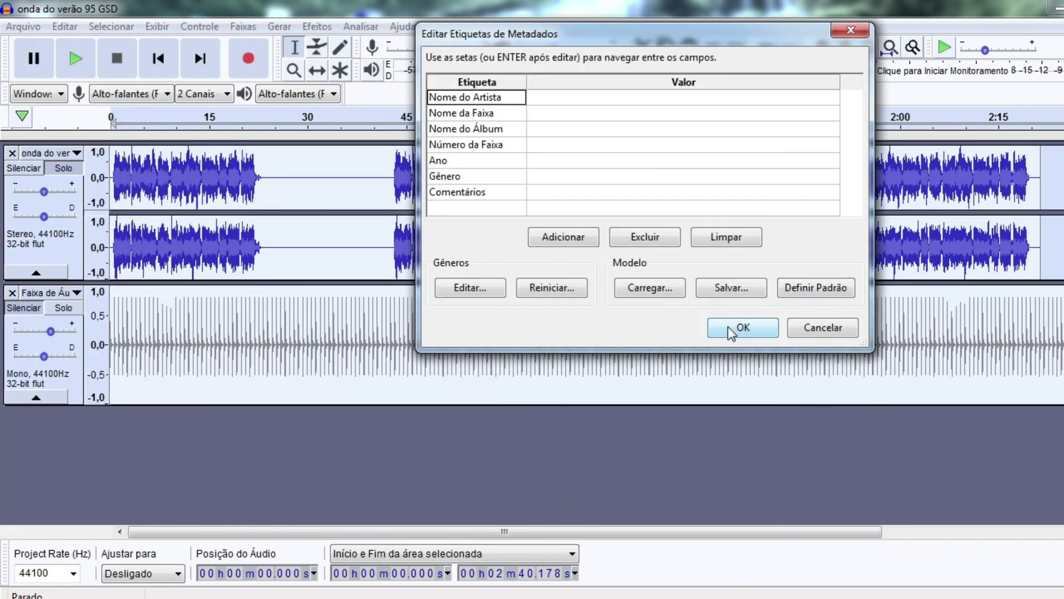
{"action": "left_click", "coordinate": [727, 327]}
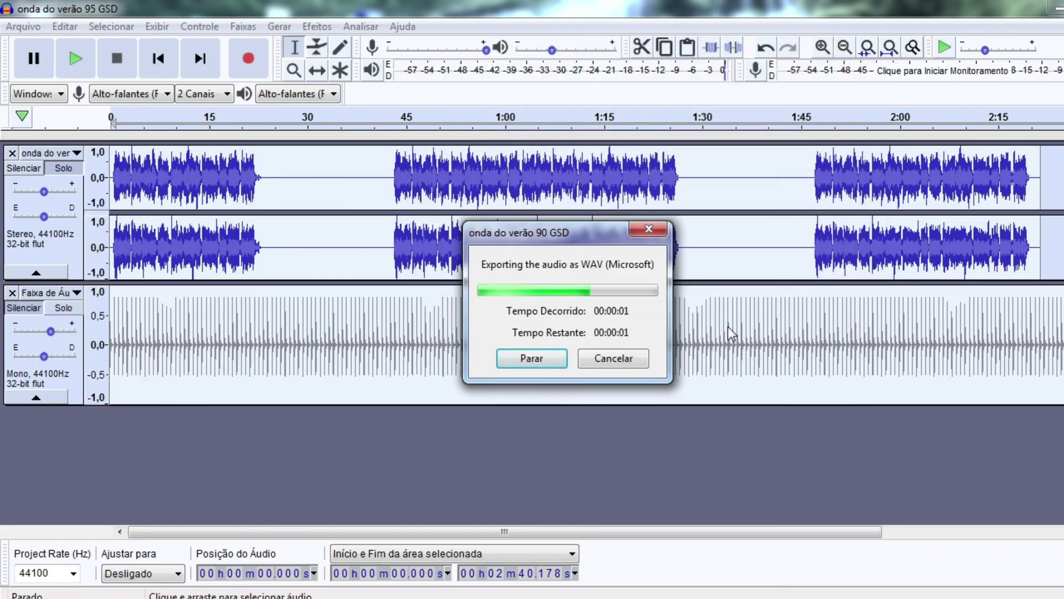
Undo the rhythm track's mute and the 90 bpm change, and change both tracks' tempo from 95 to 93 bpm.
{"action": "left_click", "coordinate": [766, 53]}
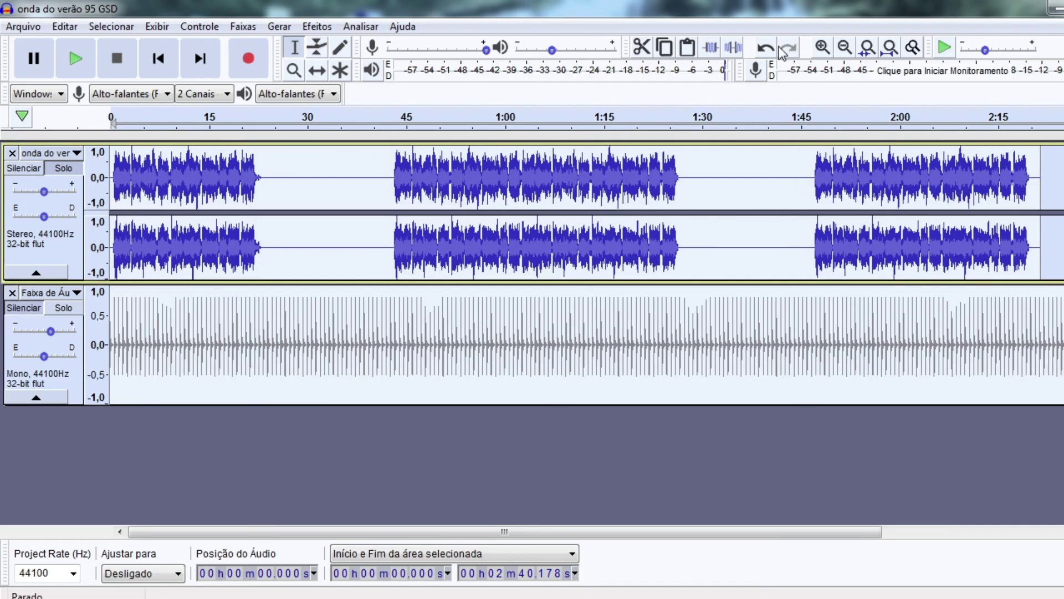
{"action": "left_click", "coordinate": [766, 49]}
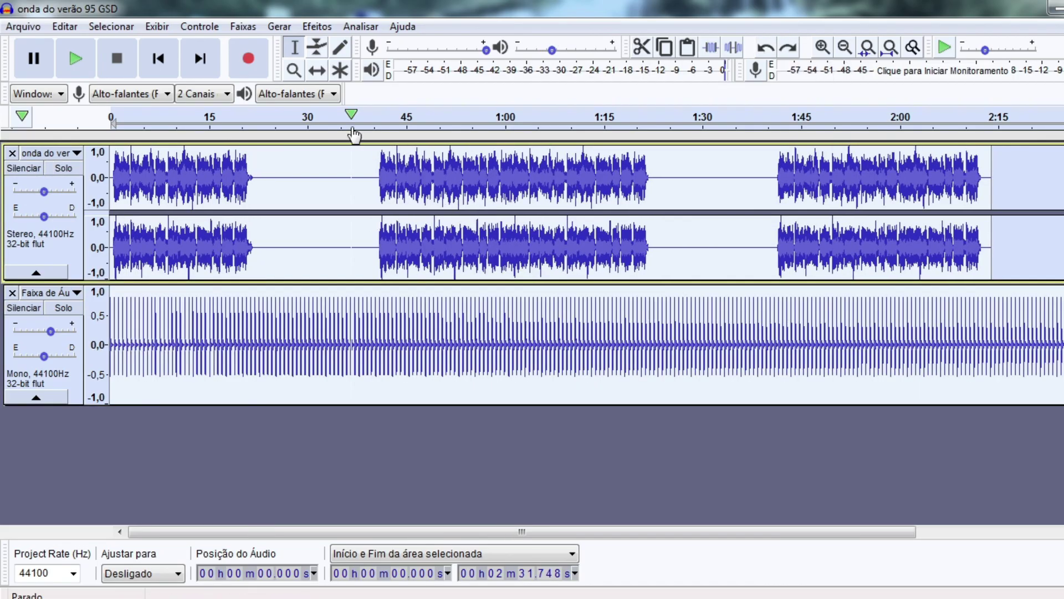
{"action": "left_click", "coordinate": [312, 27]}
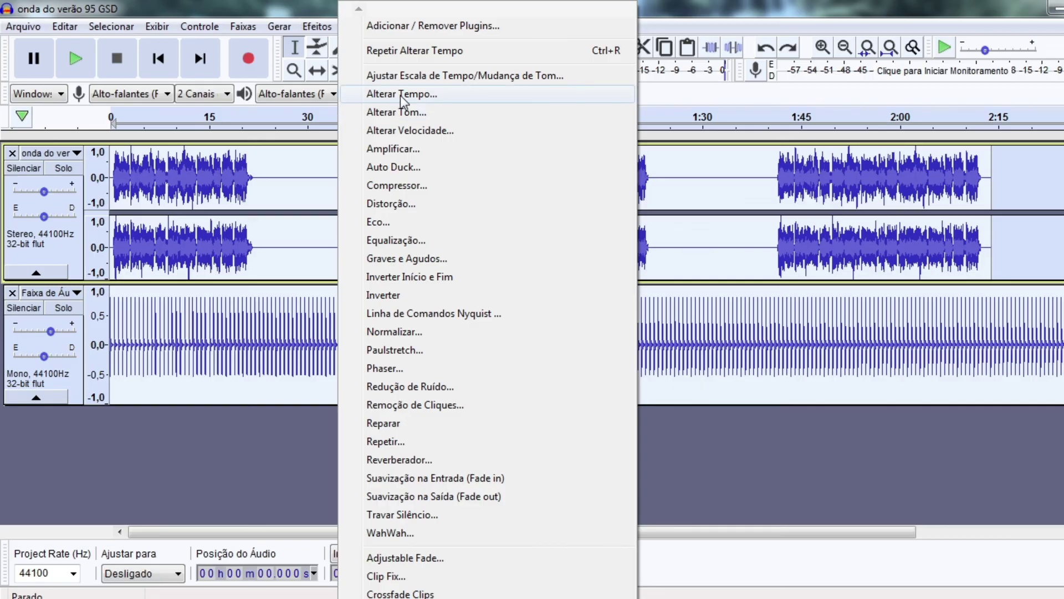
{"action": "left_click", "coordinate": [400, 94]}
{"action": "left_click", "coordinate": [642, 305]}
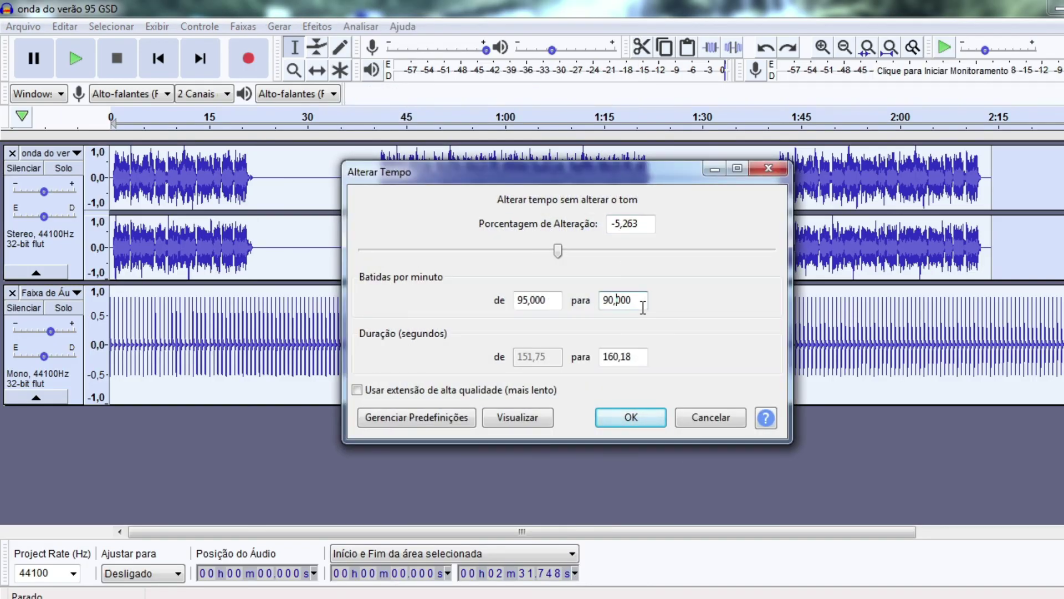
{"action": "key", "text": "BackSpace"}
{"action": "type", "text": "3"}
{"action": "left_click", "coordinate": [631, 416]}
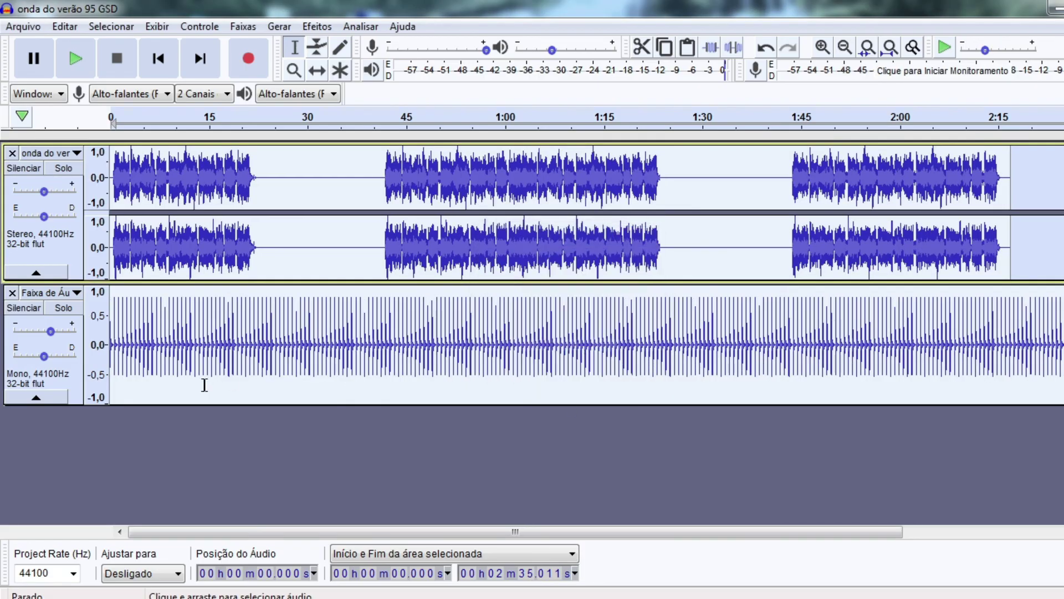
Mute the rhythm track below the stereo song track.
{"action": "left_click", "coordinate": [32, 314]}
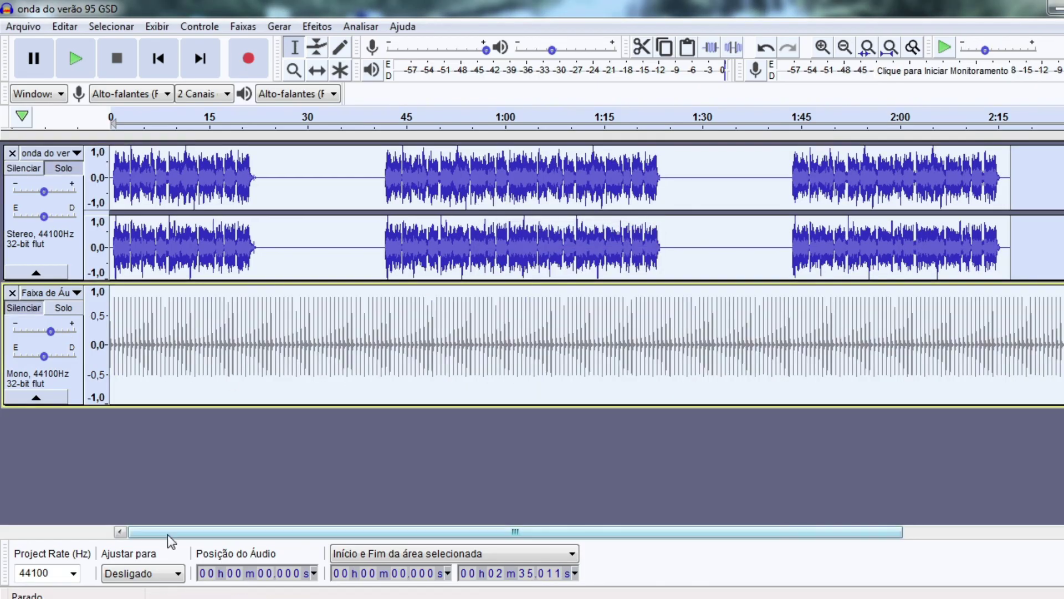